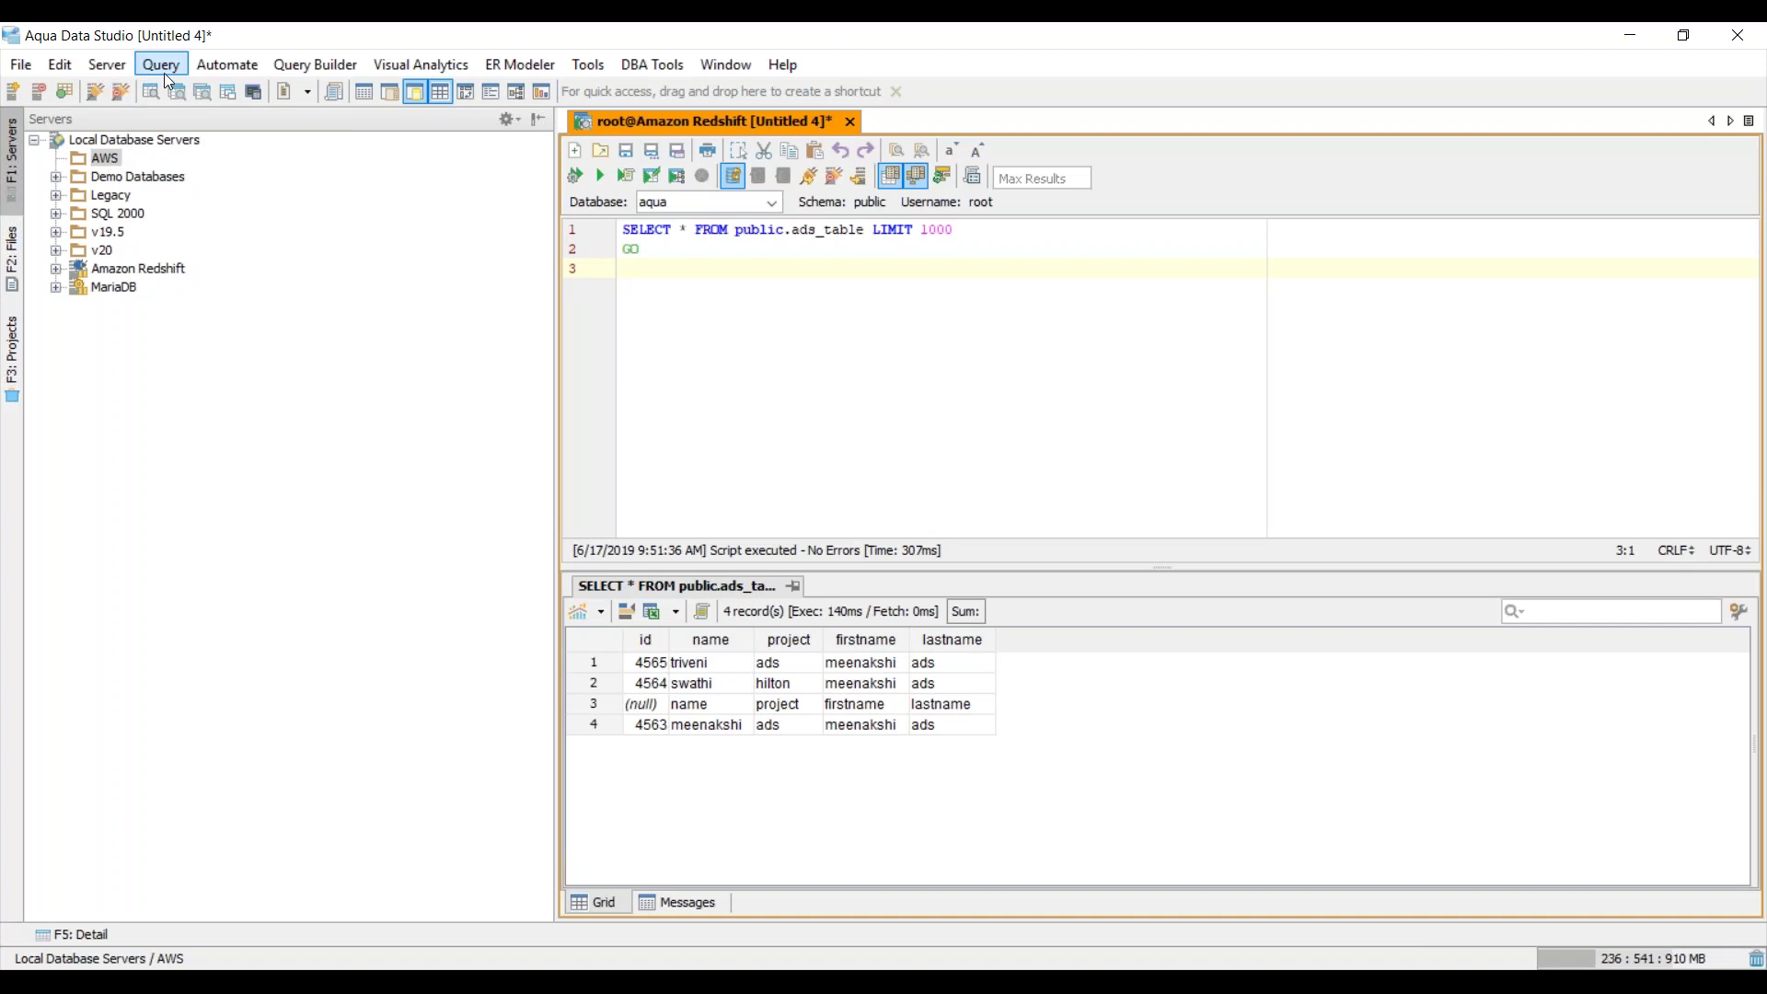
Create a server group named AWS Redshift under Local Database Servers
click(105, 159)
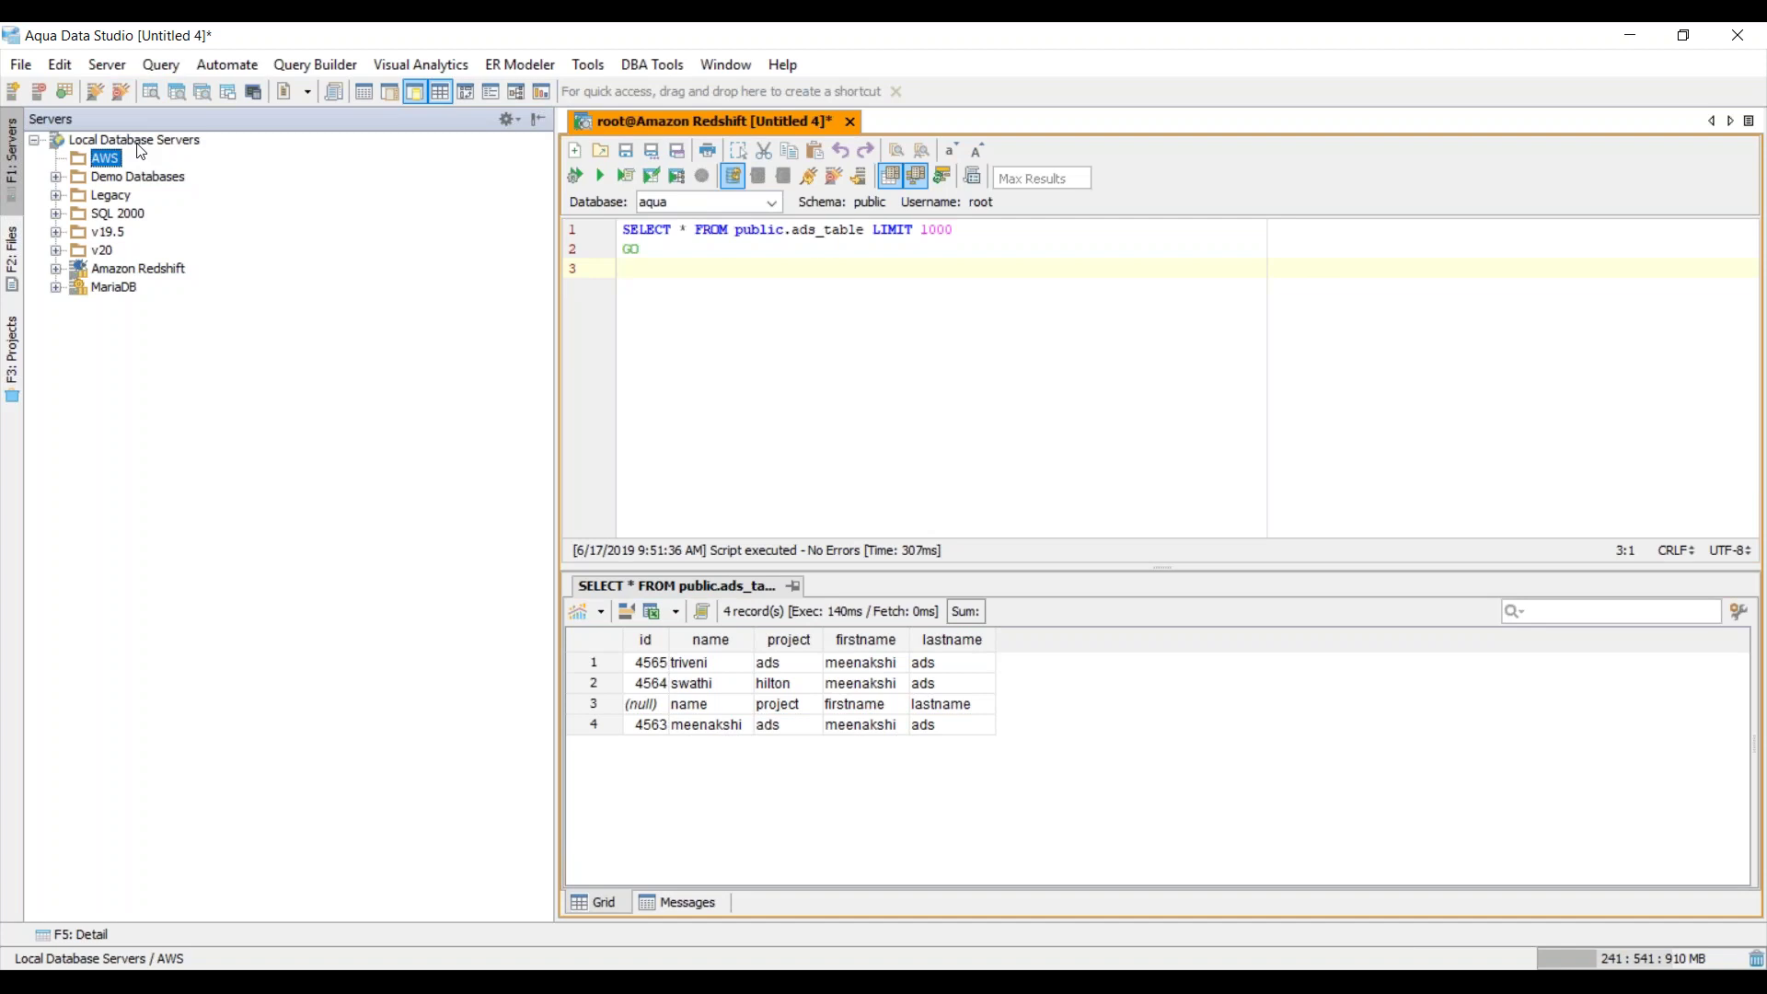
right_click(138, 142)
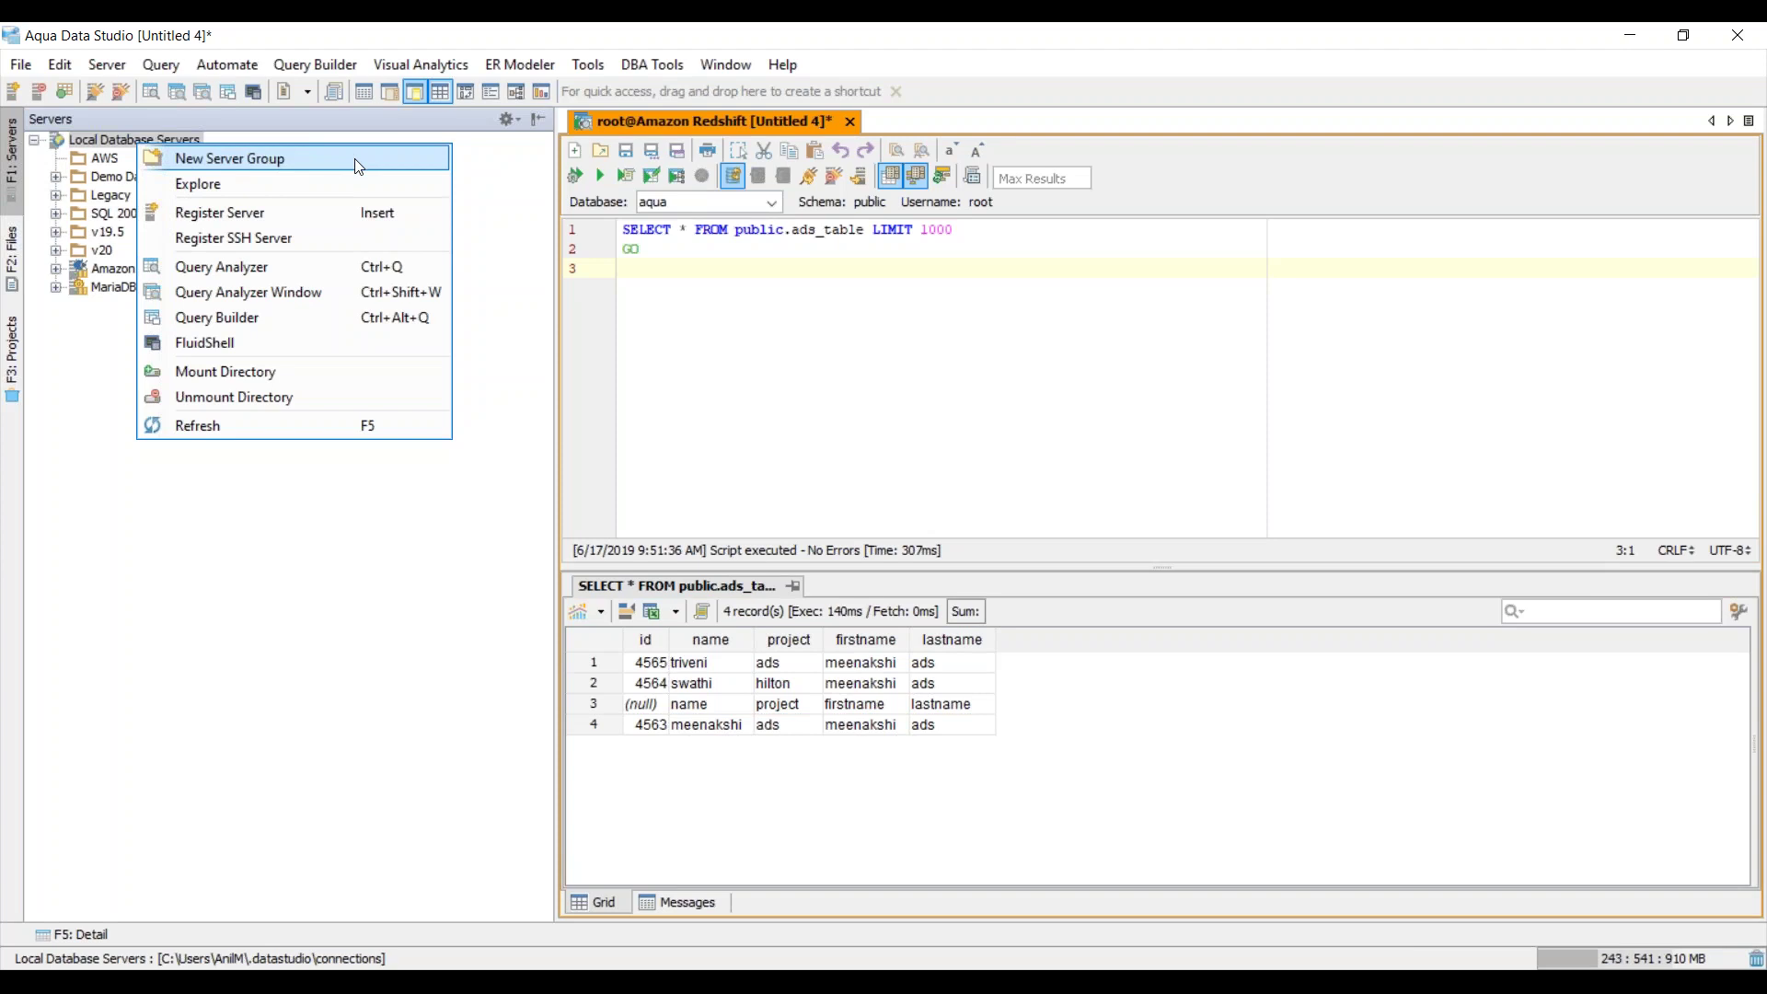
click(359, 167)
text(AWS Redshift)
key(Return)
click(154, 183)
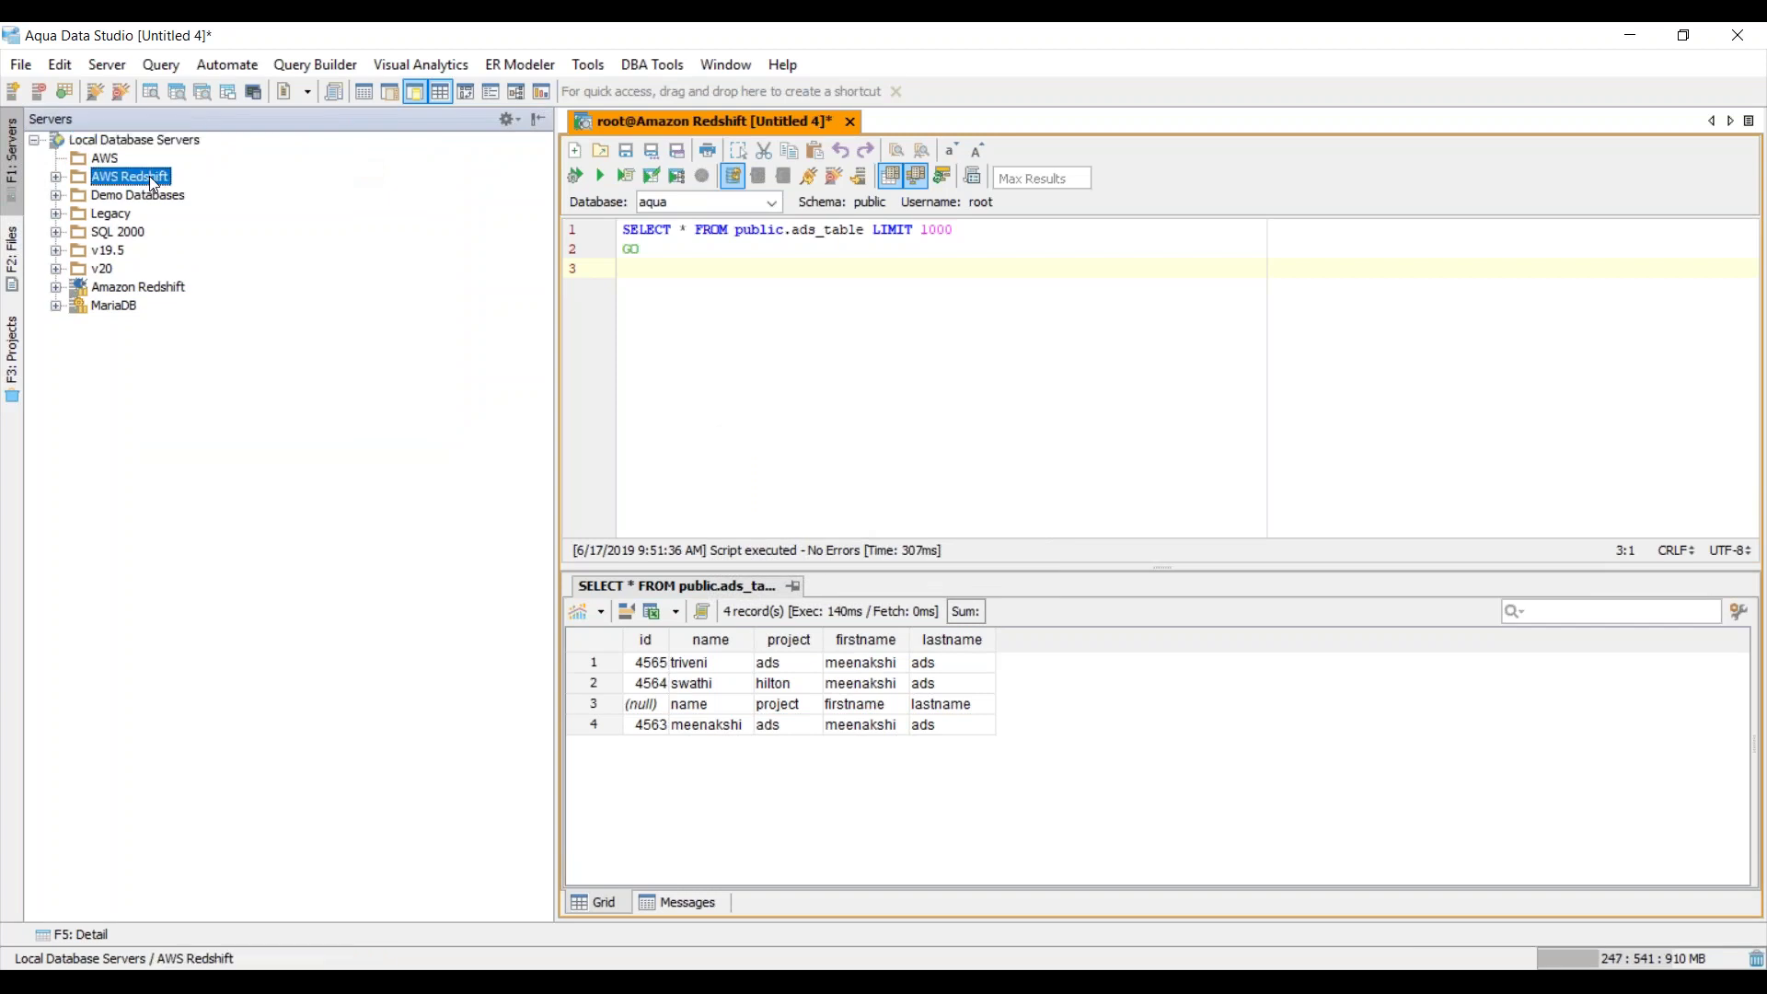
Start an Amazon Redshift server registration in the AWS Redshift group, named Your Redshift Name, with type Development and tab color 51, 102, 255
right_click(153, 183)
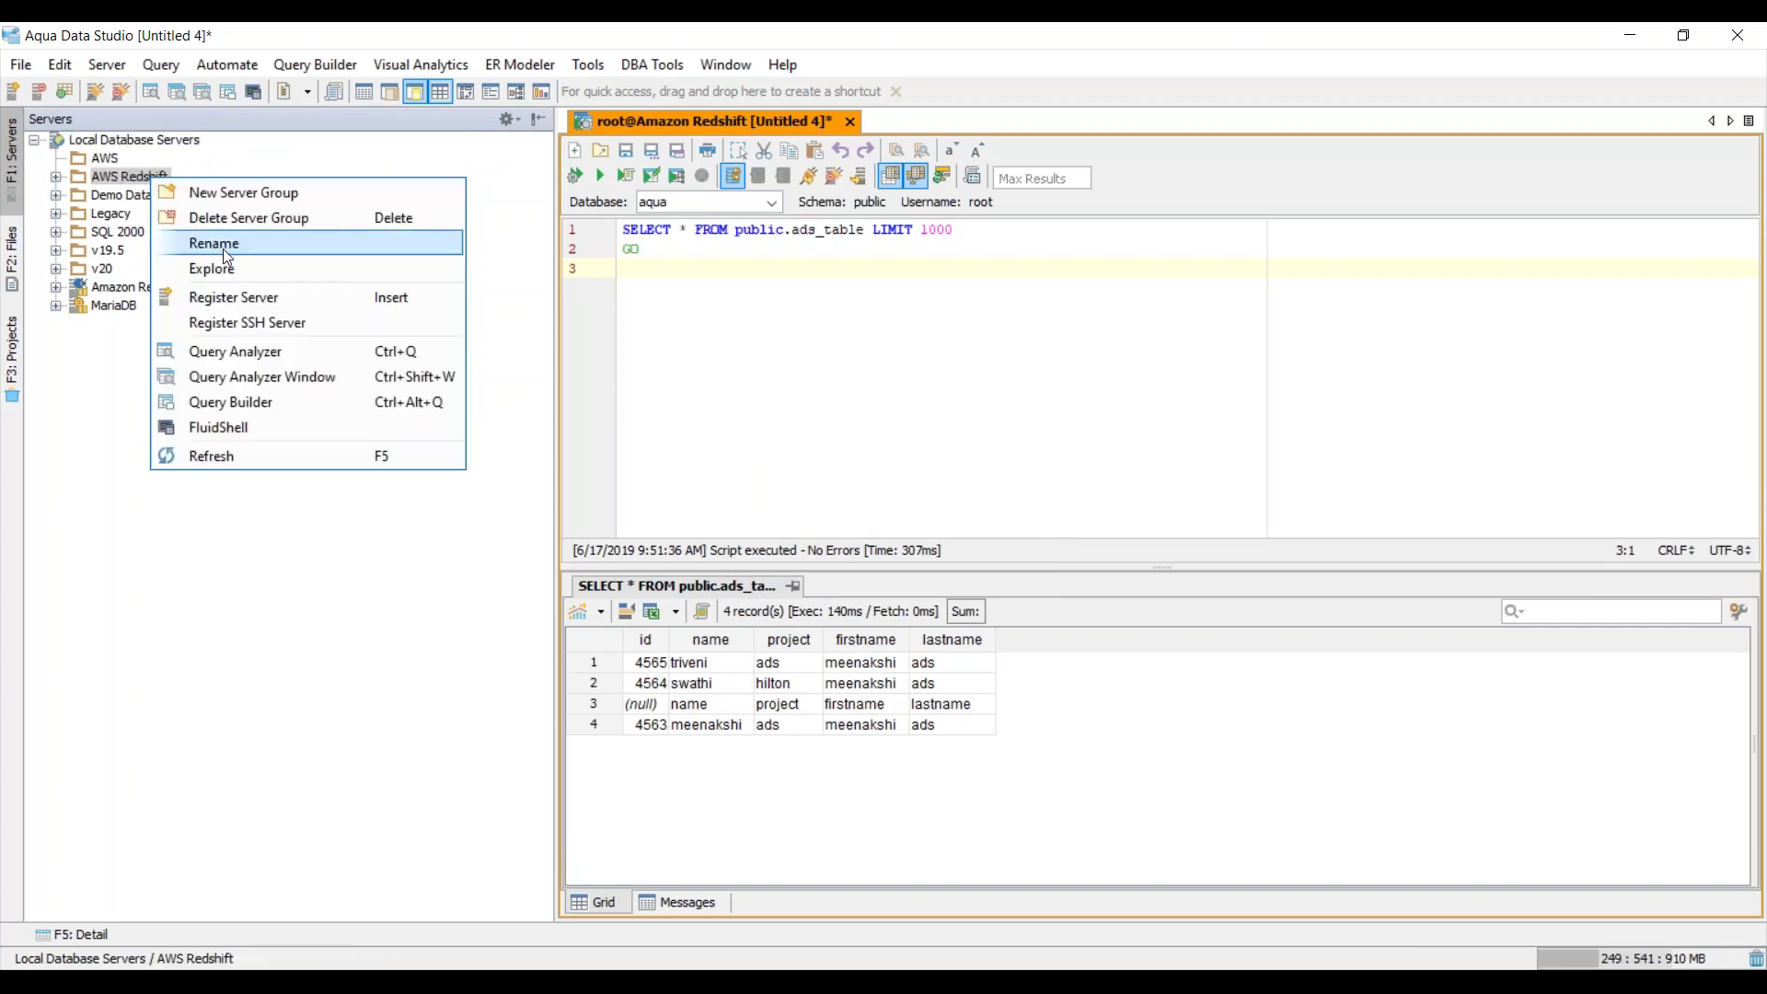
click(300, 306)
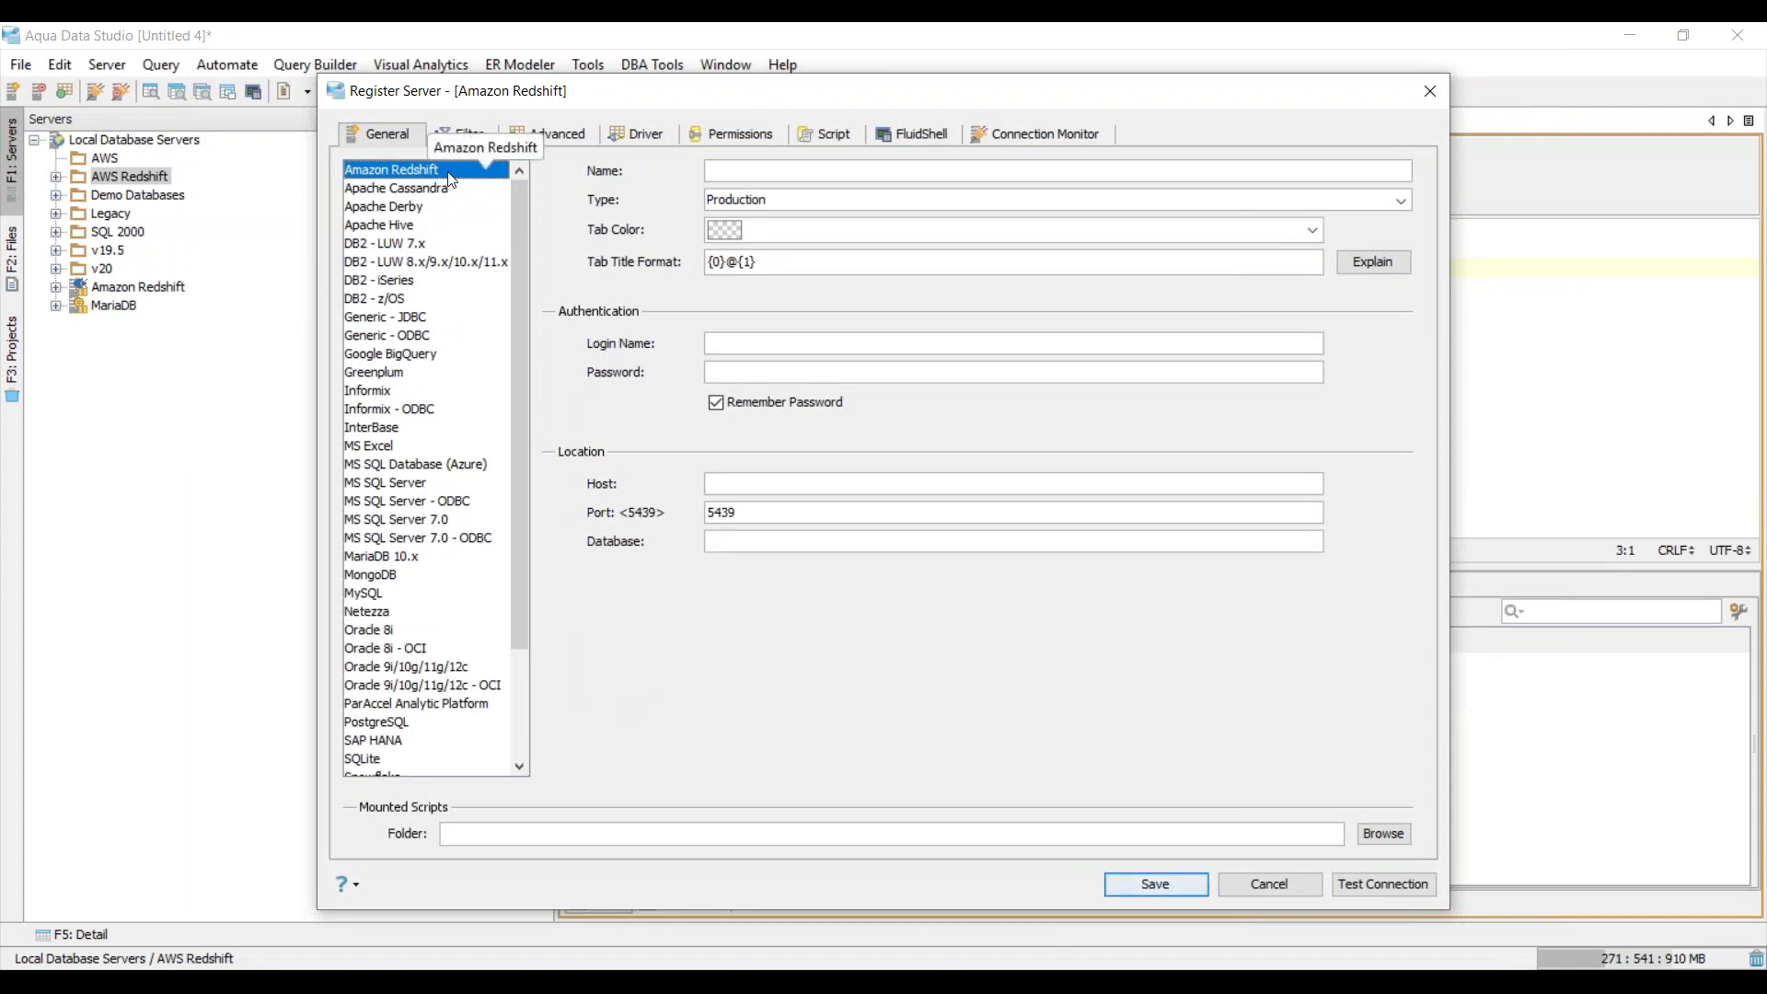
click(762, 169)
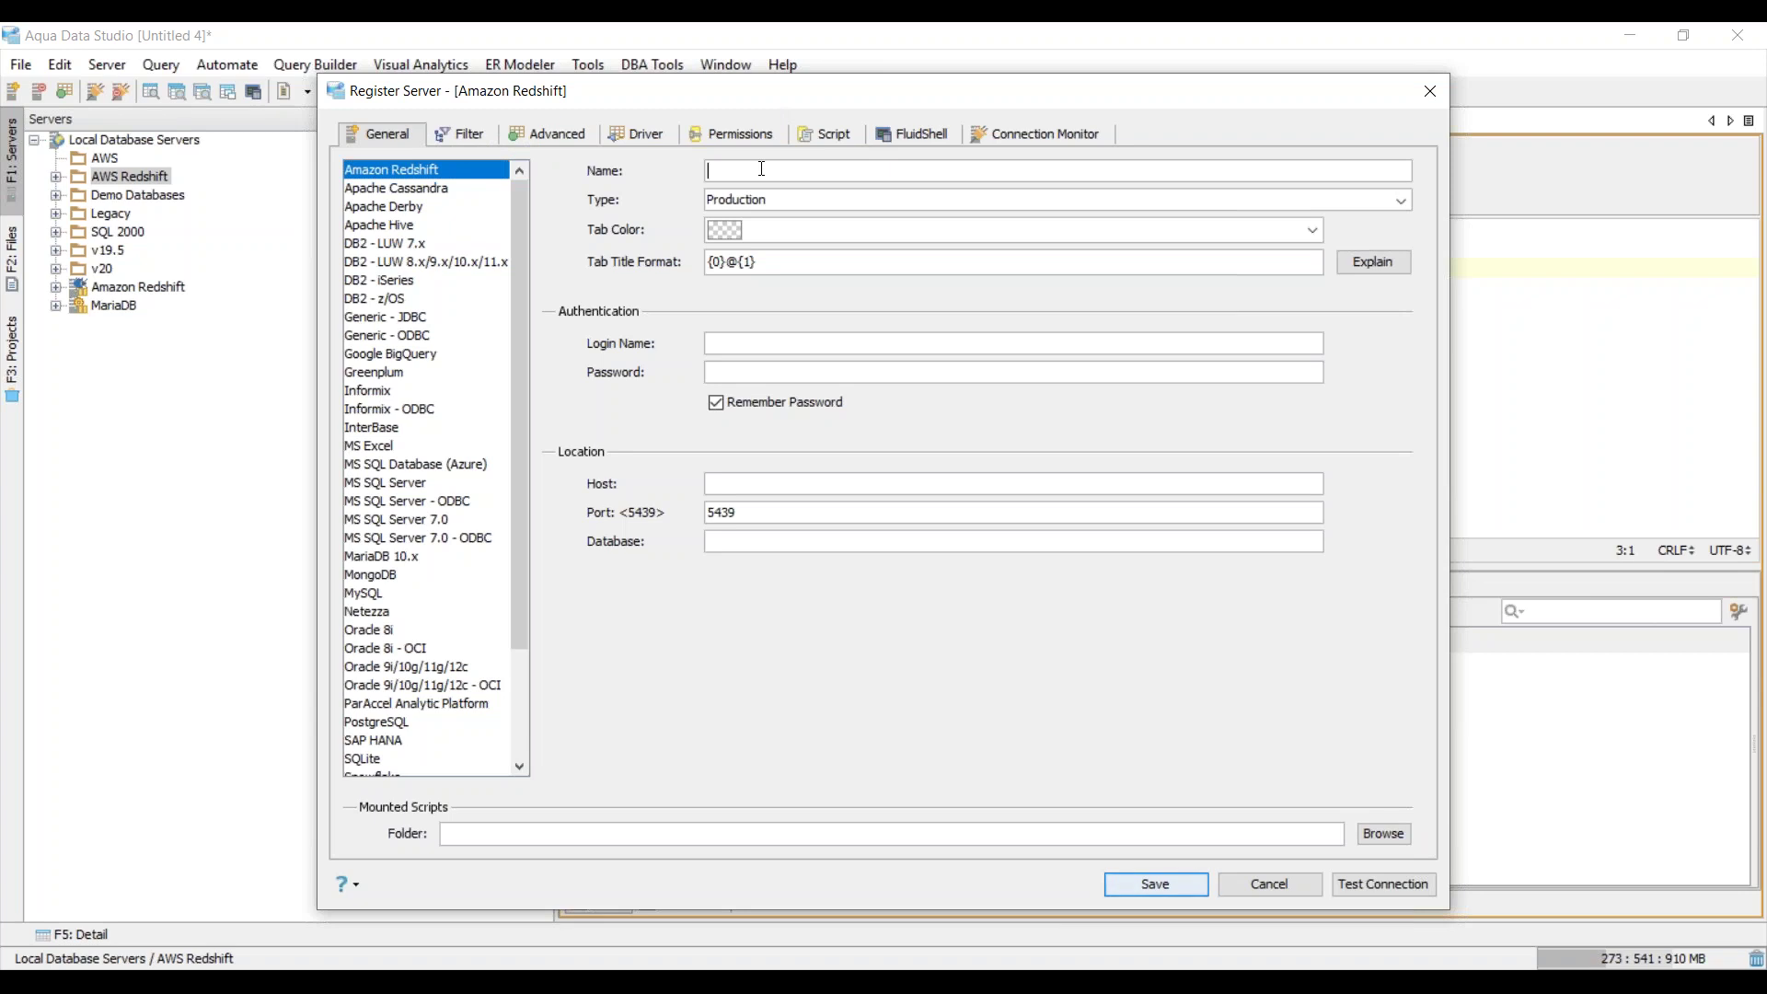
text(Your Redshift Name)
click(1400, 200)
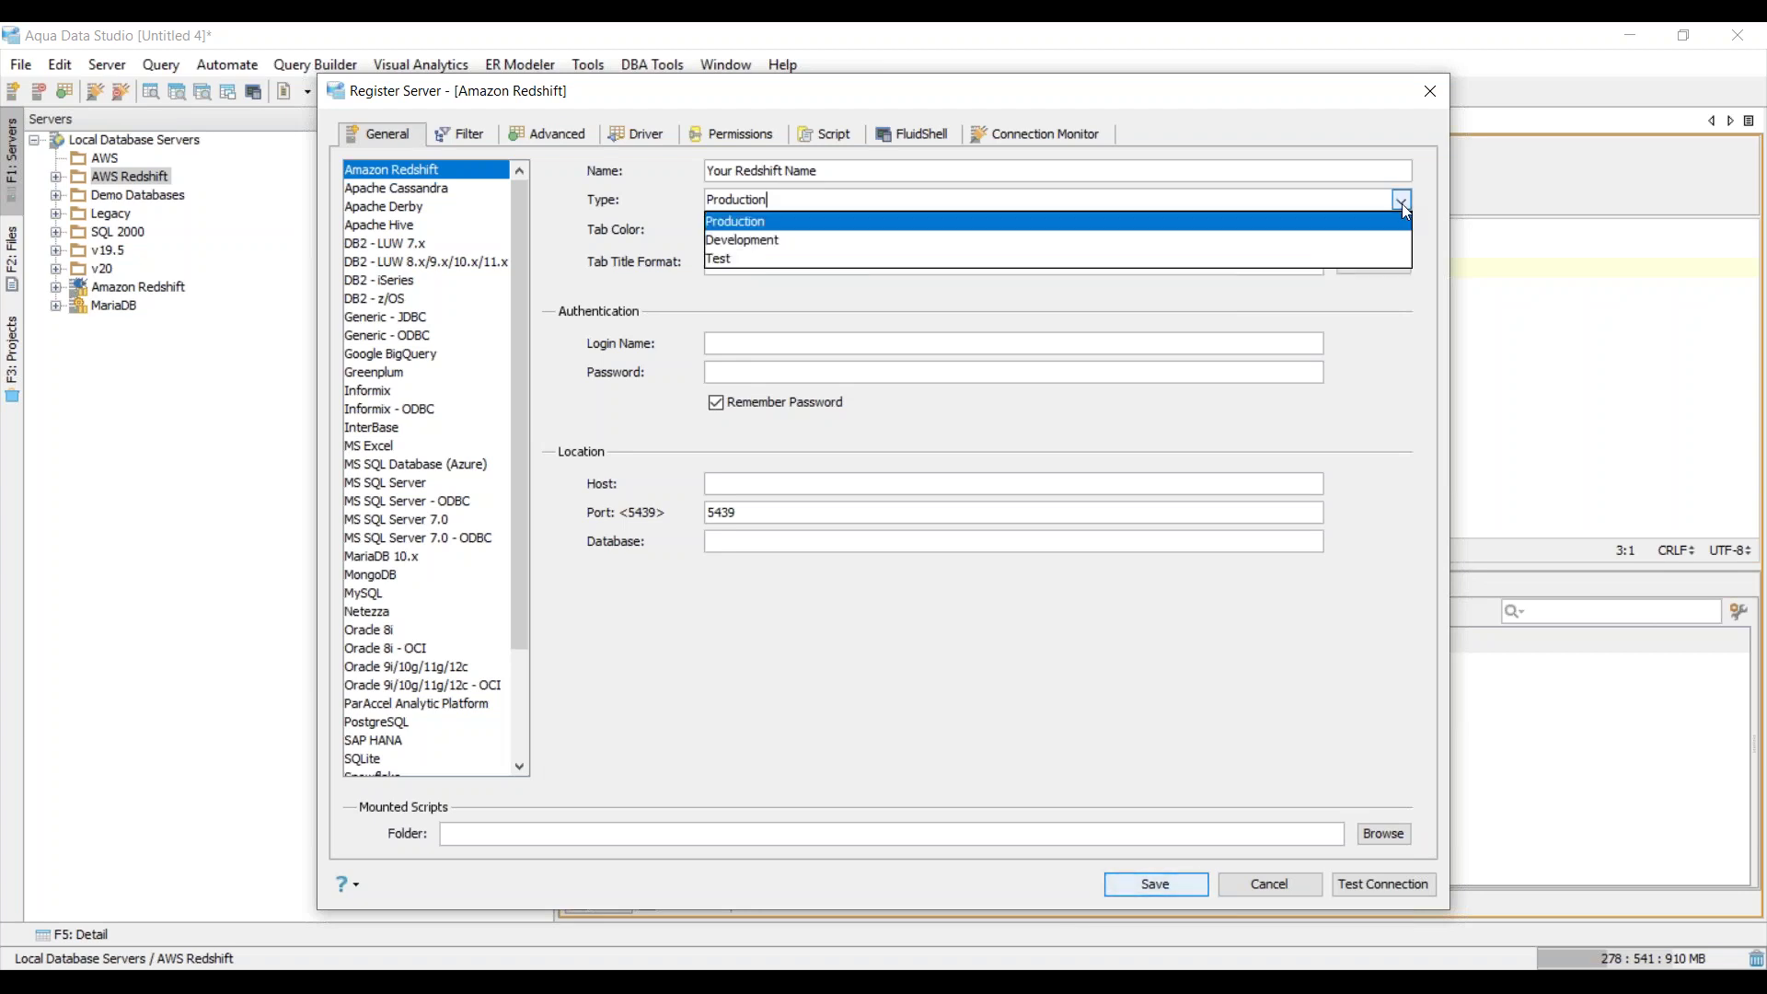
click(1358, 241)
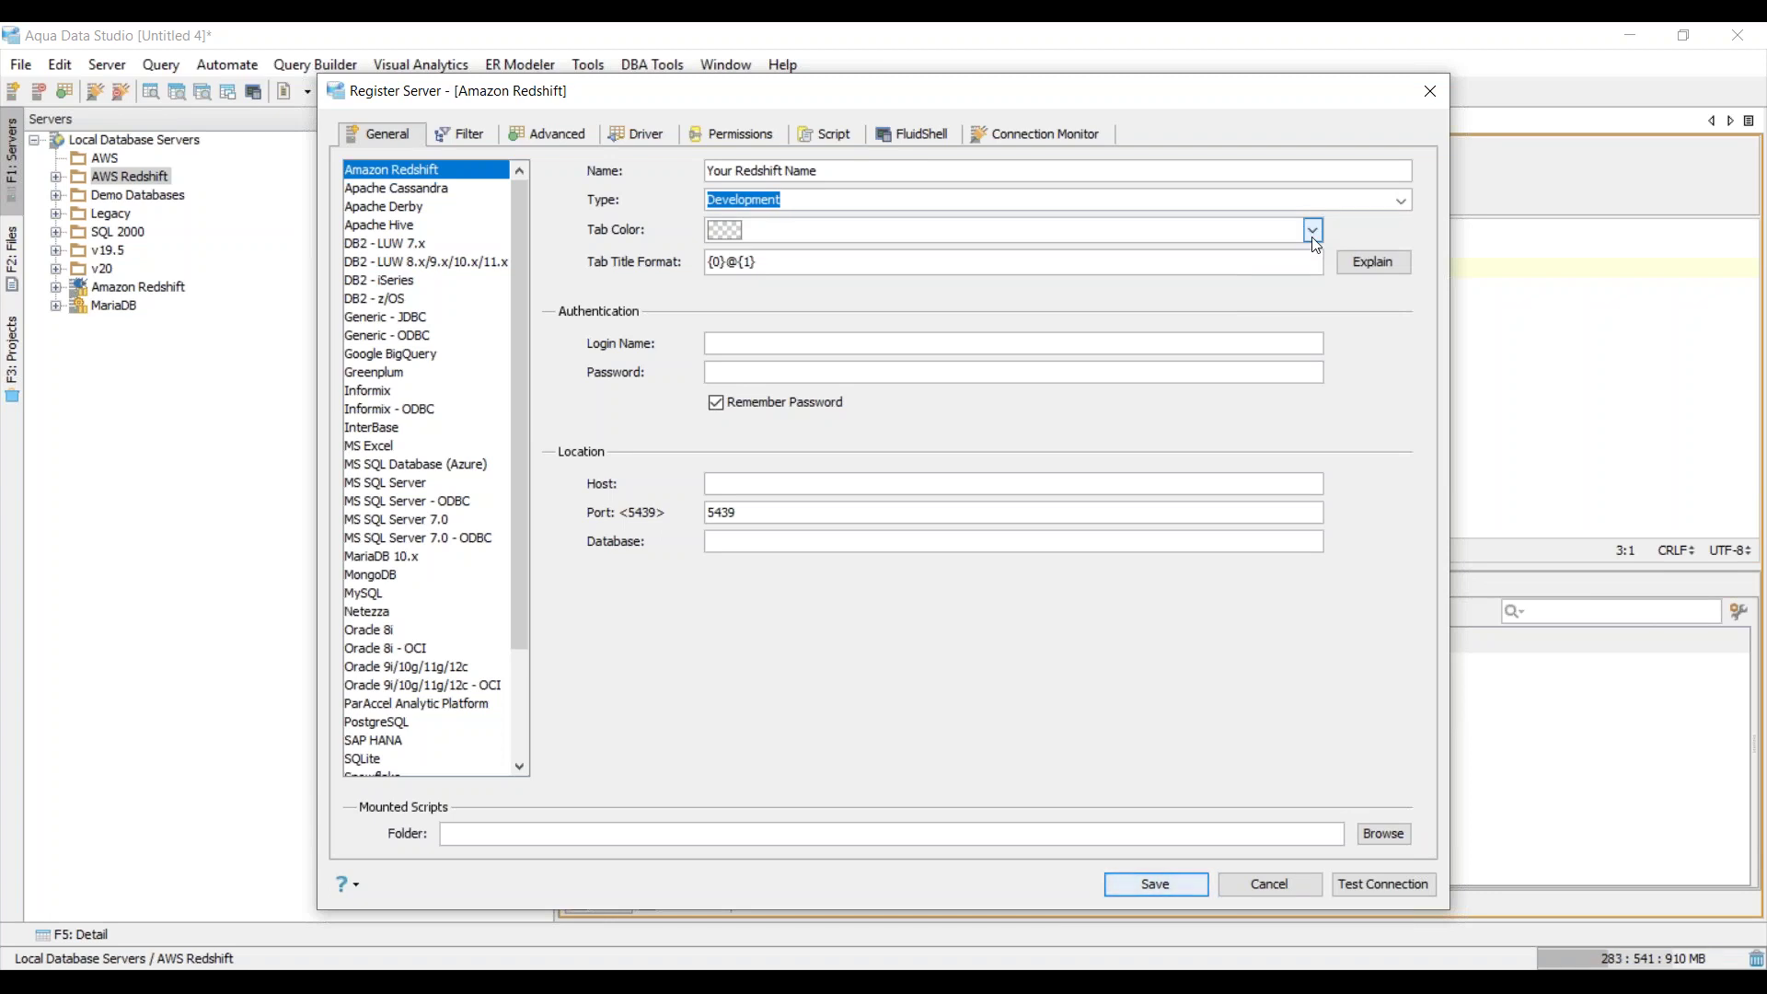
click(1312, 230)
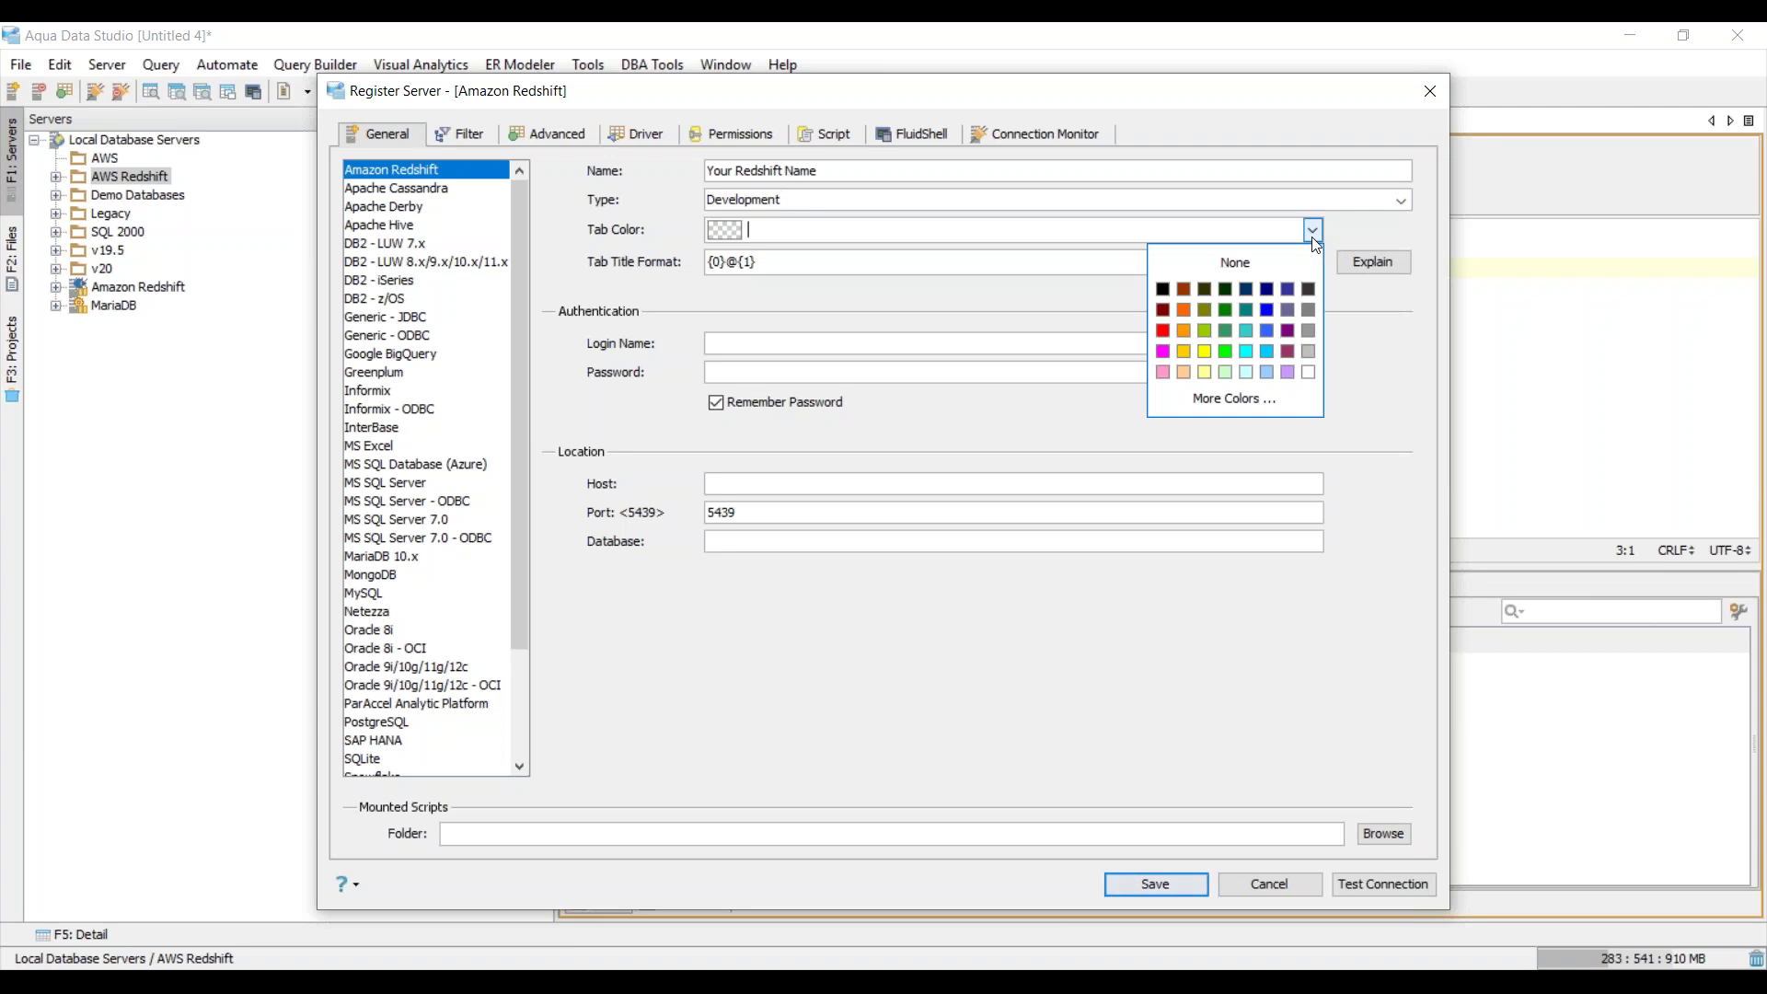
click(1265, 333)
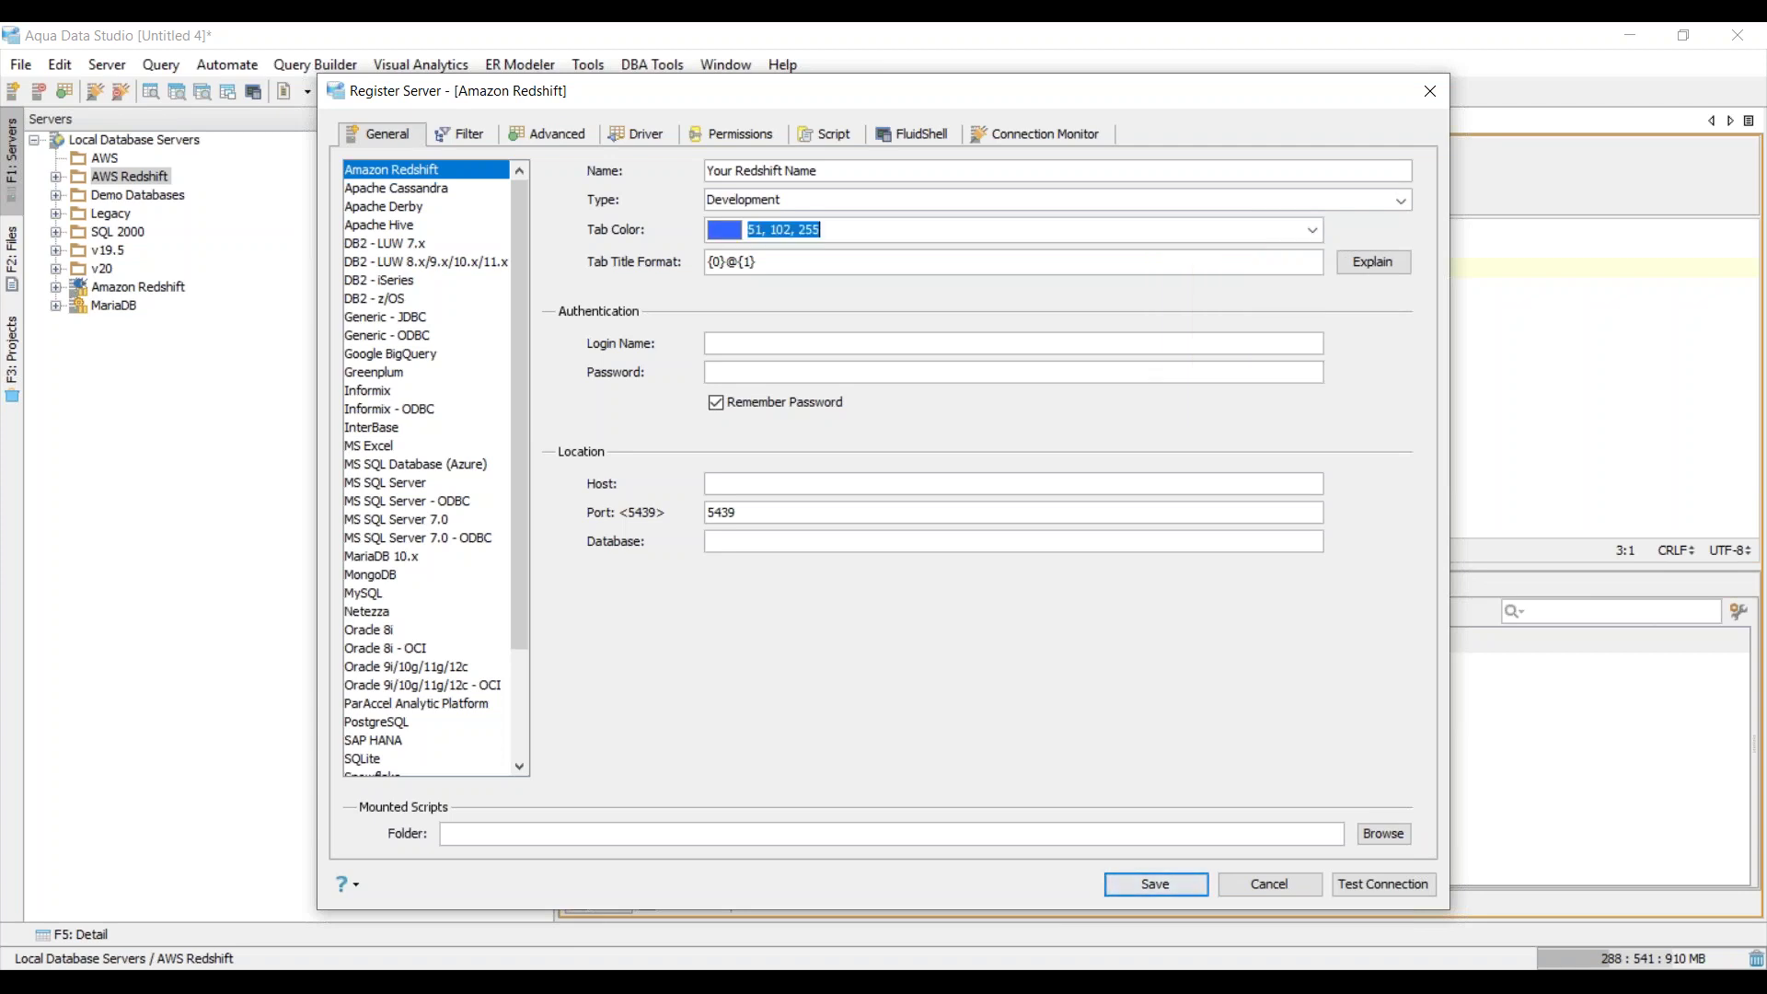
Go through the registration's tab title format, login name, host and database fields, and cancel the registration without saving
click(990, 261)
key(ctrl+a)
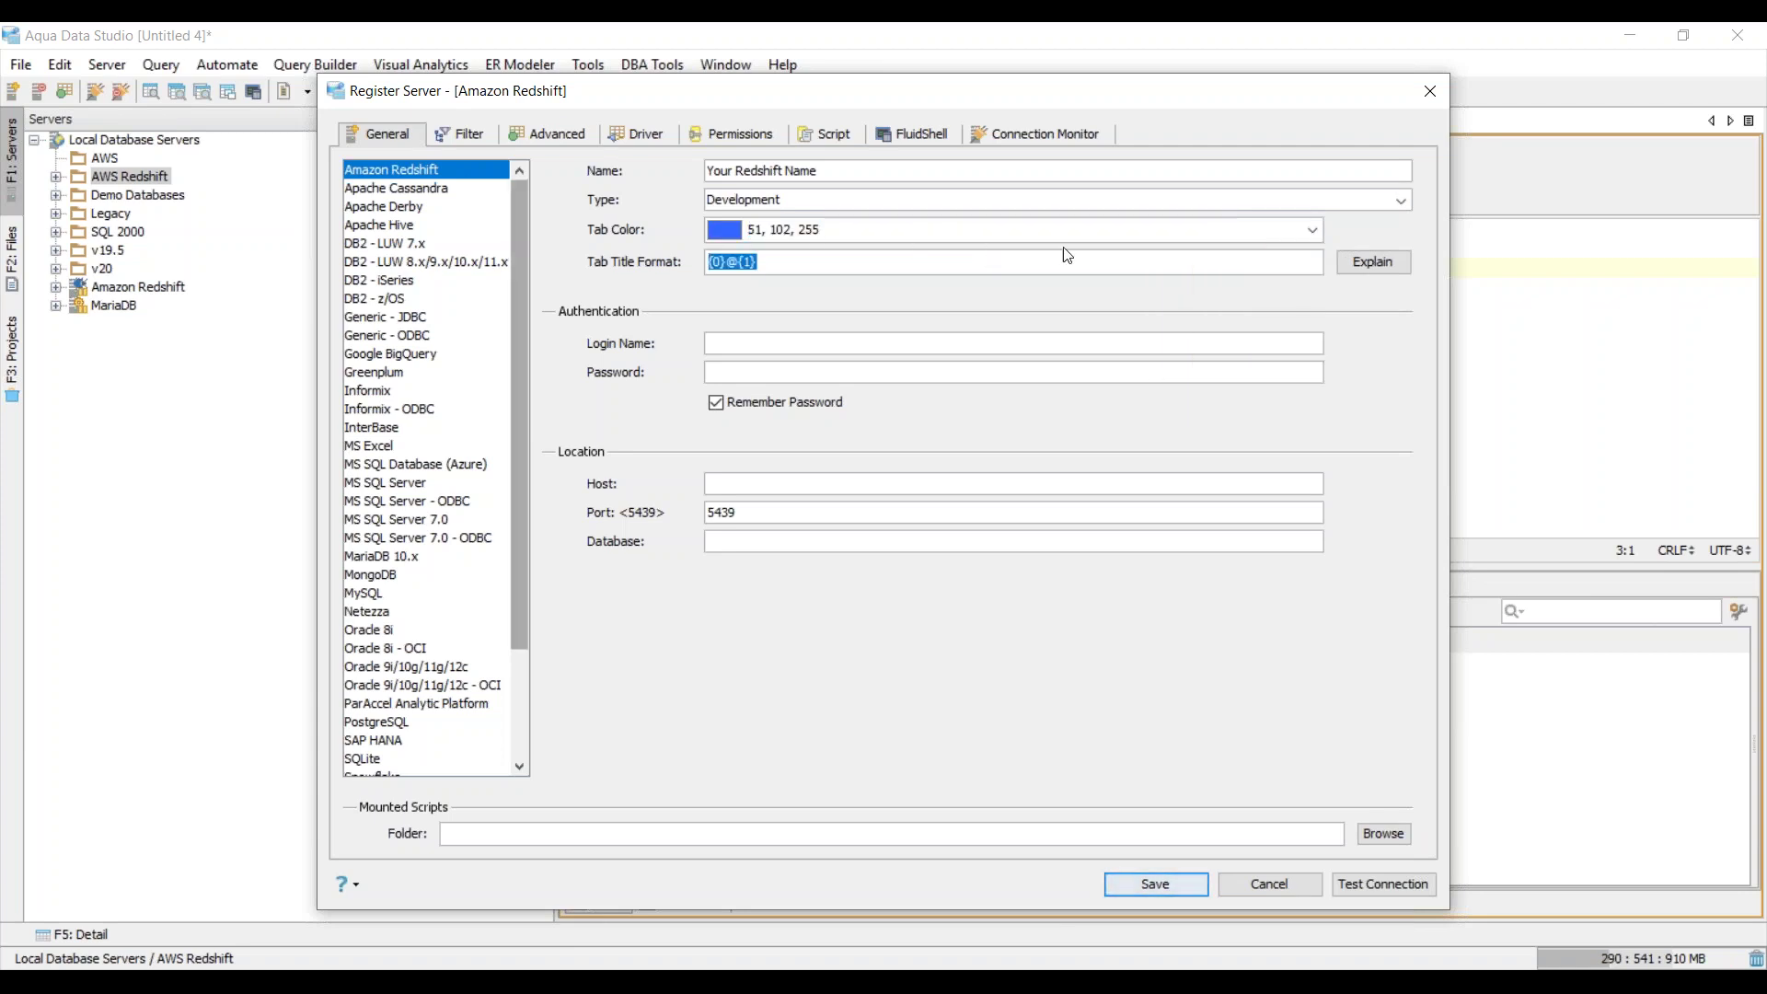
click(1139, 339)
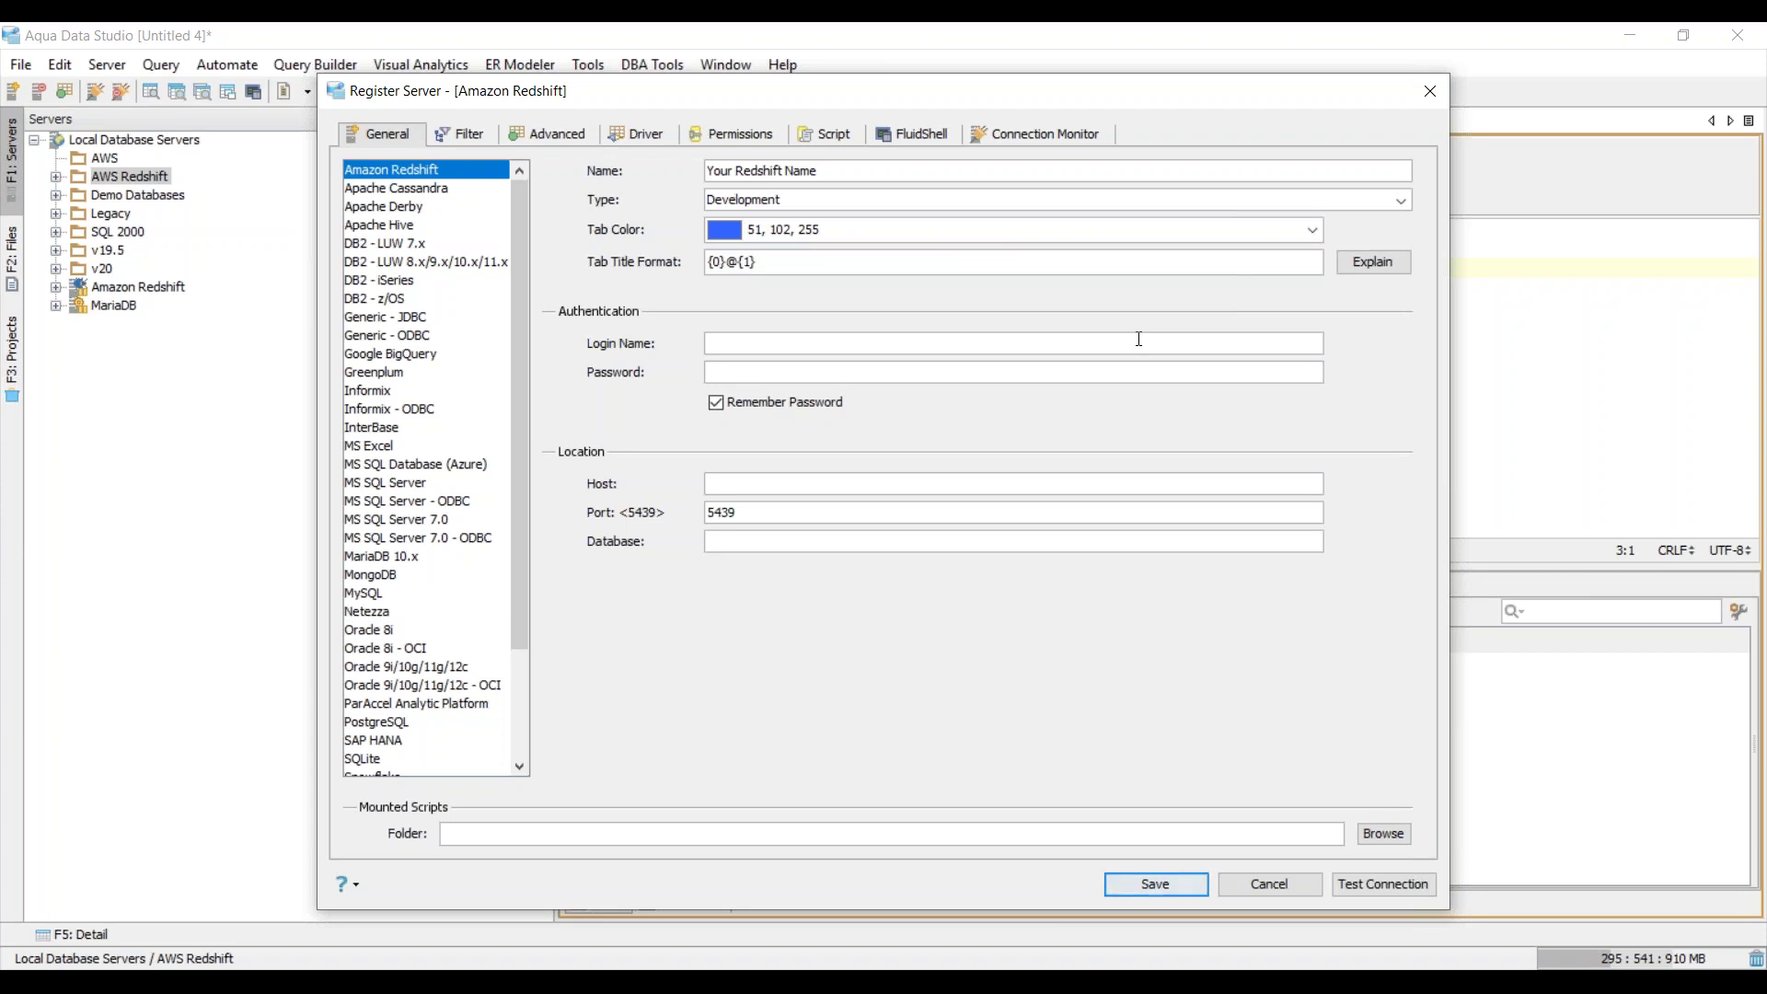
click(1001, 483)
click(985, 549)
click(1269, 884)
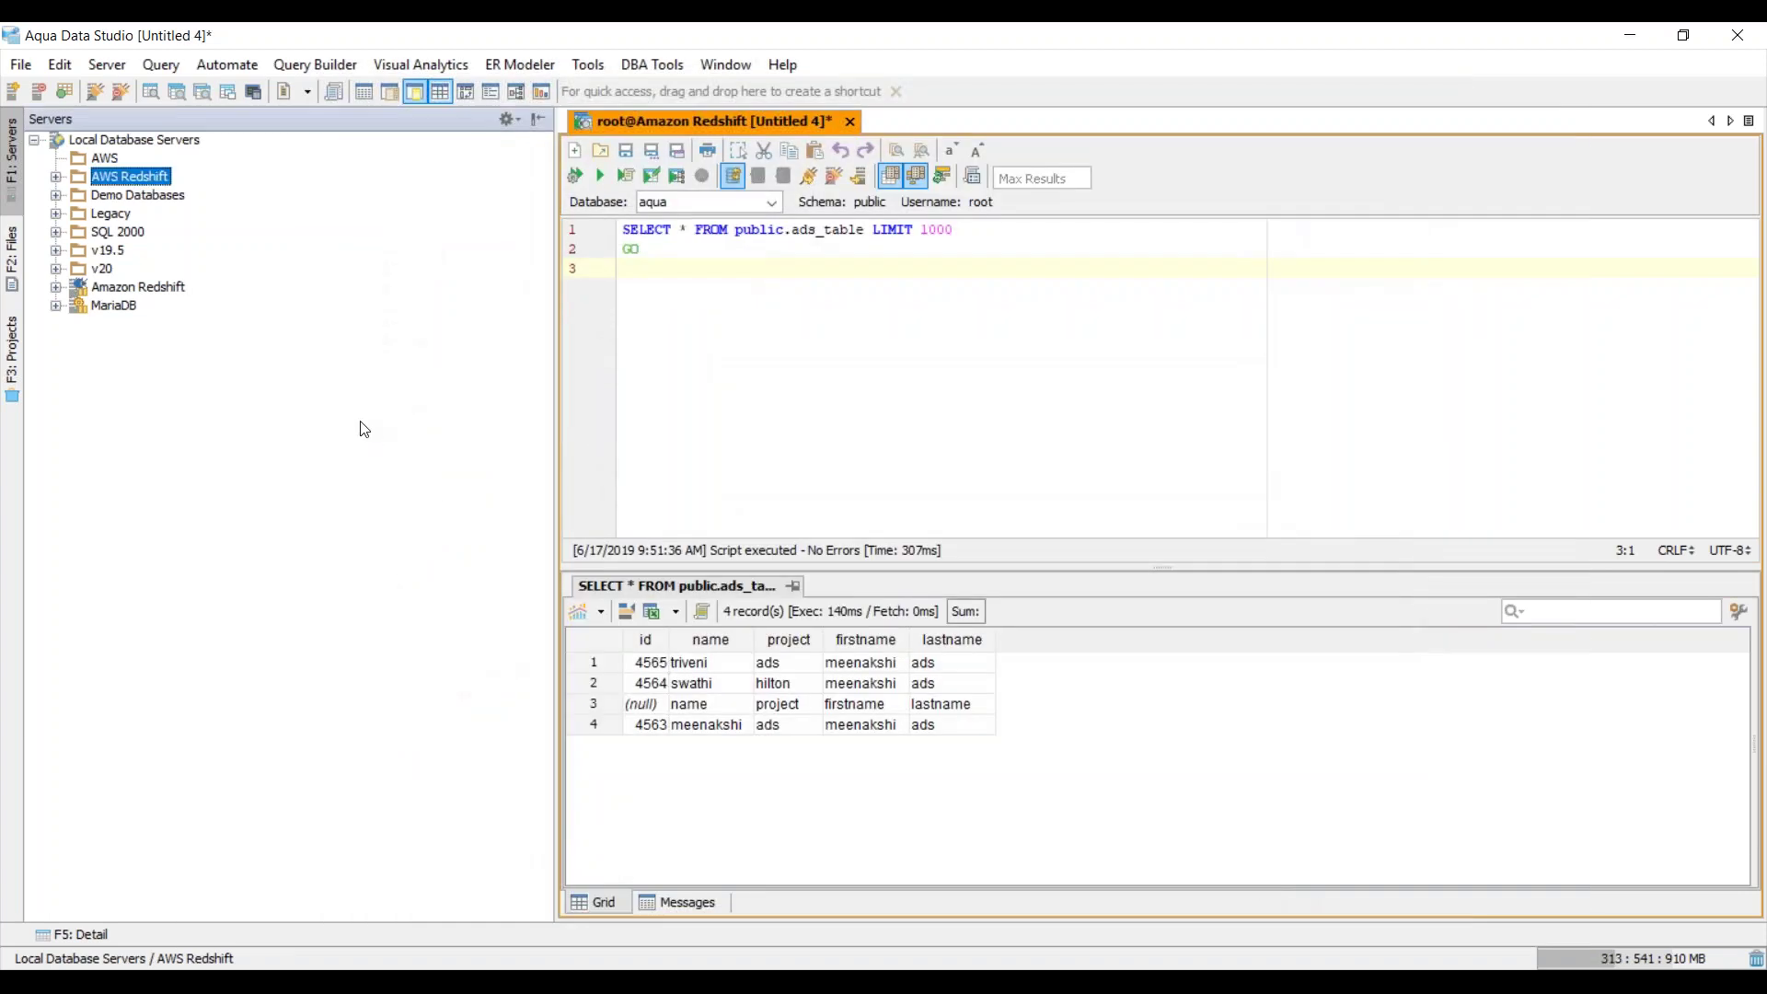
Connect to the existing Amazon Redshift server and expand its Databases, Management and Security nodes
right_click(143, 295)
click(169, 302)
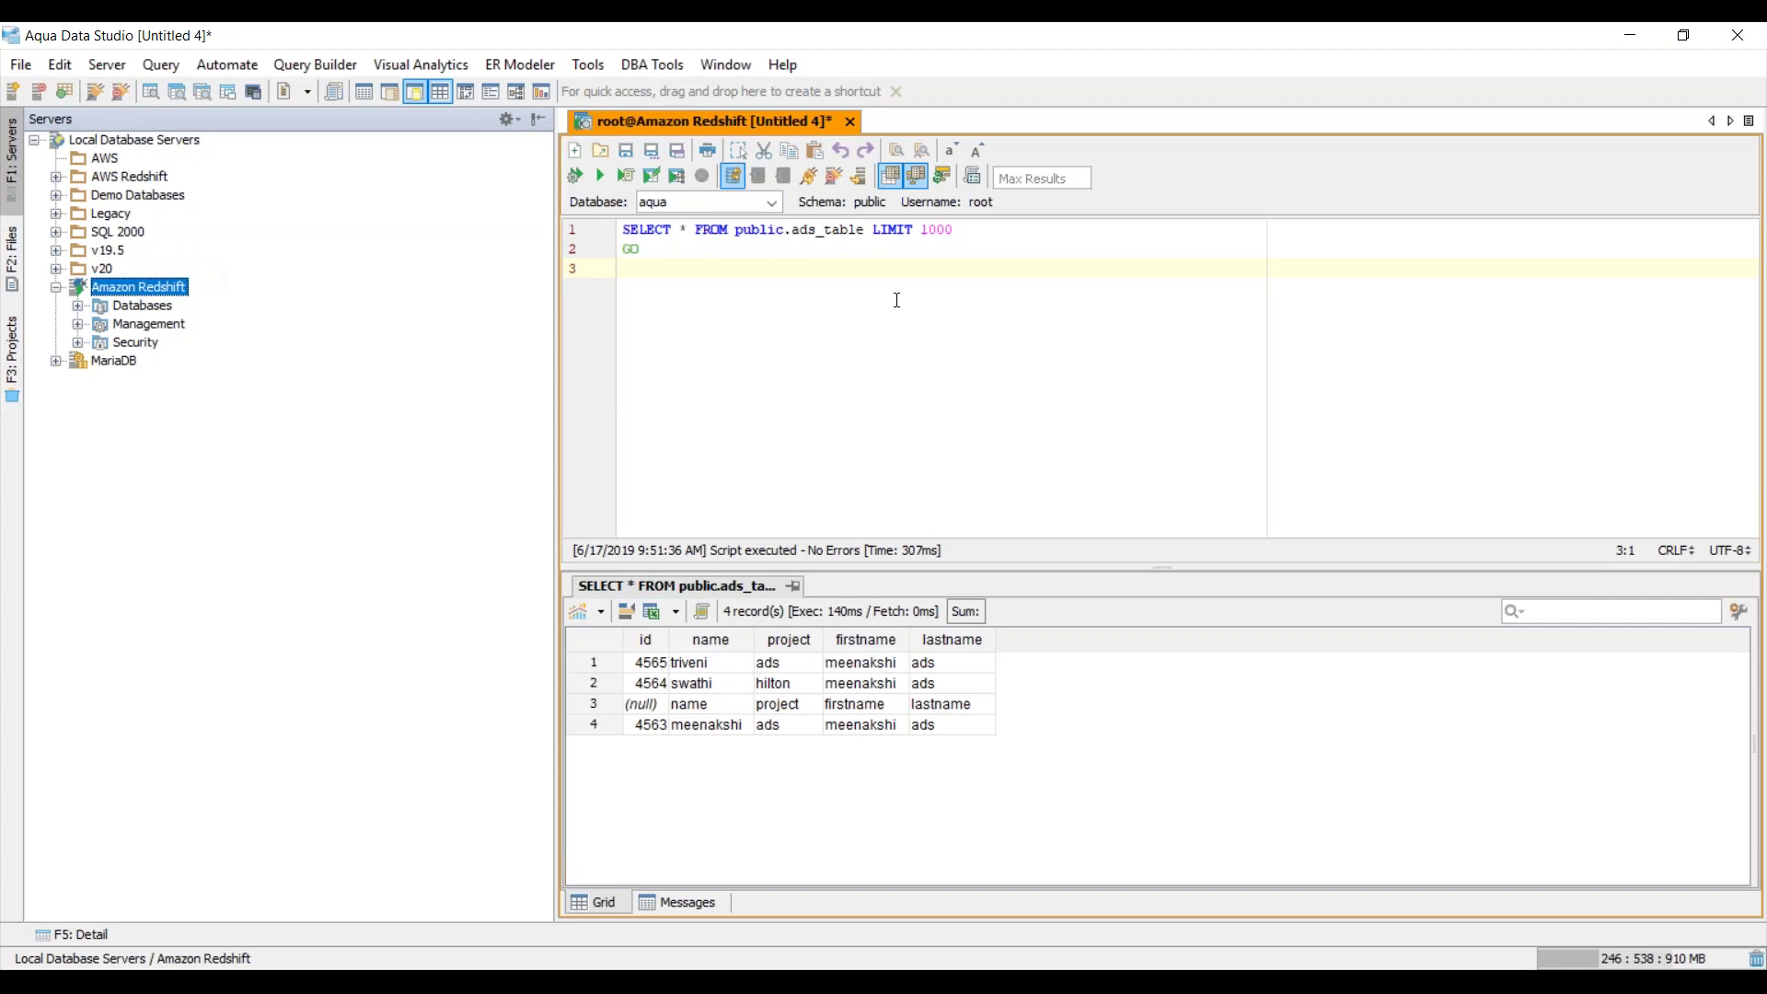
click(78, 305)
scroll(461, 532, down, 10)
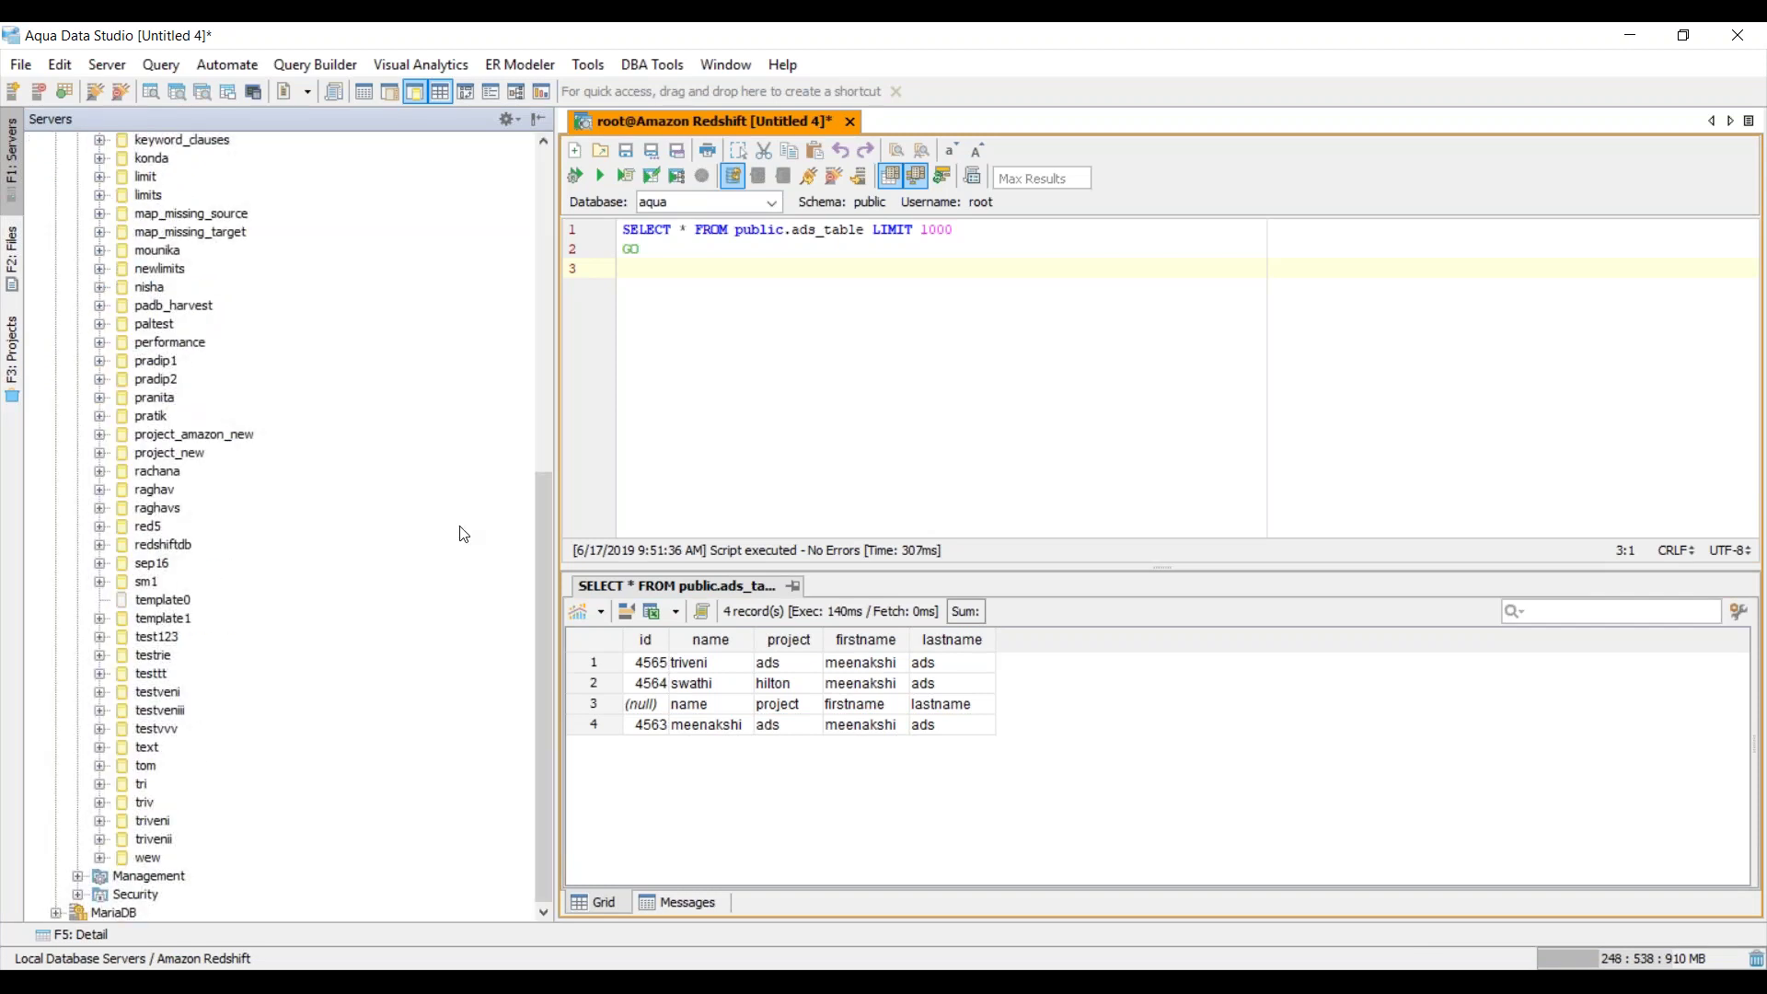
click(77, 877)
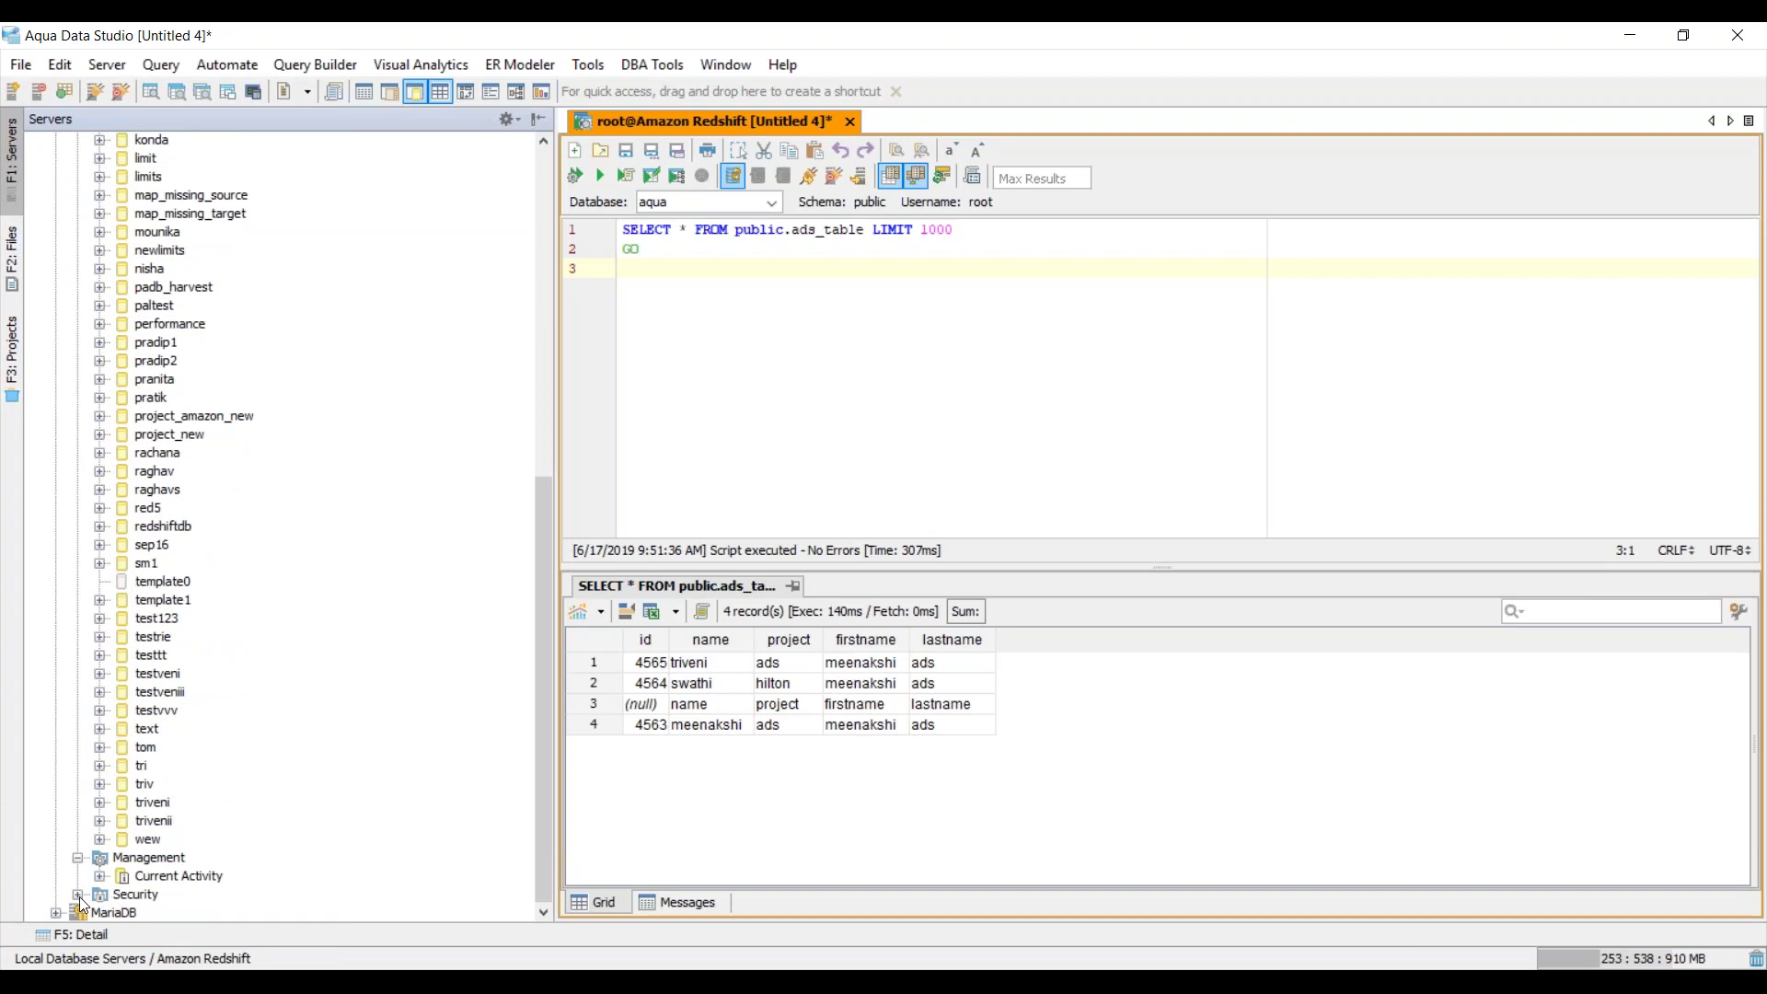
click(79, 896)
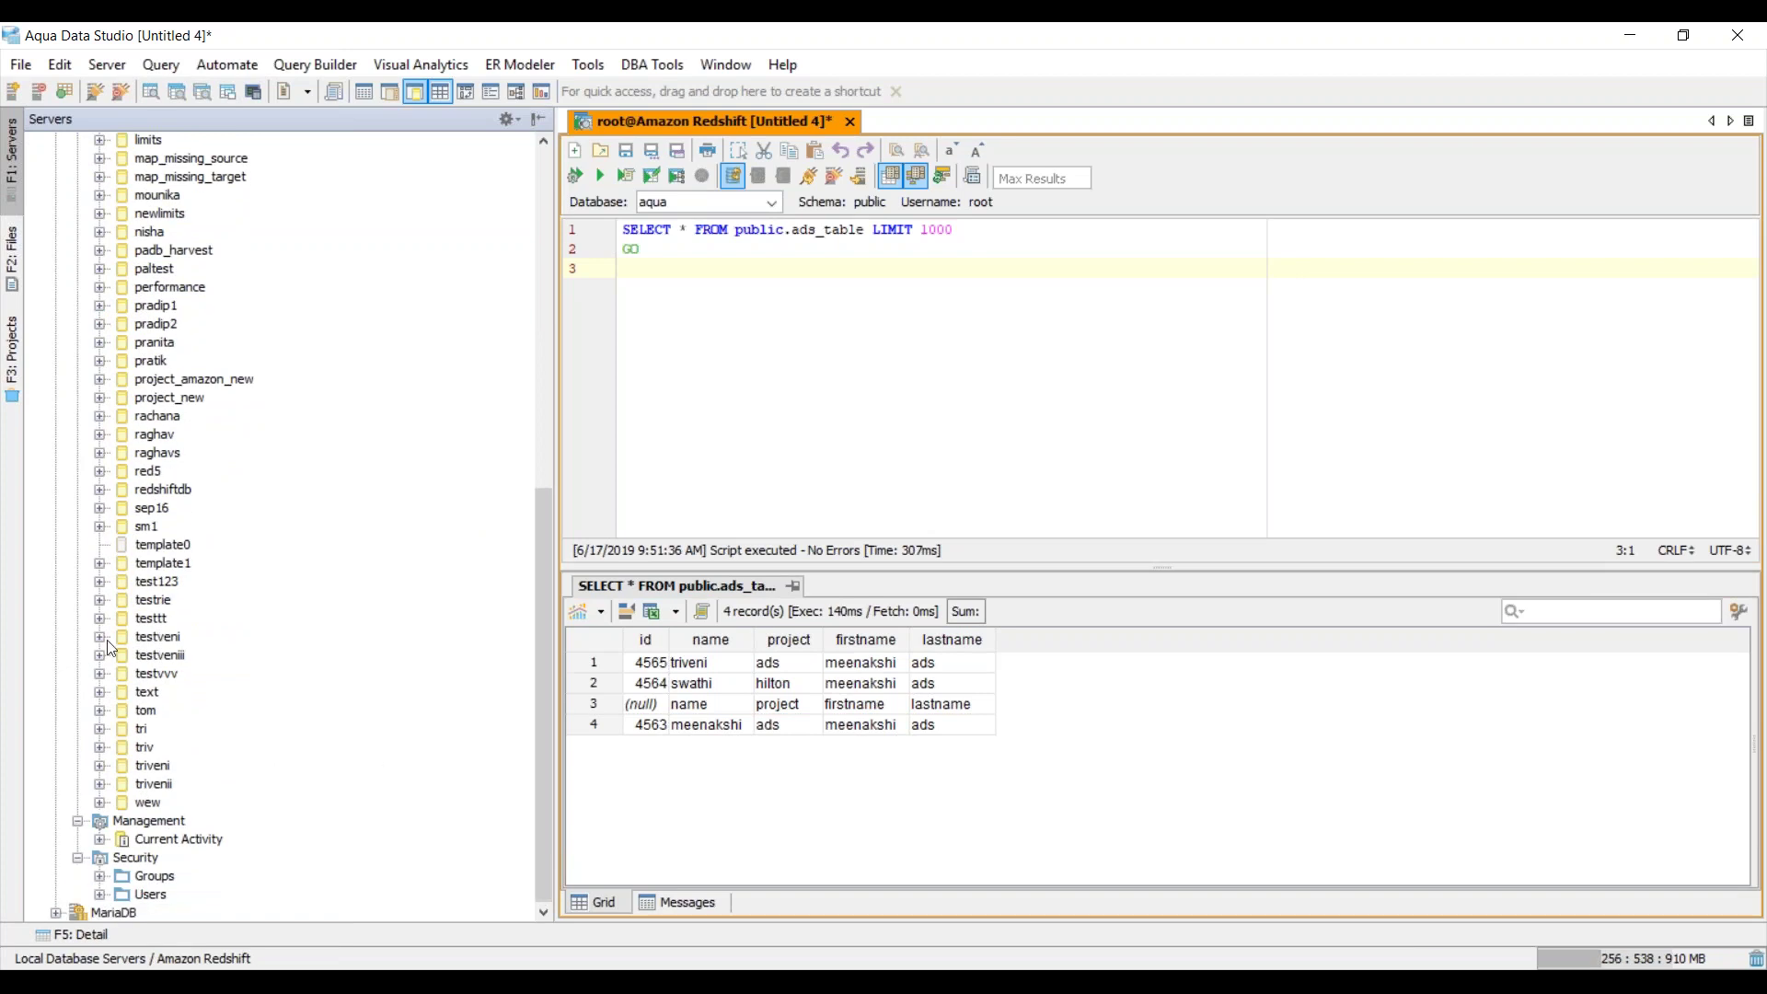
Expand the aqua database down to the tables of its public schema
scroll(324, 613, up, 10)
scroll(323, 614, up, 1)
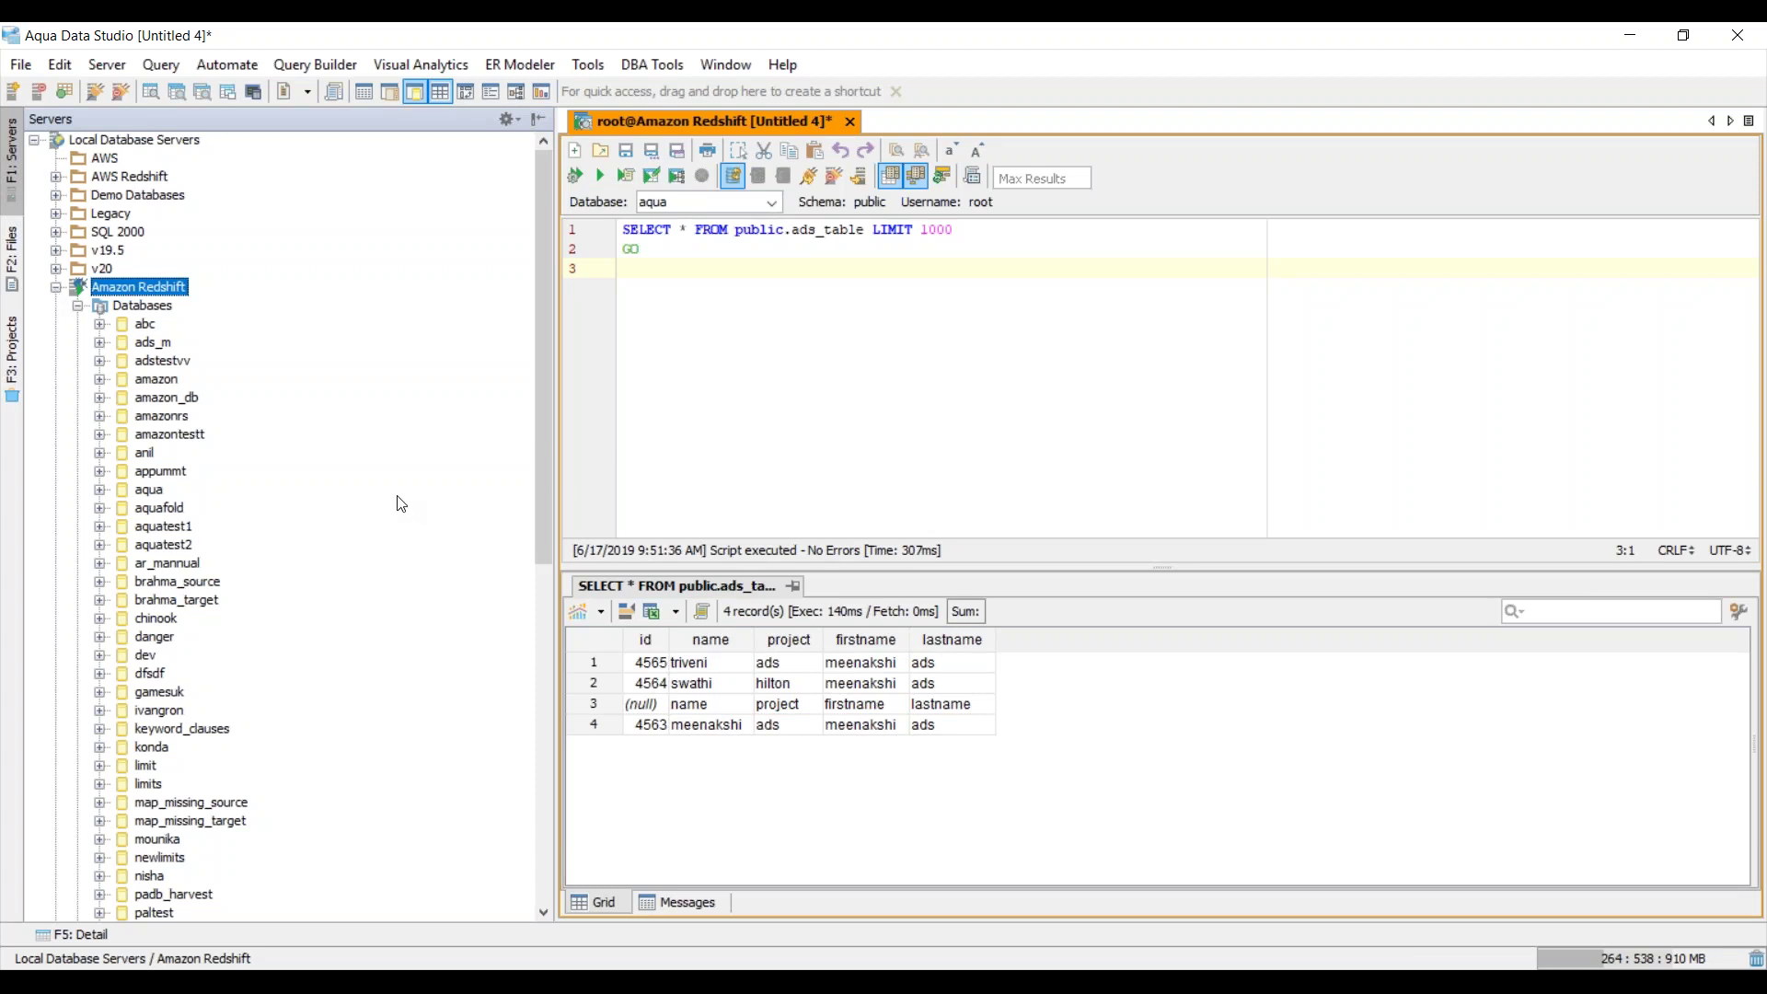
click(100, 490)
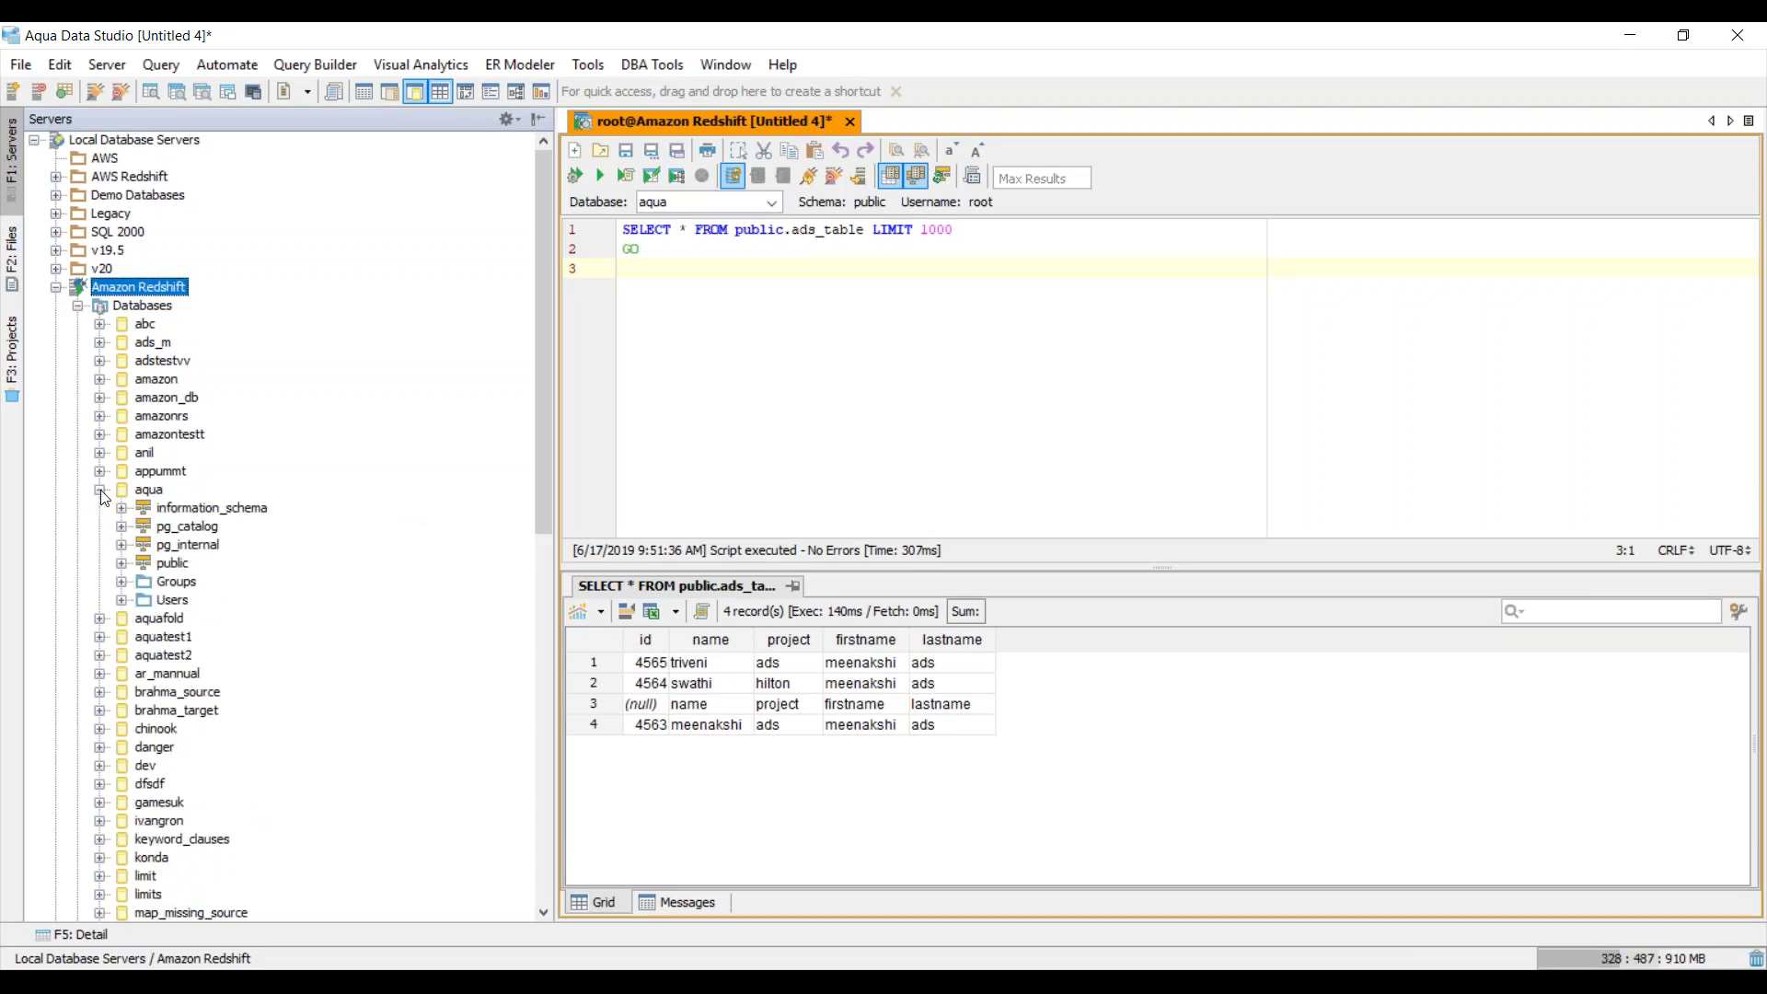
click(122, 563)
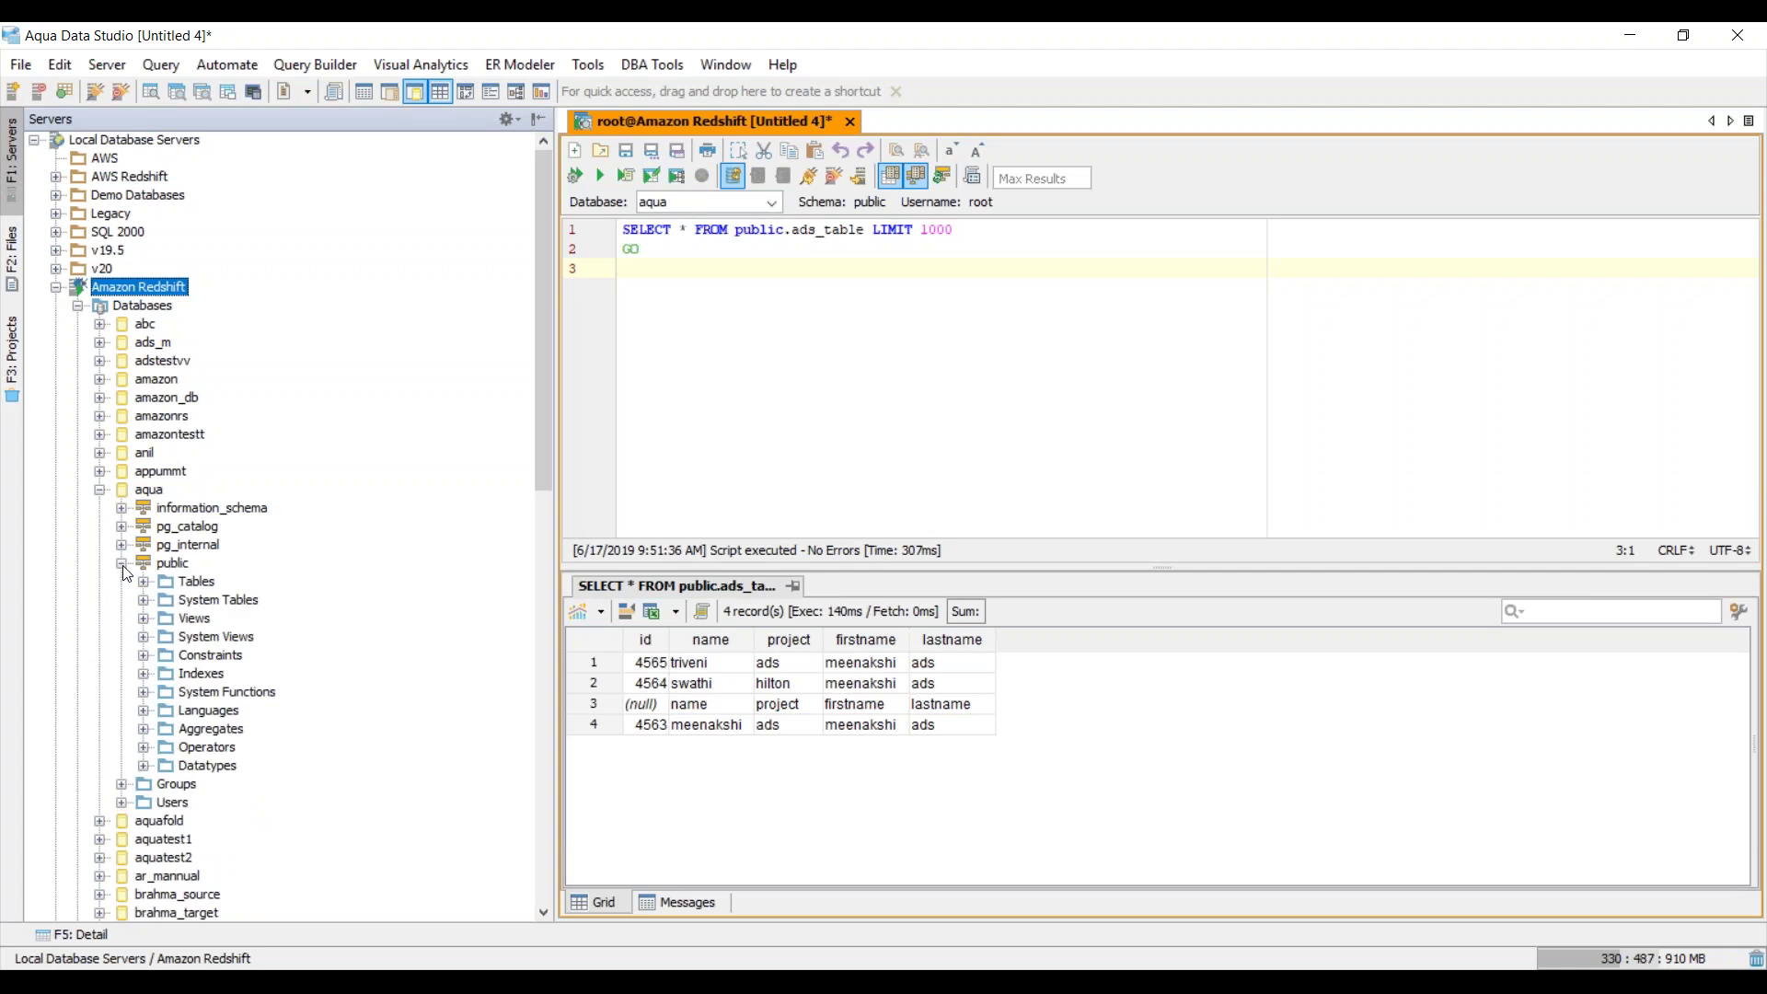
click(145, 583)
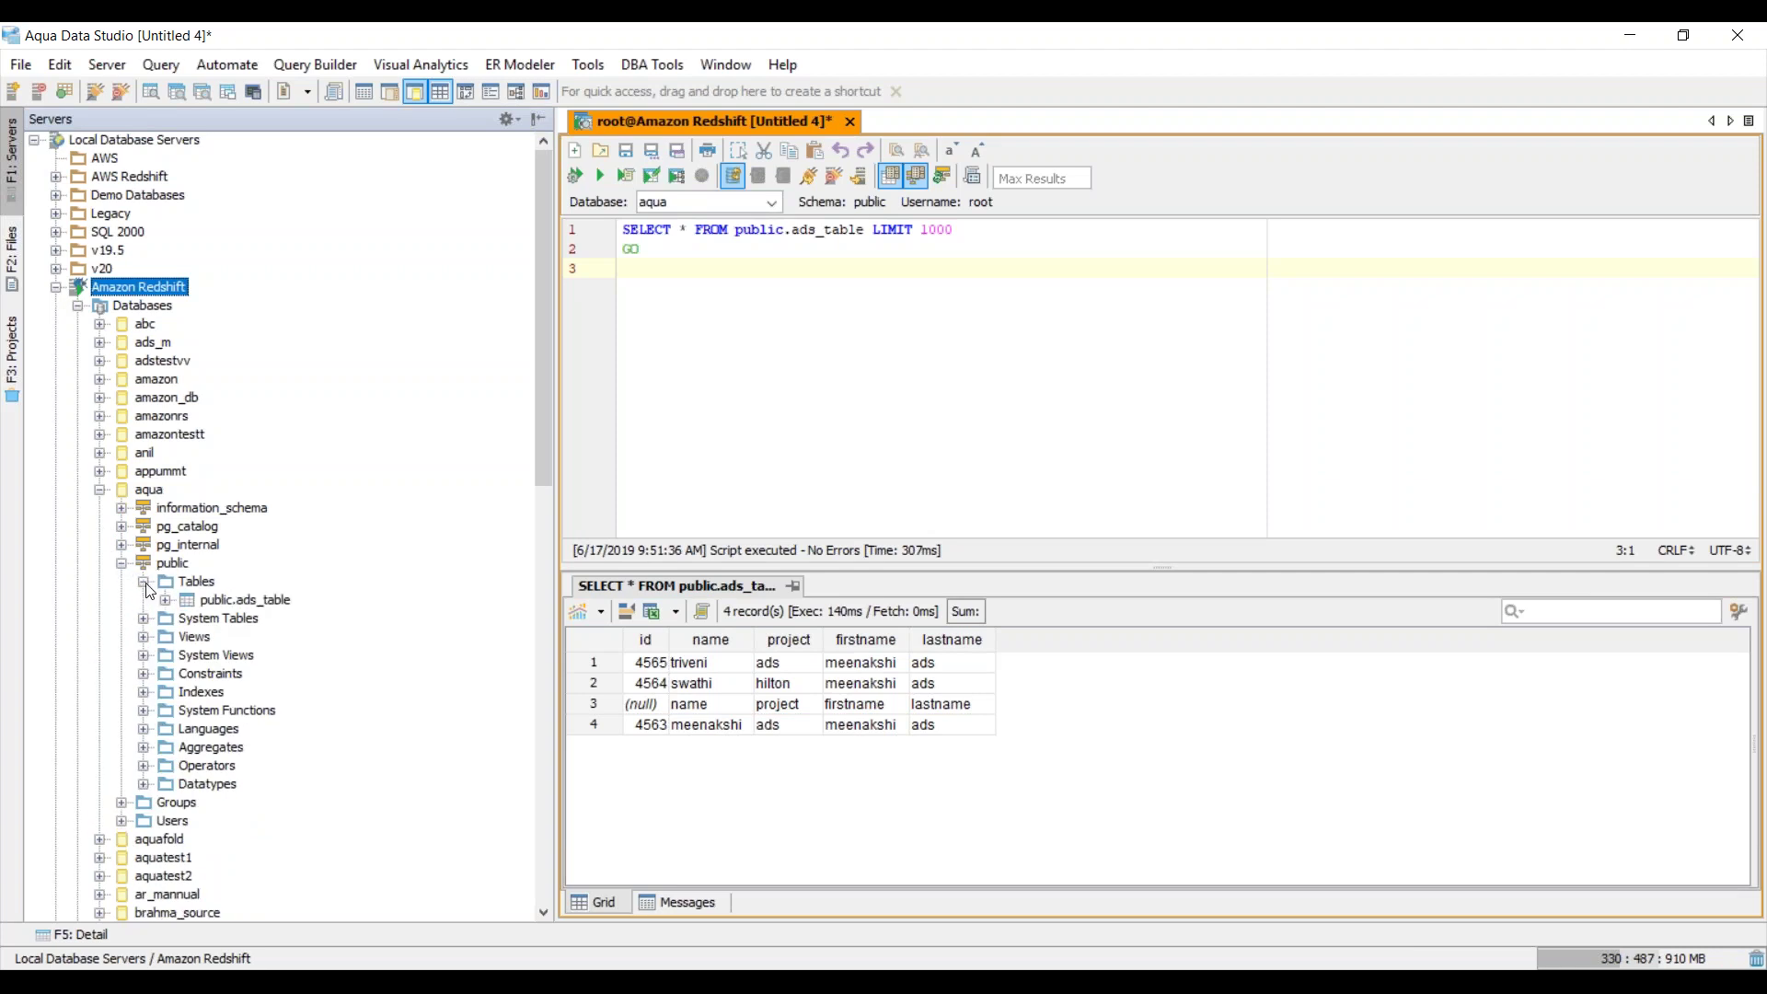
Generate the query for the top 1000 rows of public.ads_table and execute it
click(248, 603)
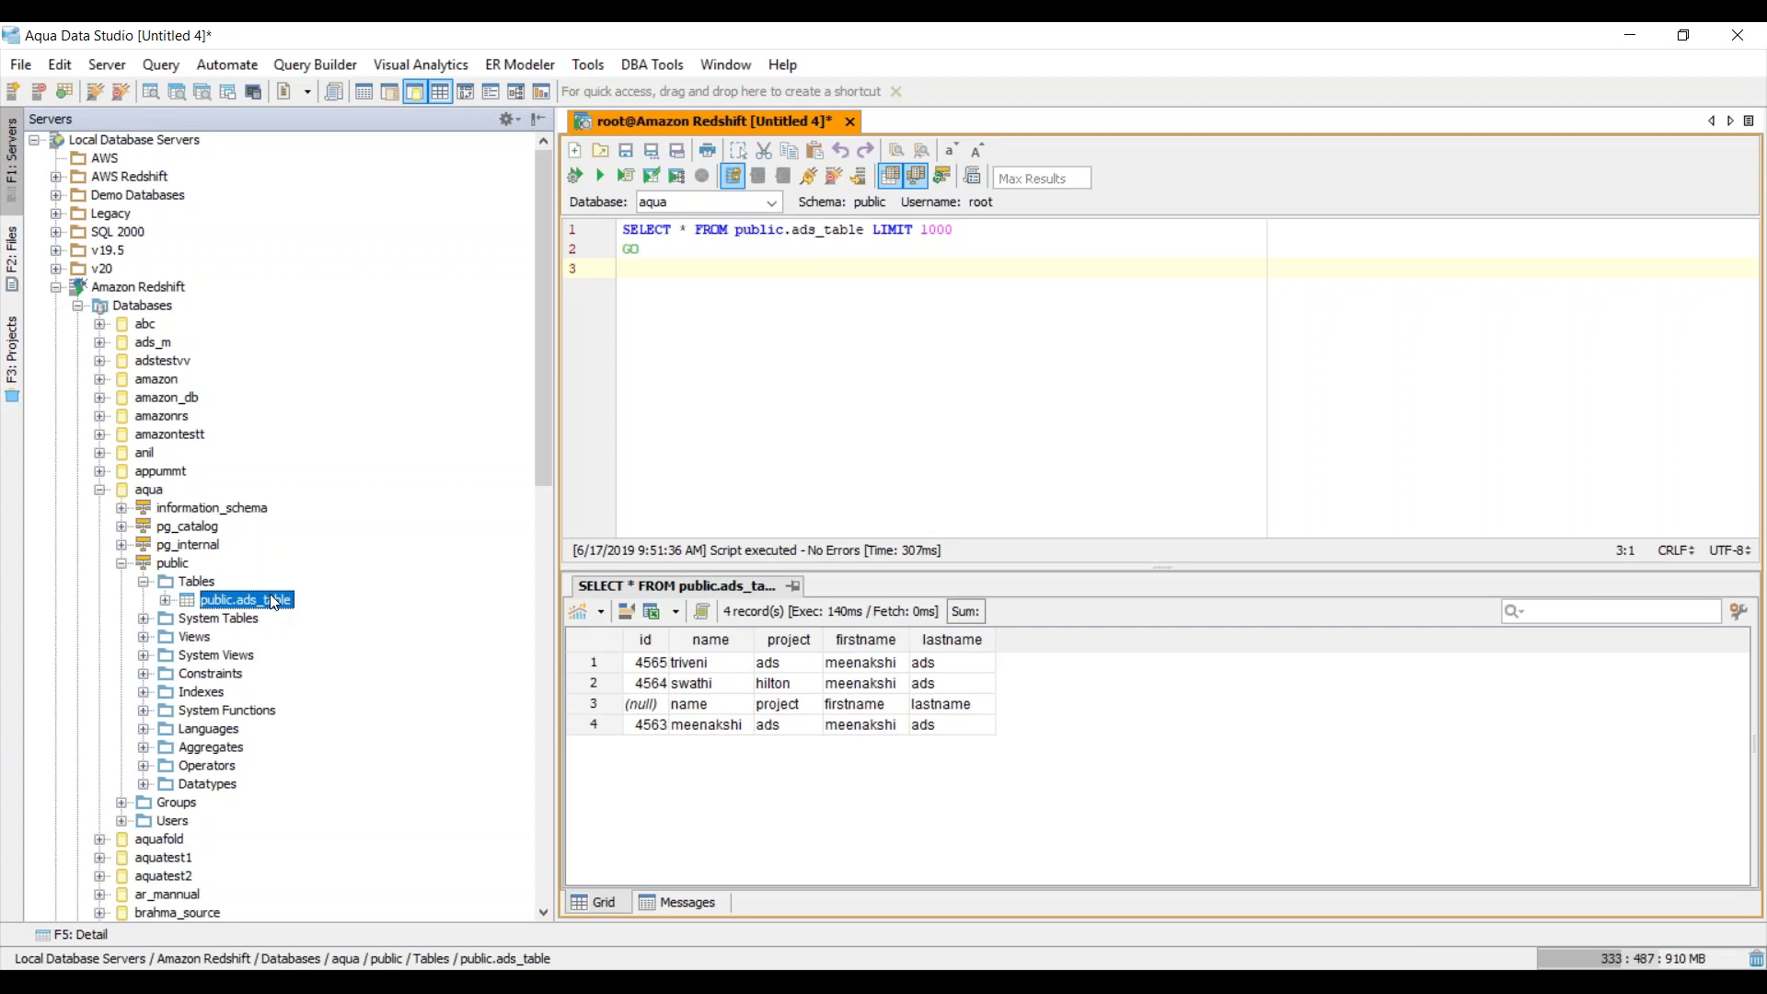
right_click(272, 600)
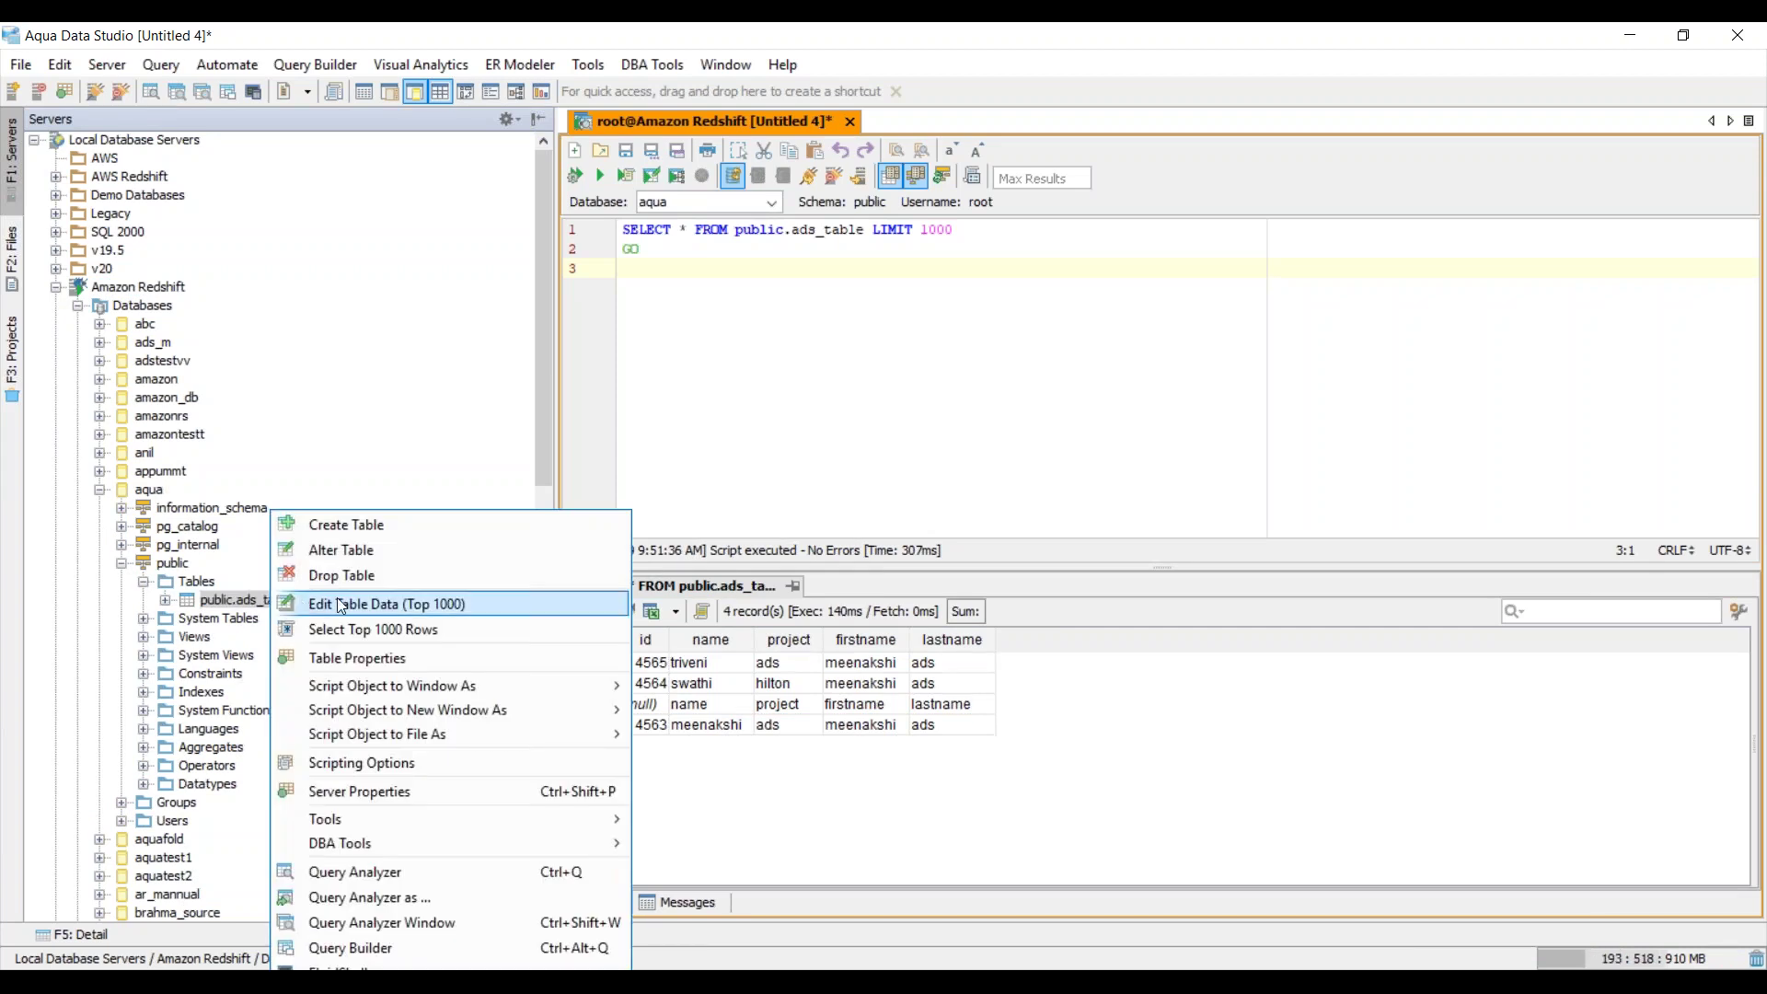
click(562, 632)
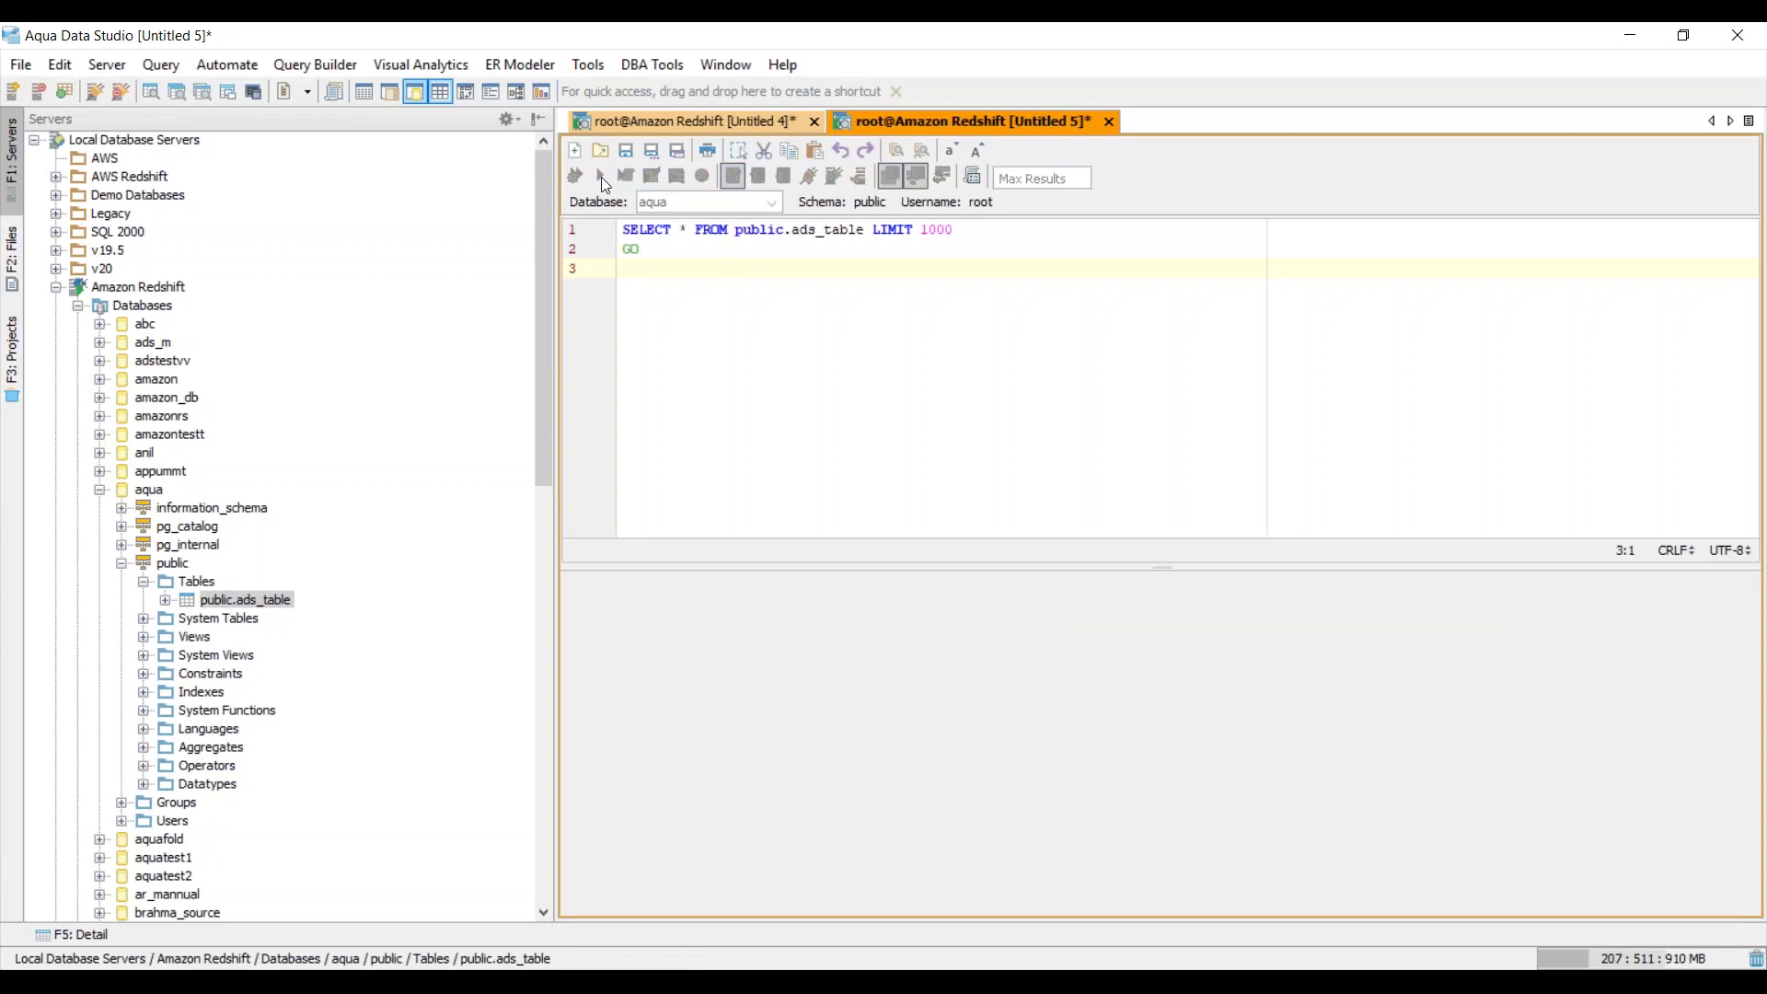
click(601, 177)
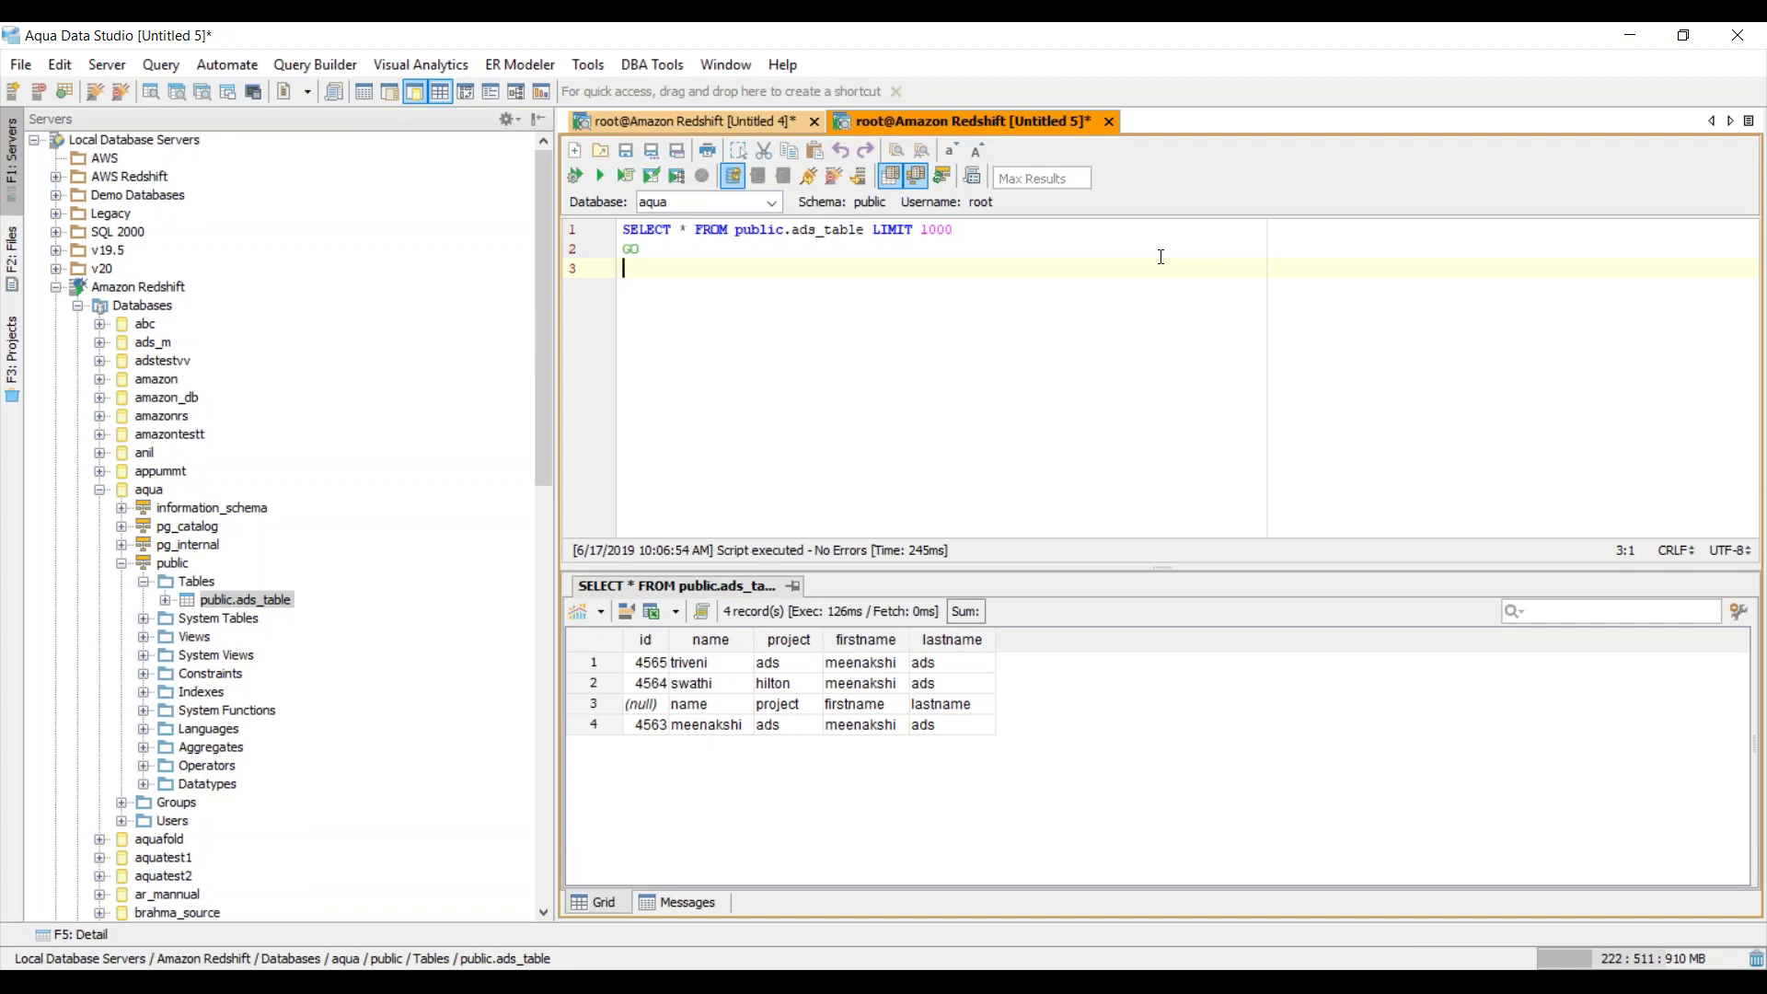
View the query results as a spreadsheet in Excel, and minimize the Excel window to return to Aqua Data Studio
click(676, 613)
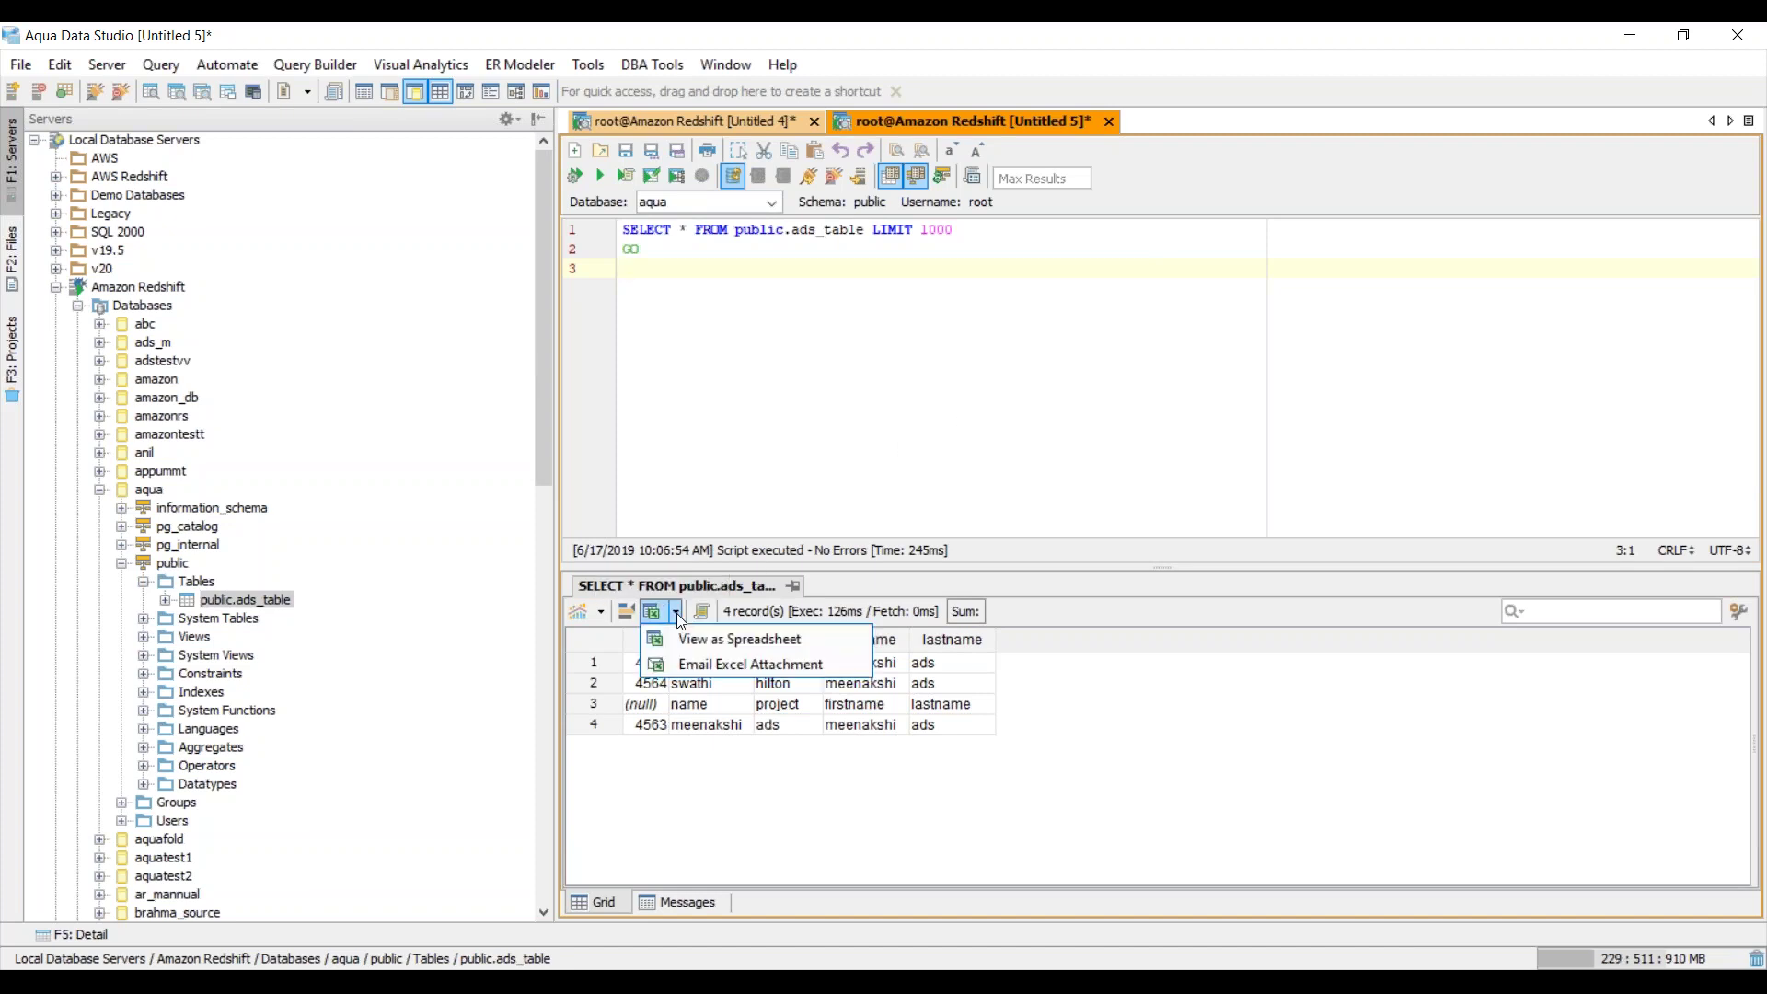
click(720, 649)
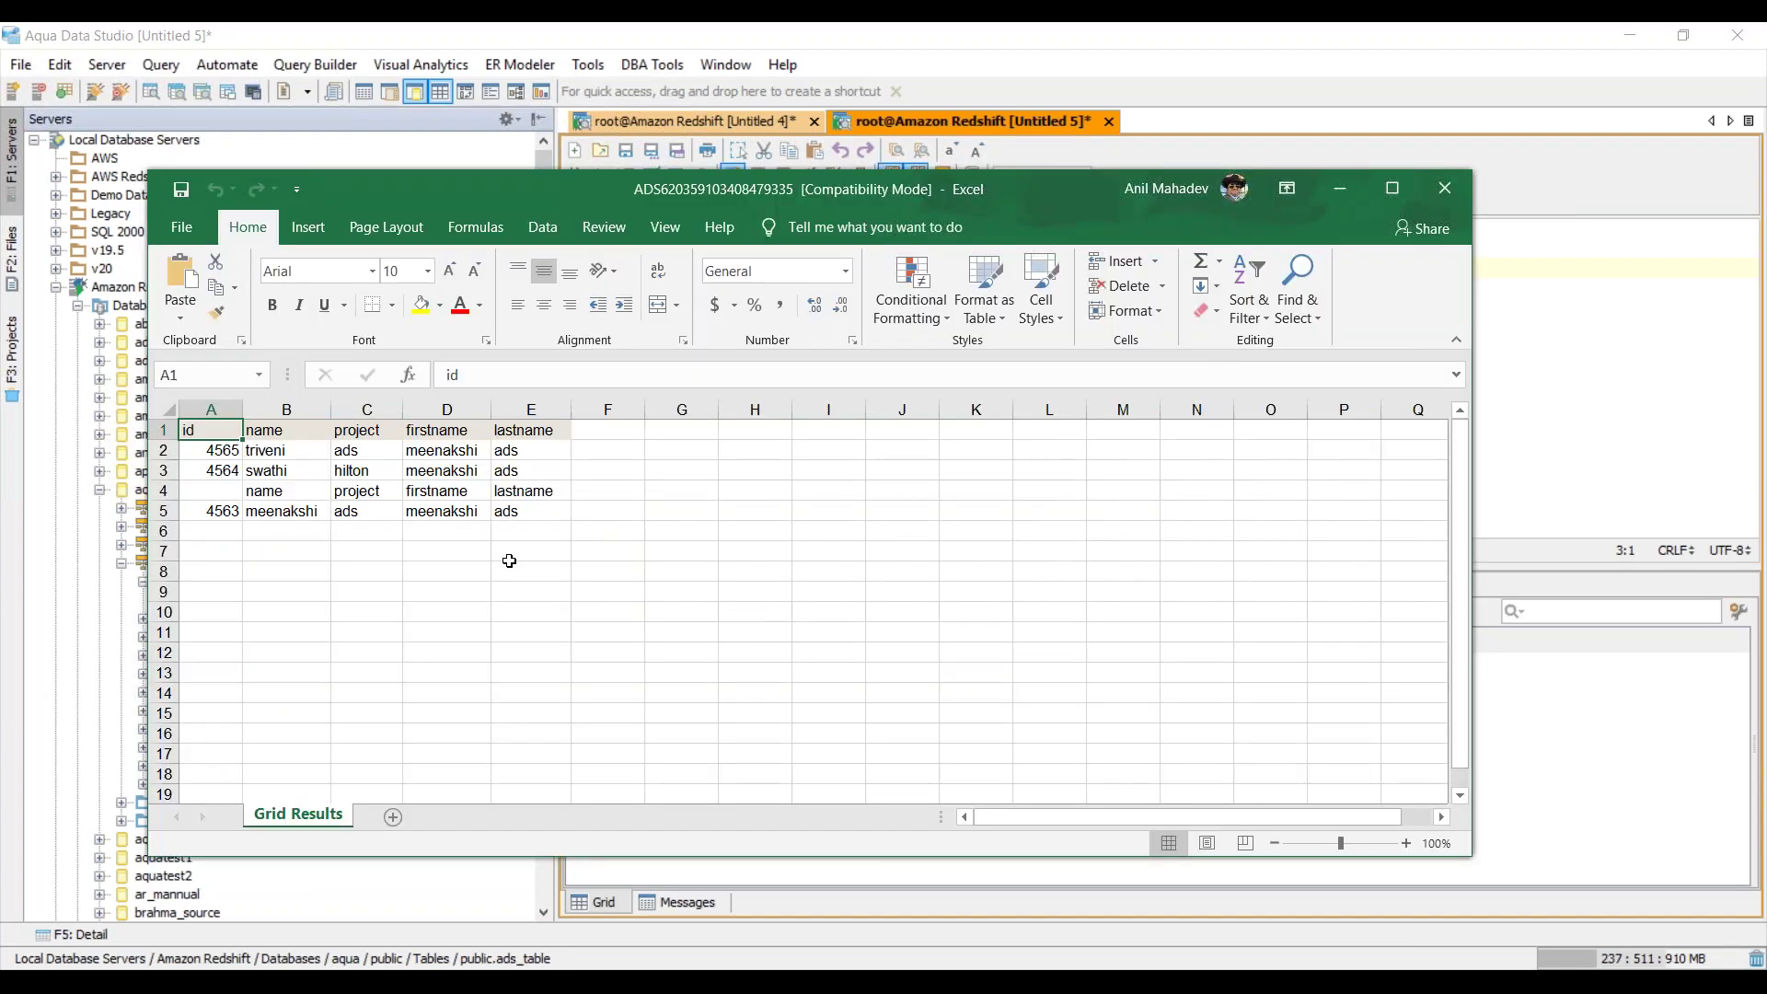
click(1339, 192)
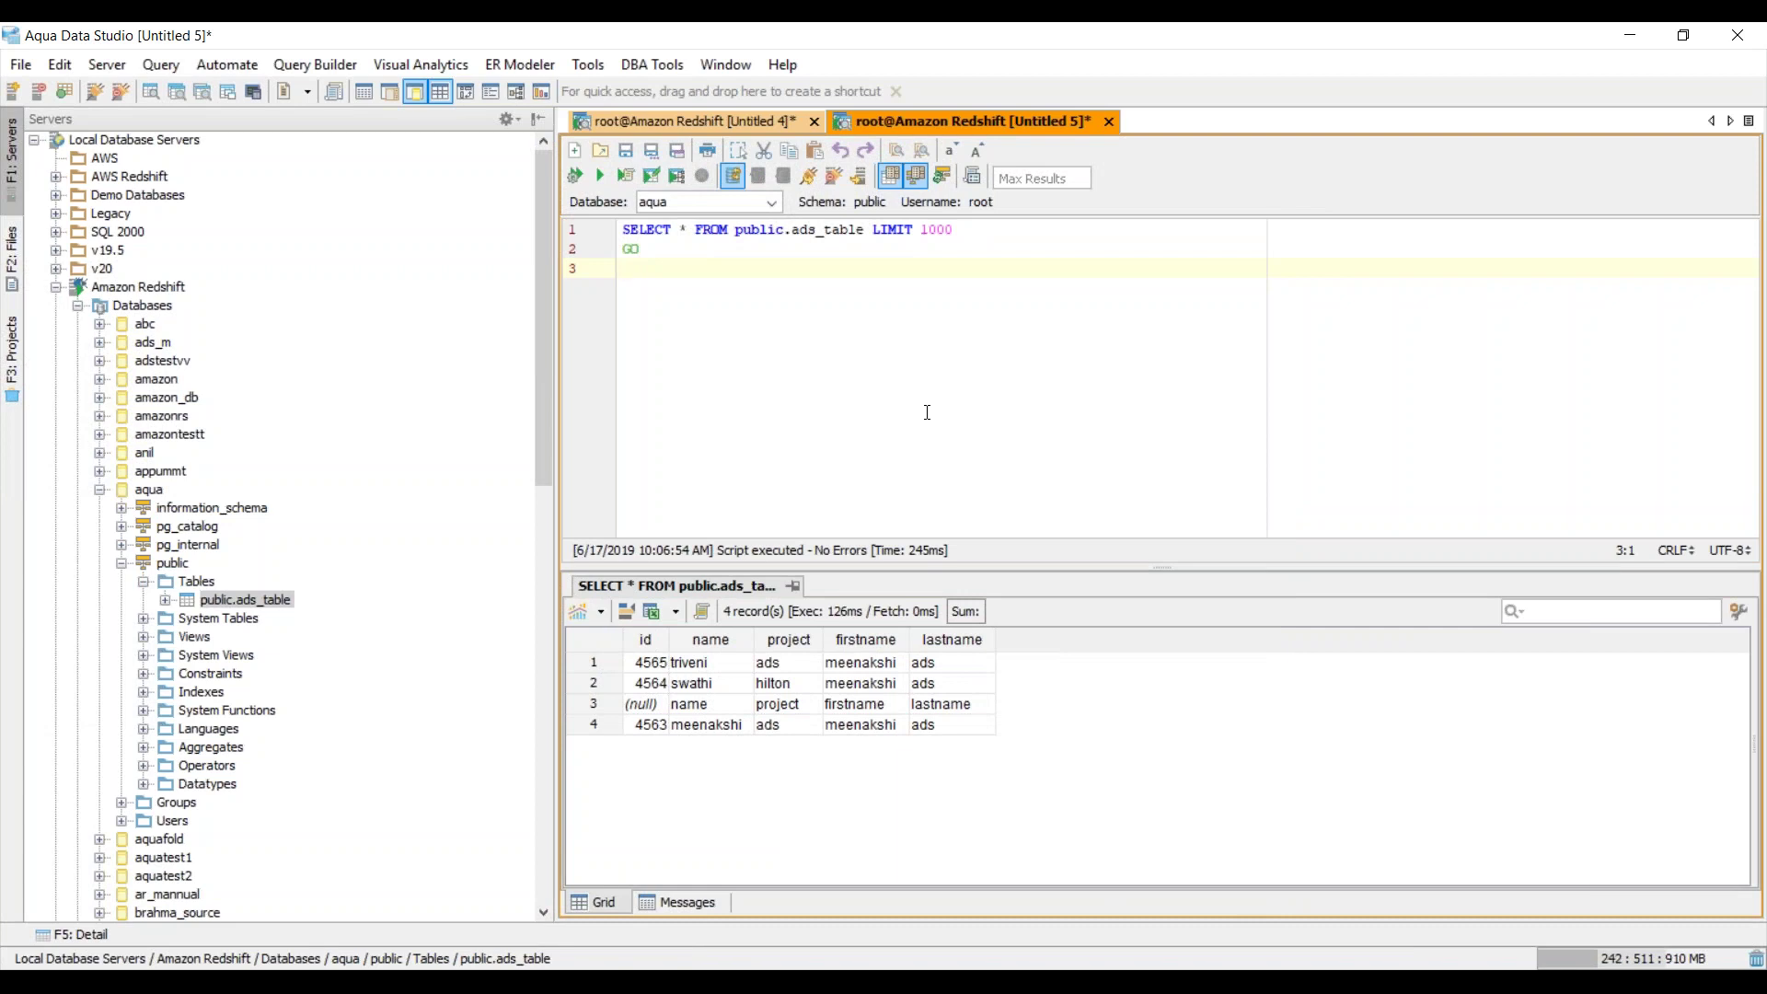
Create a new Visual Analytics workbook from the query results and add the firstname and lastname dimensions as columns
click(602, 610)
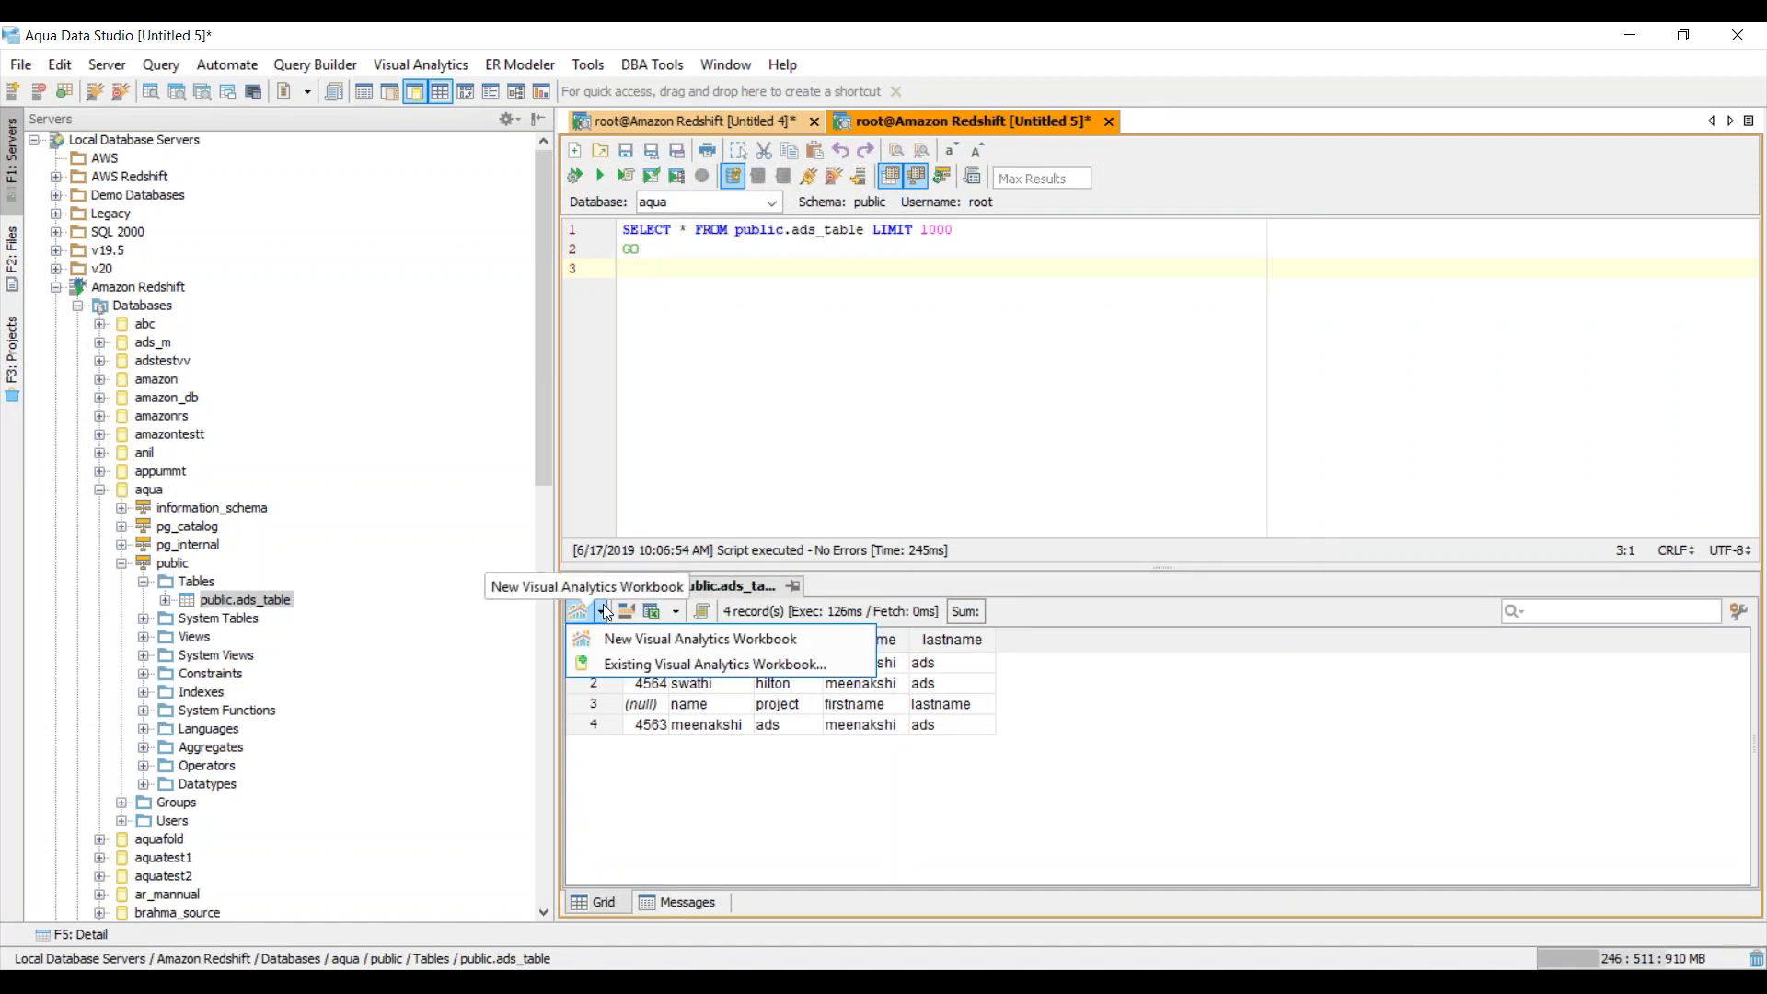
click(803, 638)
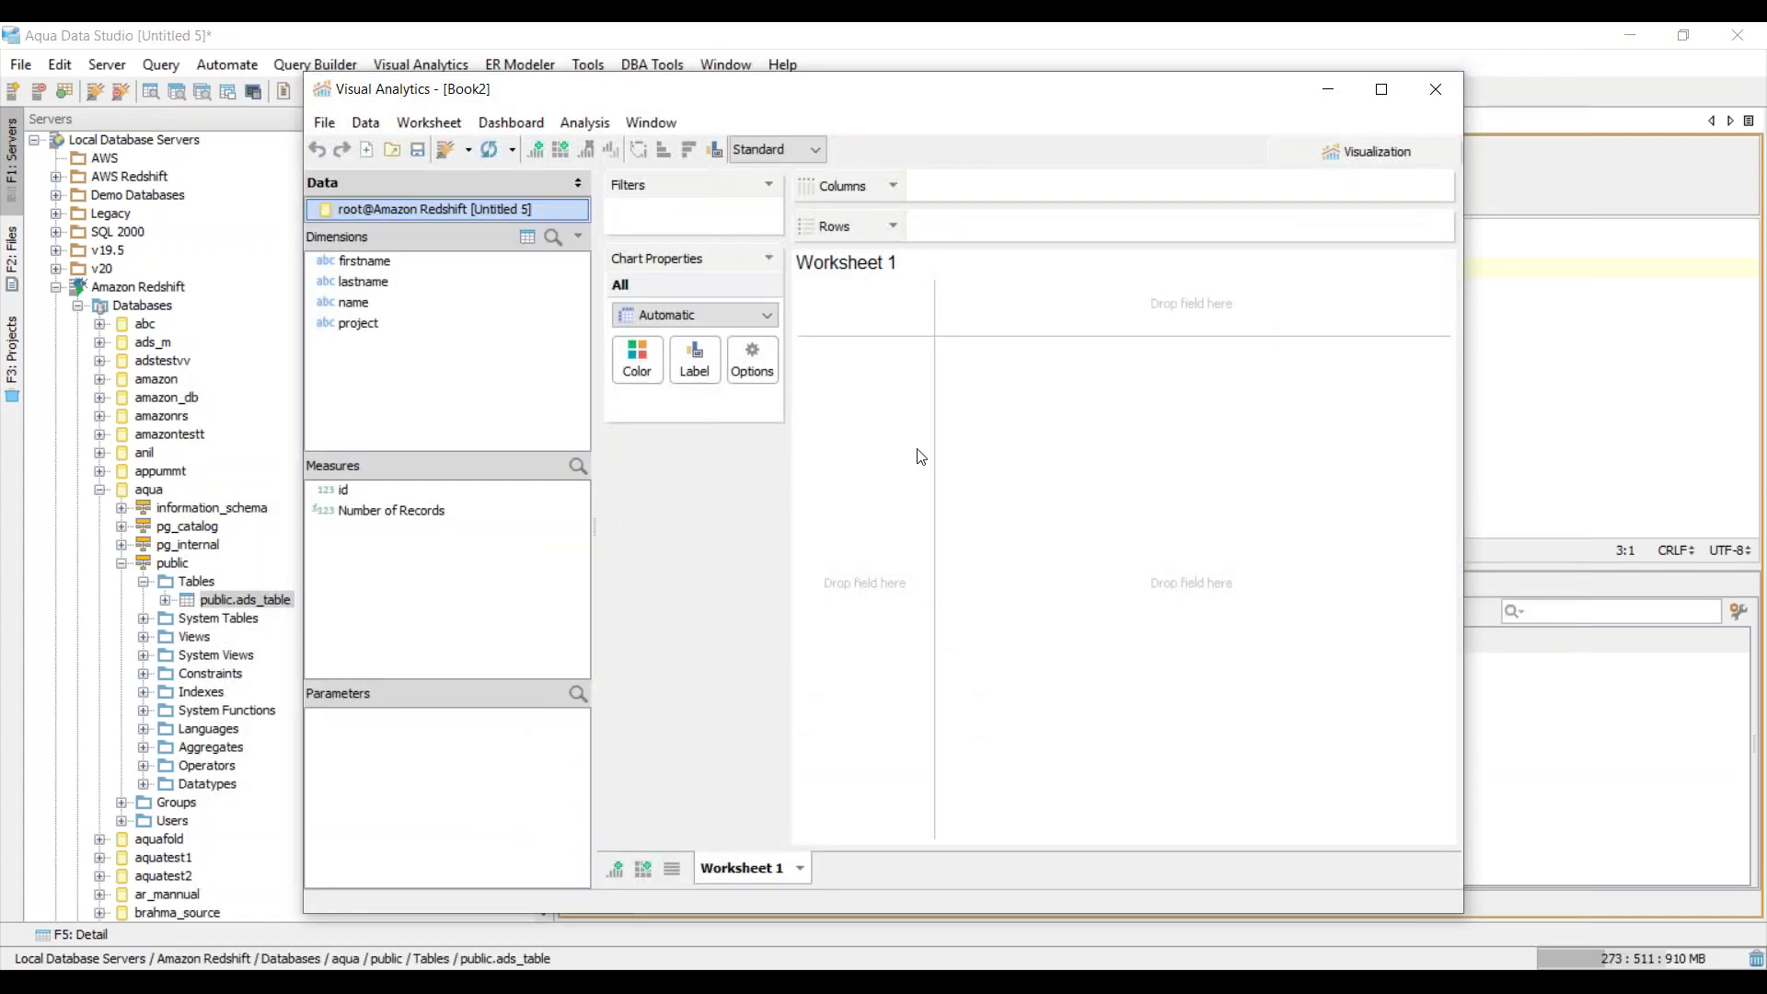
click(382, 267)
drag(382, 268, 981, 186)
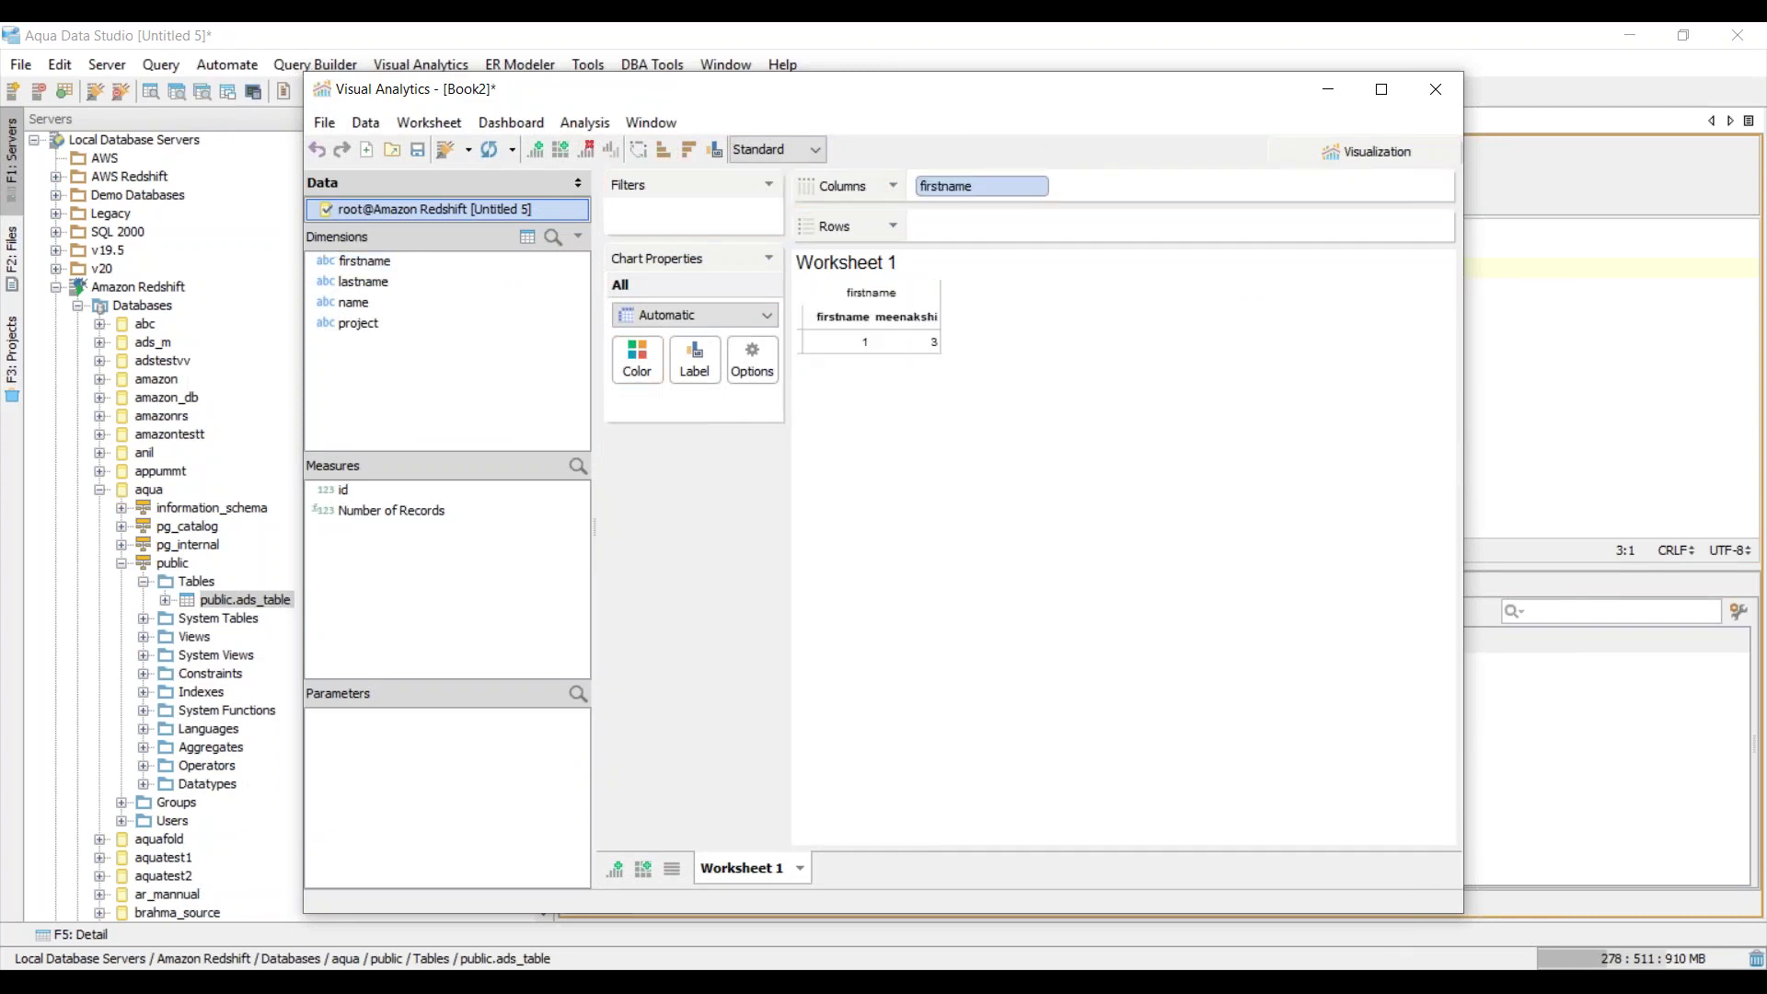
drag(388, 285, 1158, 193)
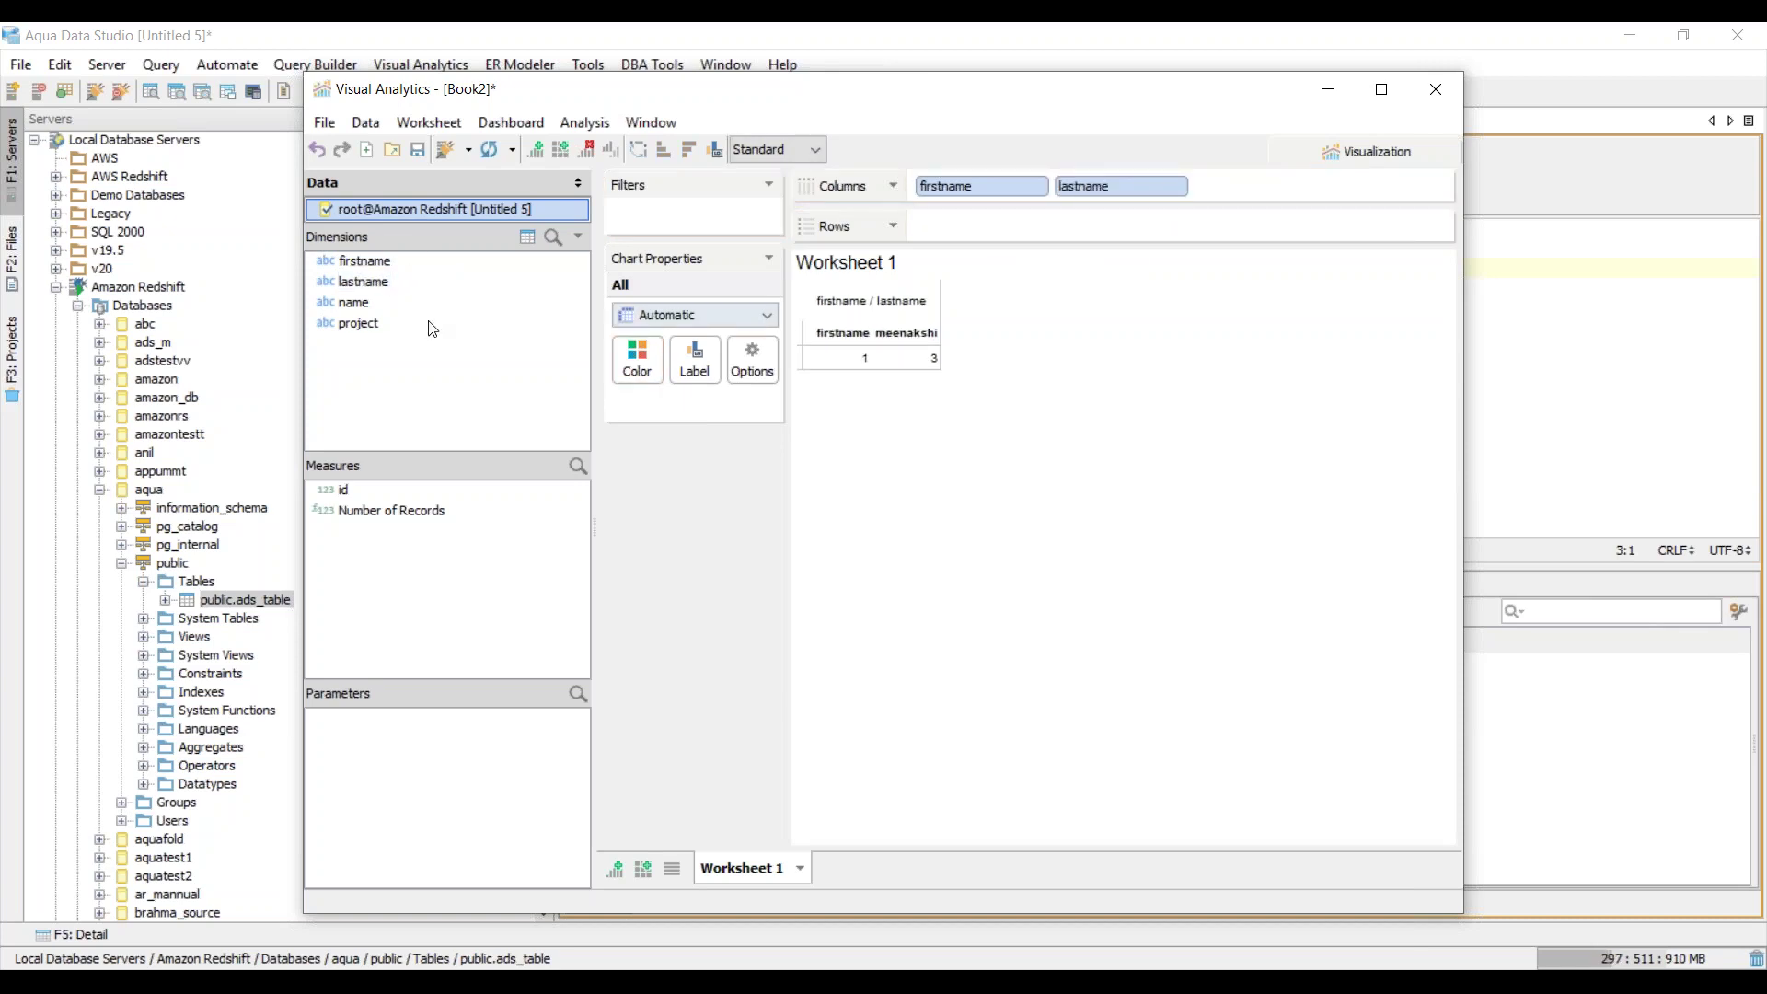
Assign the name dimension to the worksheet's color and add the project dimension as a row
click(365, 309)
drag(366, 310, 655, 366)
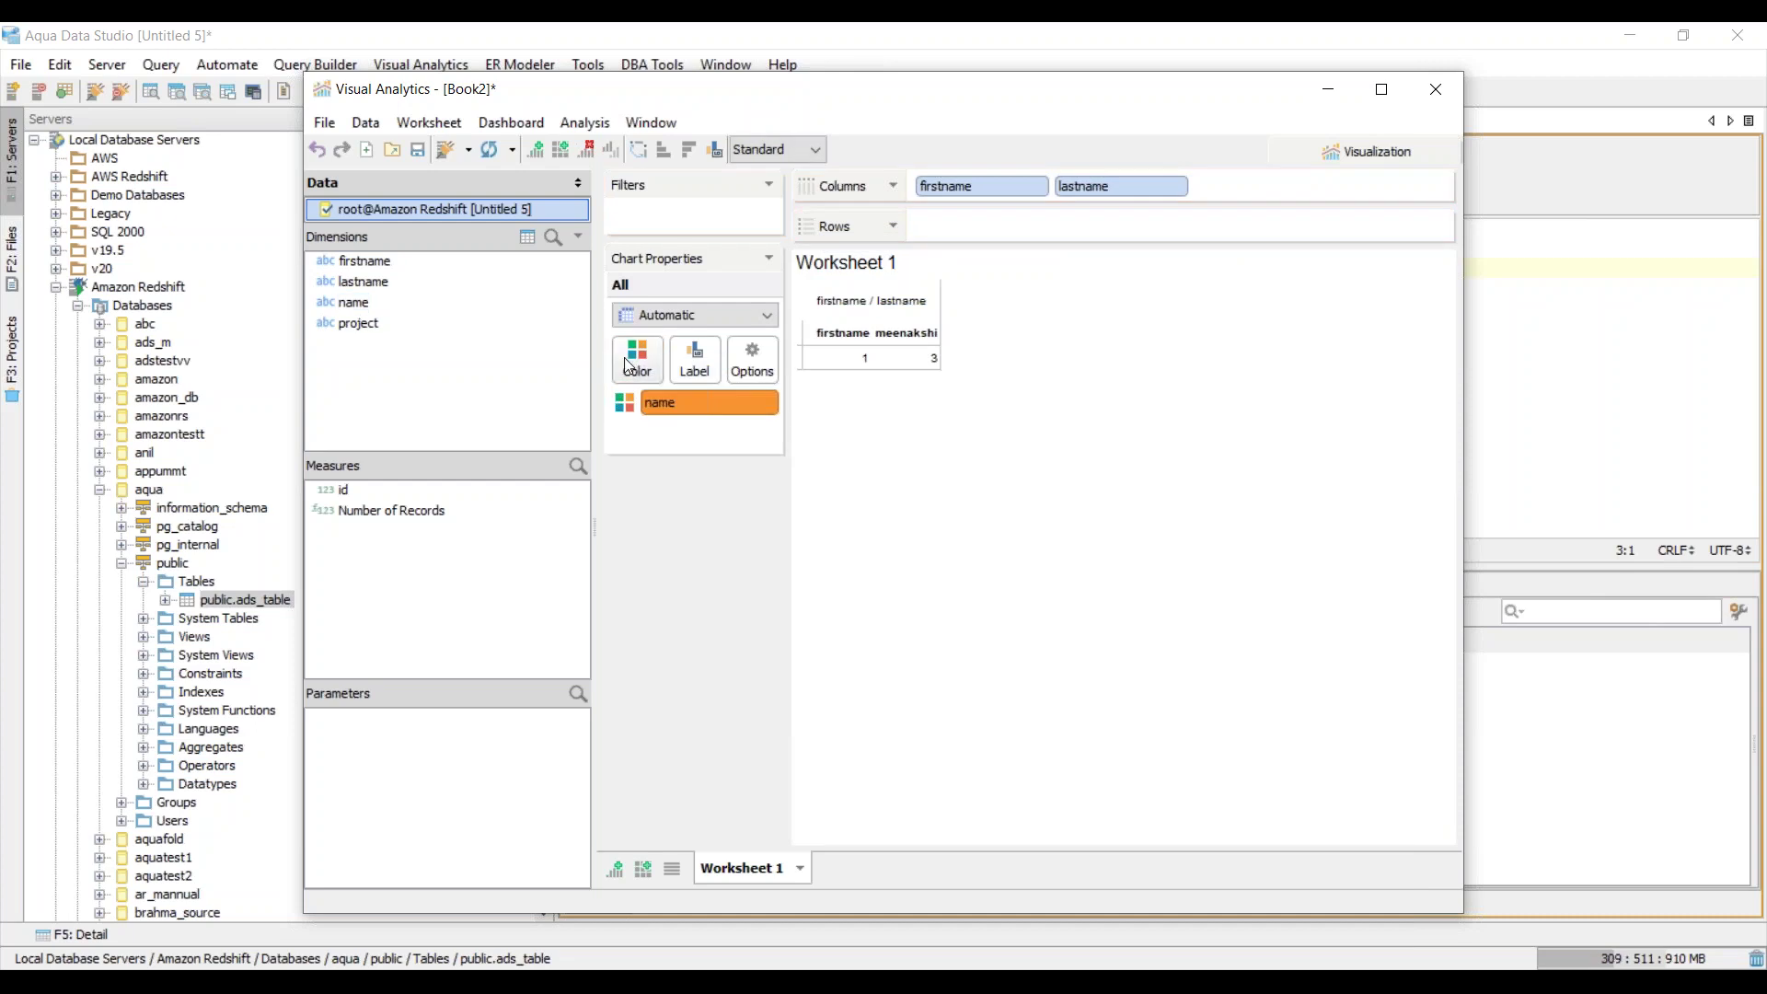
drag(357, 323, 952, 230)
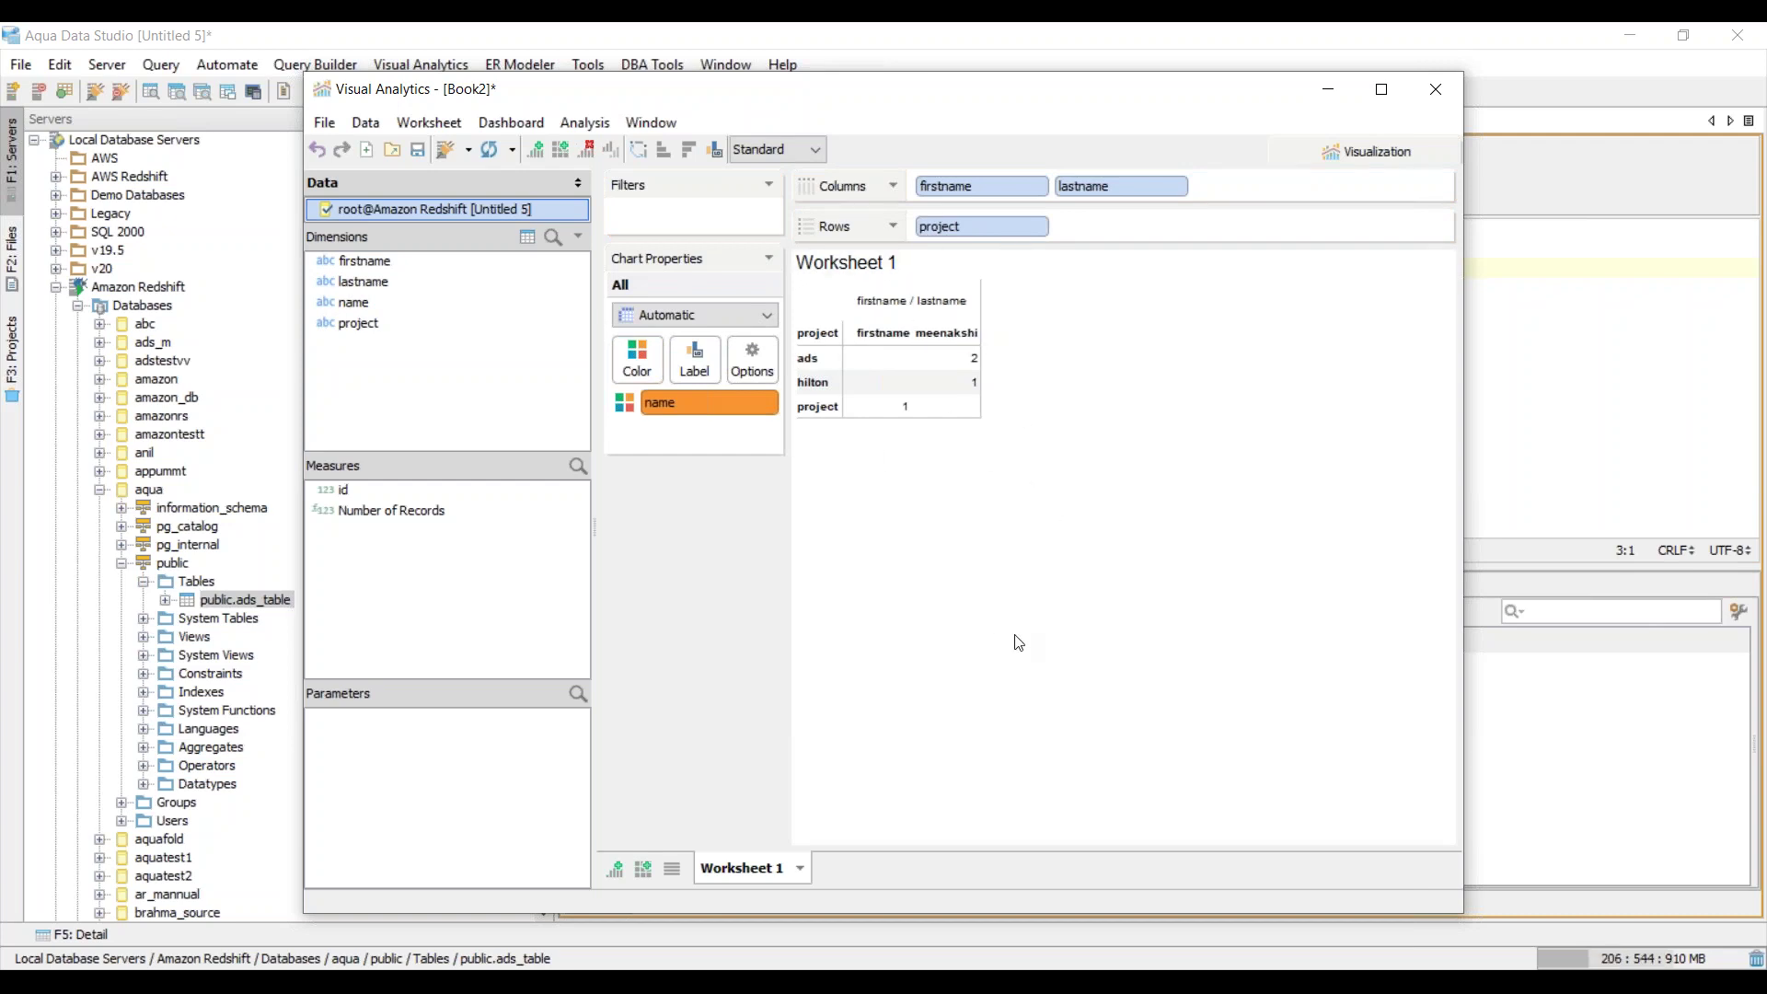
Try the Bar and Filled Map chart types on Worksheet 1
click(727, 315)
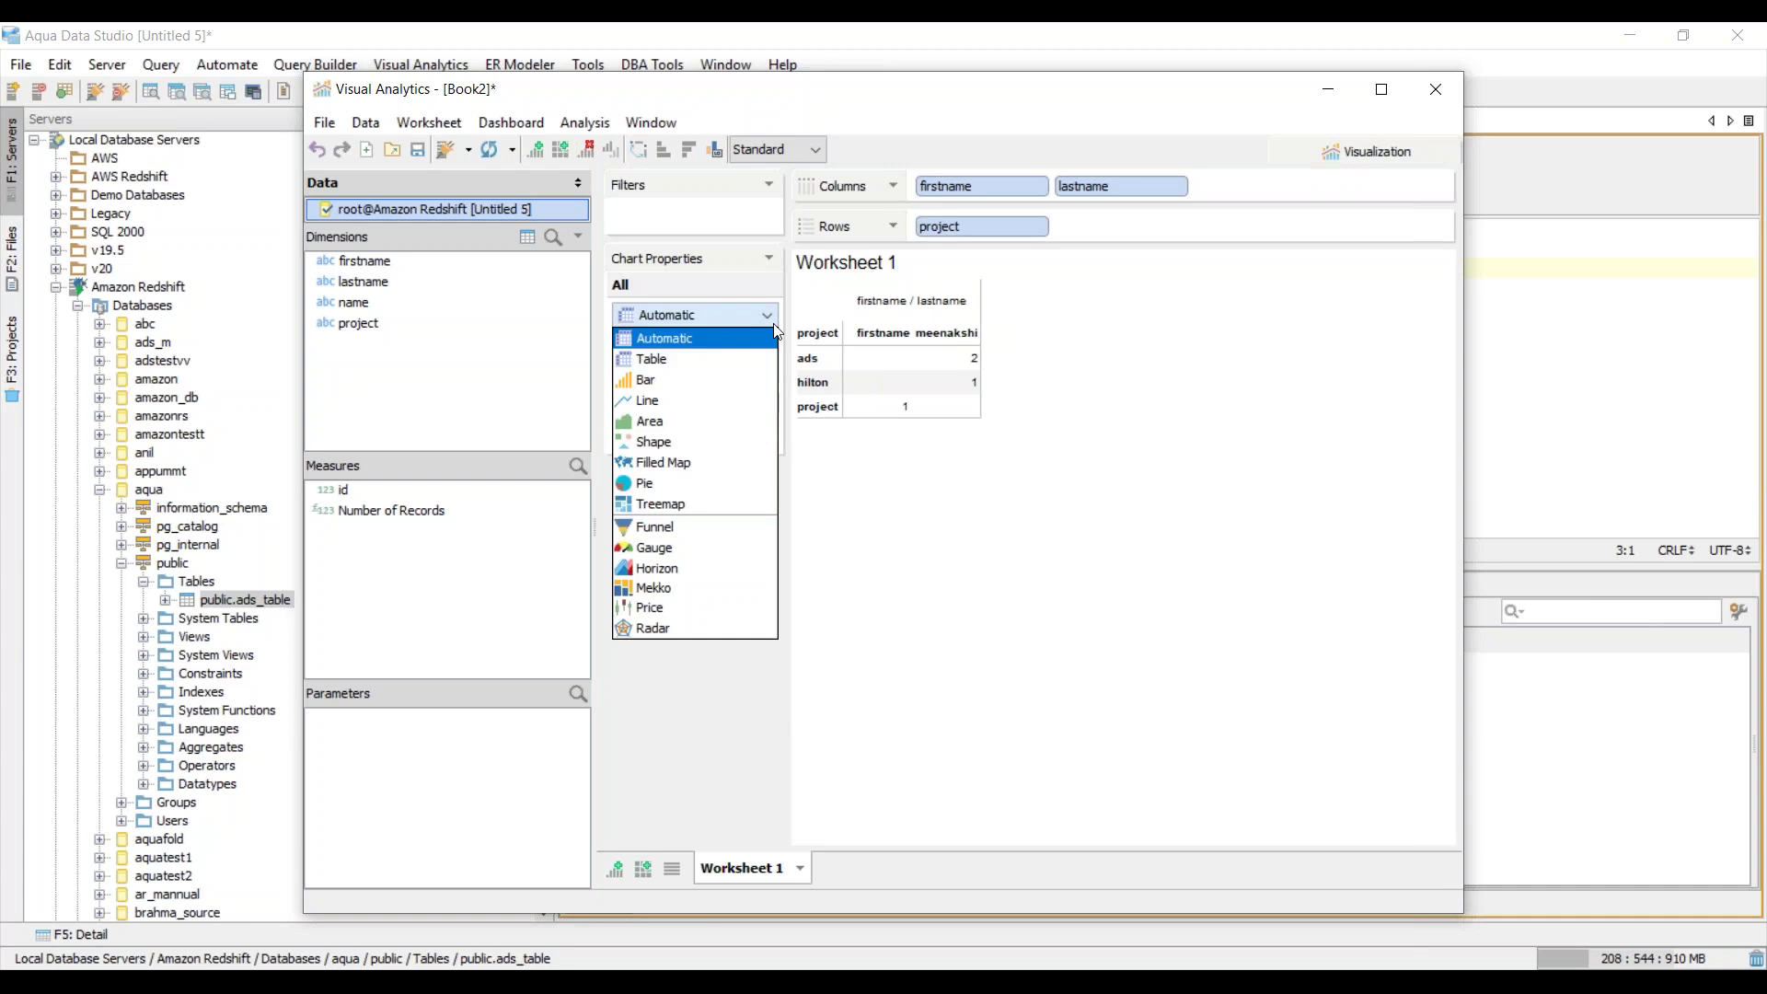
click(739, 381)
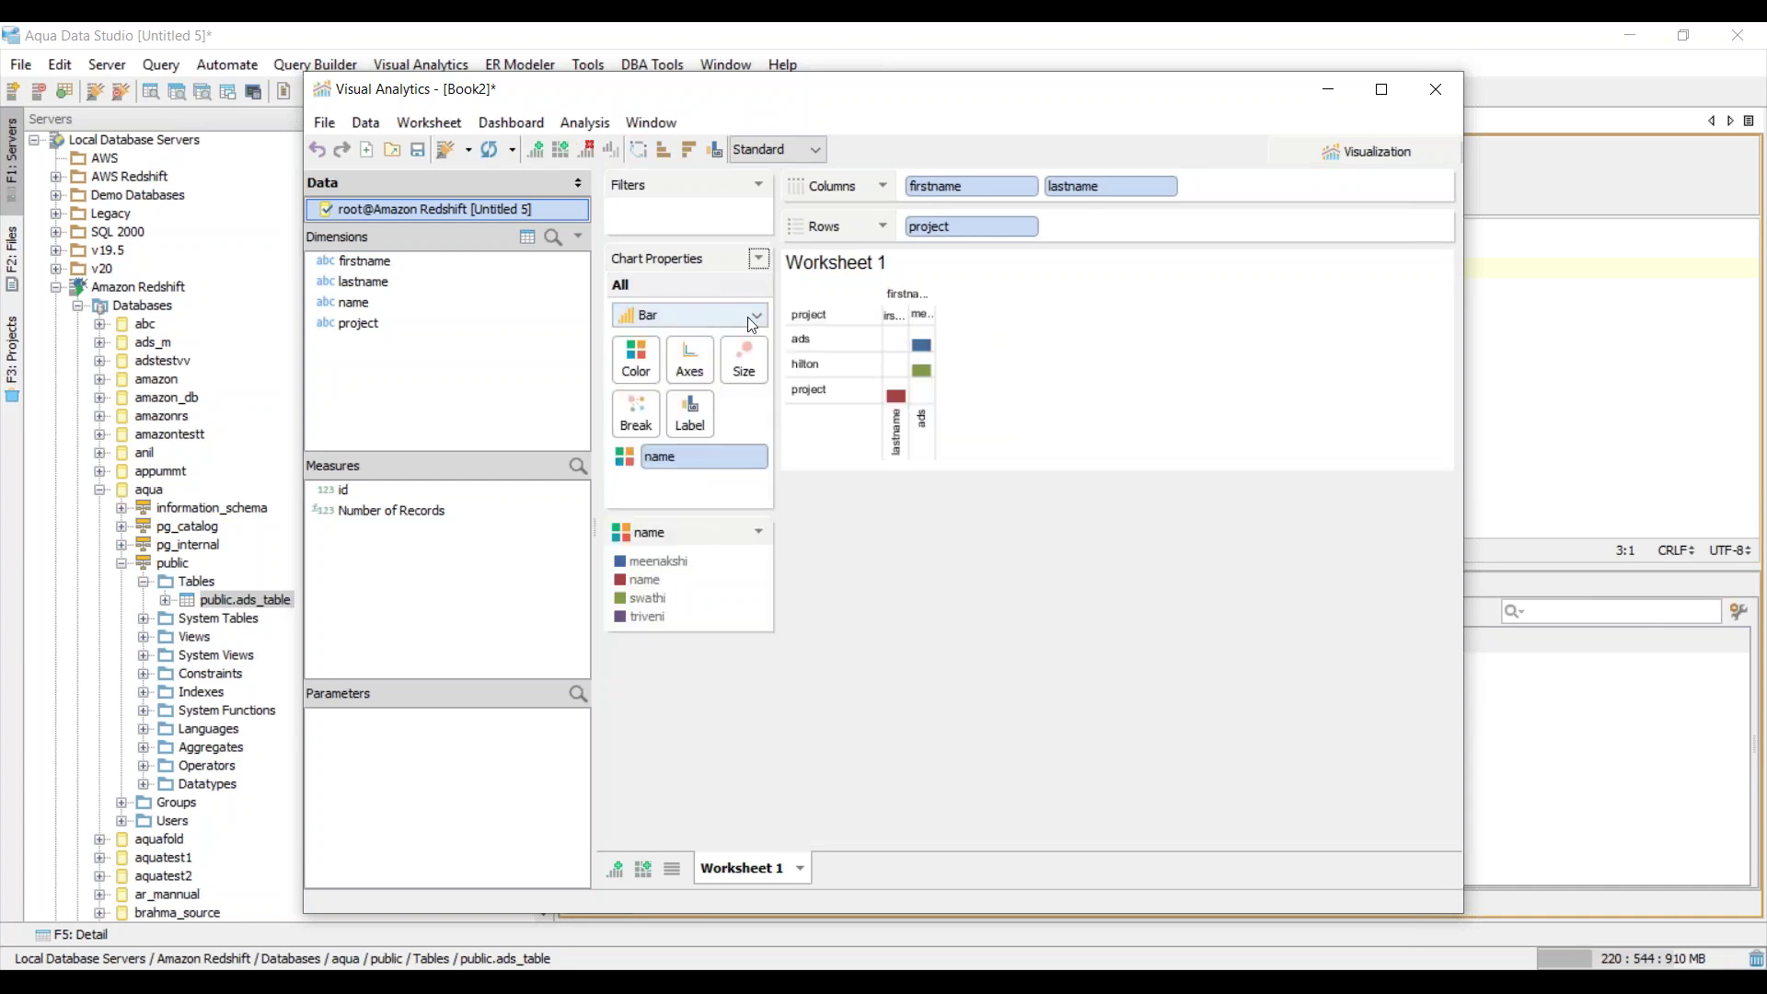
click(750, 316)
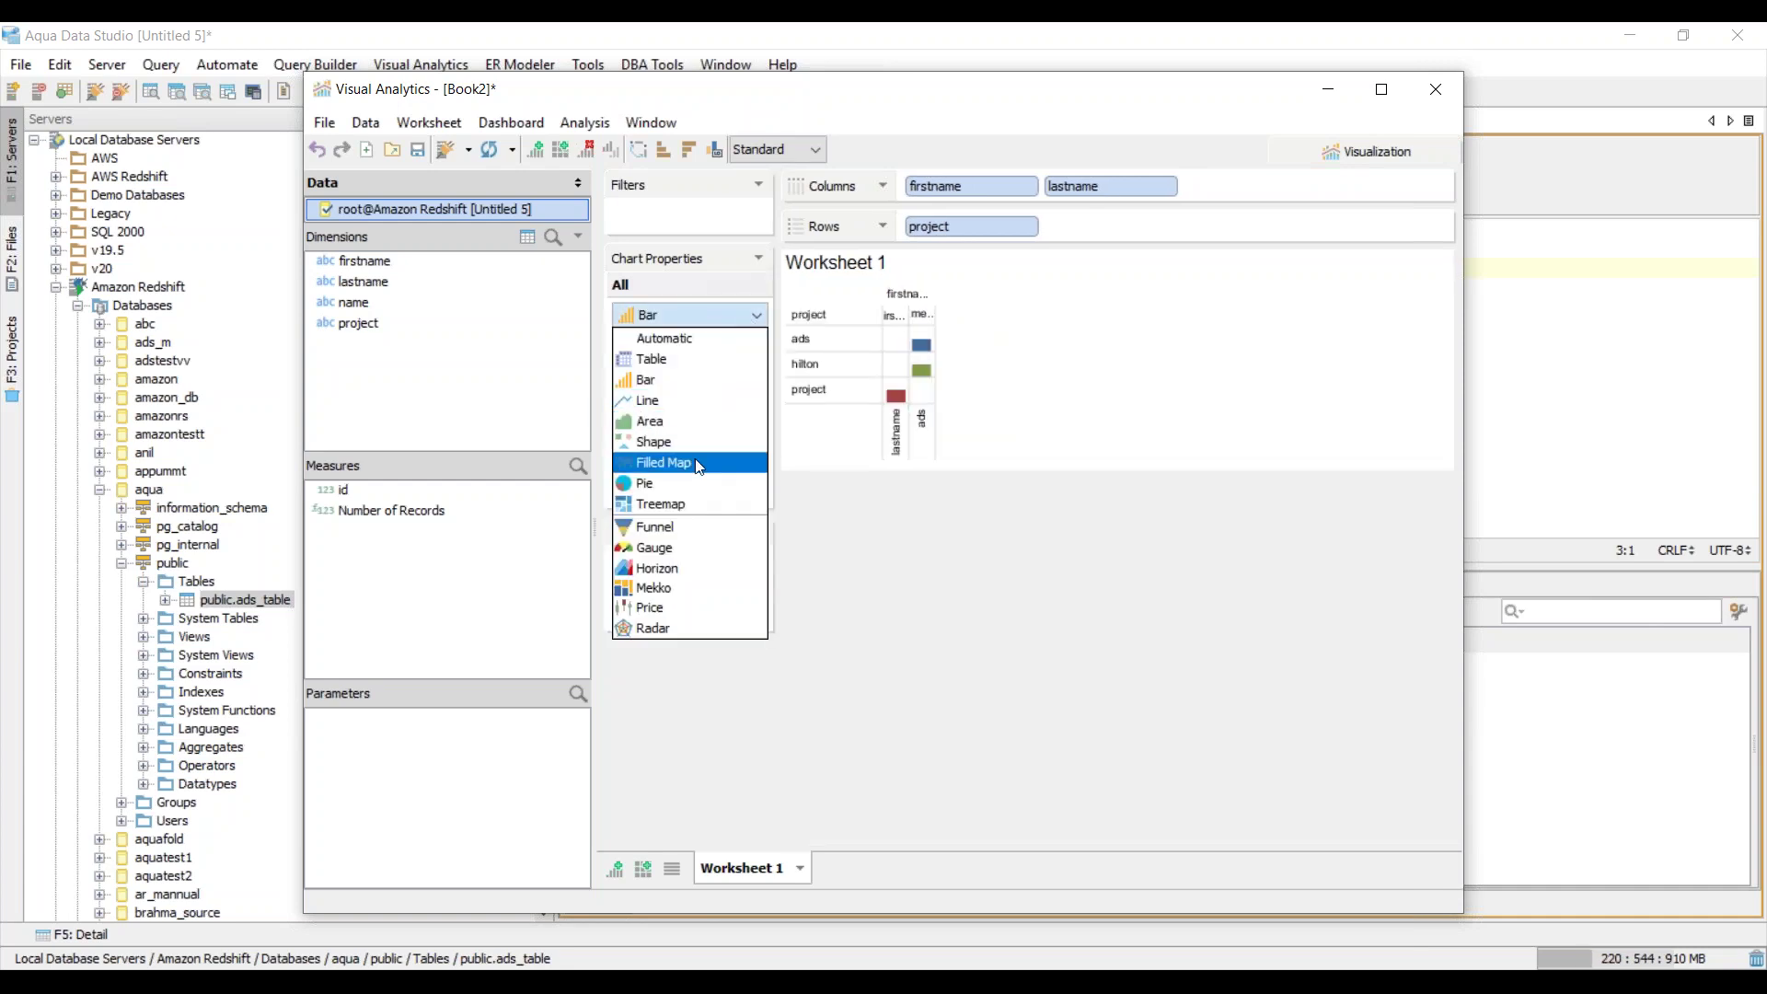
click(700, 462)
Set the worksheet's chart type to Pie and view the data behind the blue slice of the ads project's pie
click(736, 315)
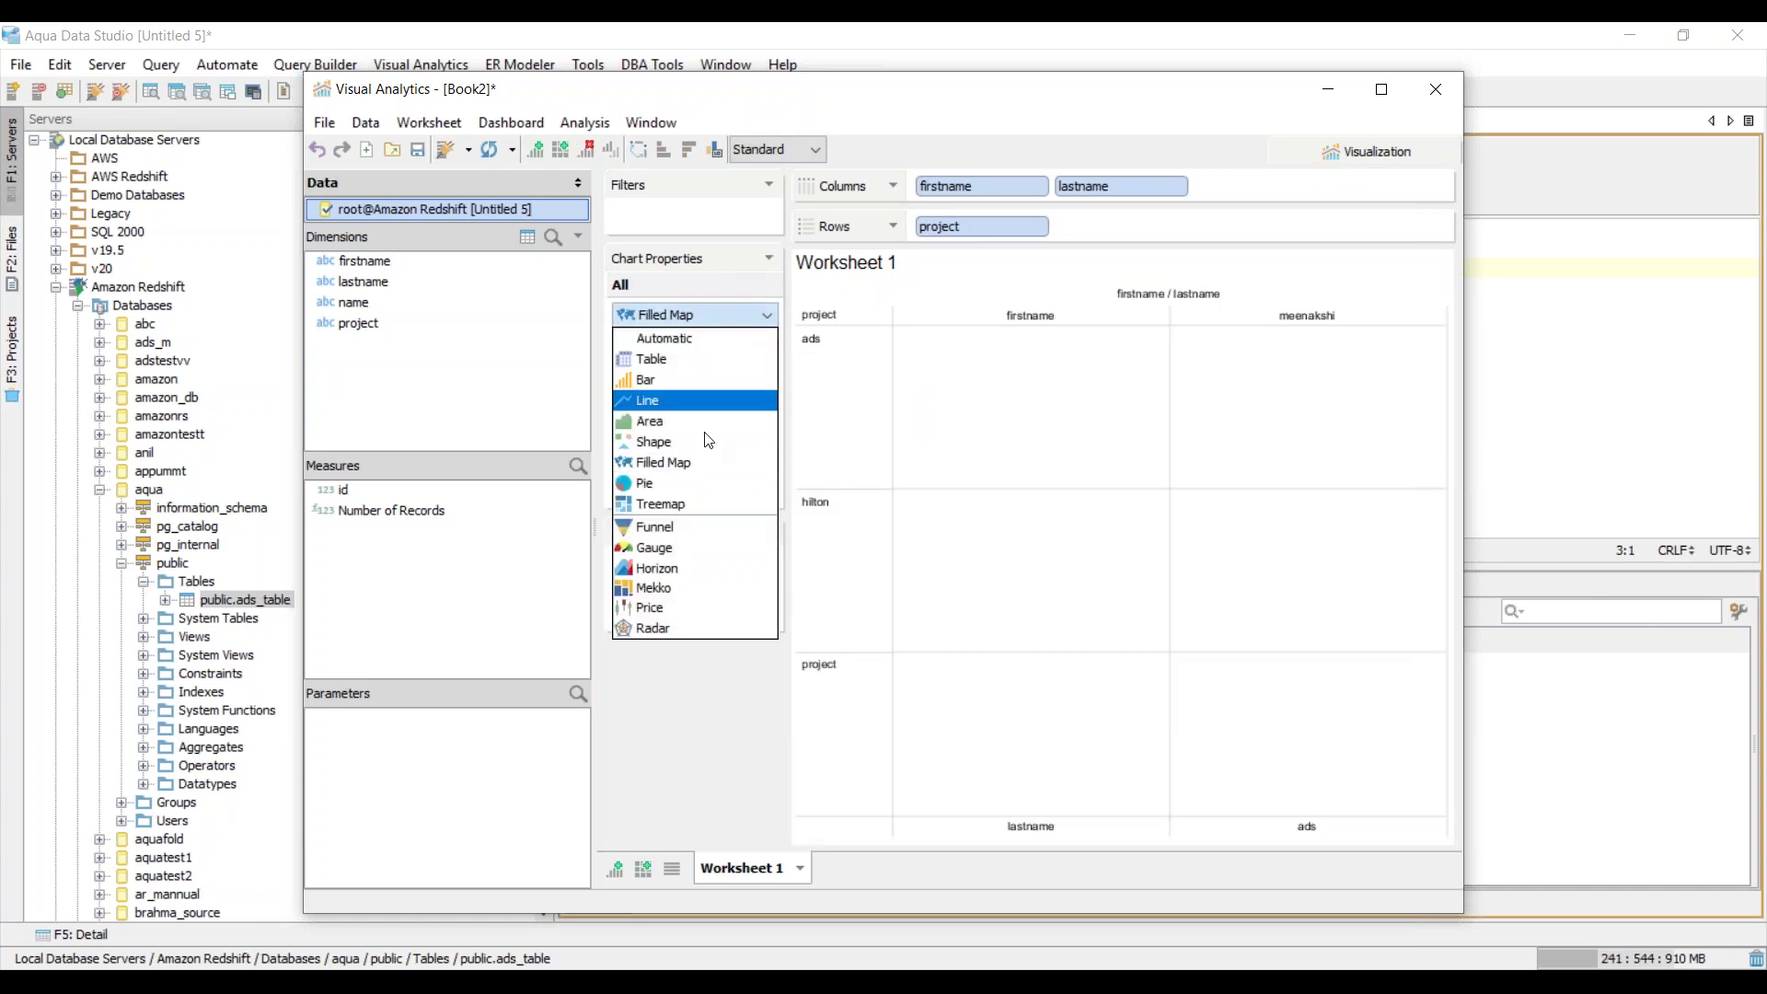
click(699, 485)
mouse_move(1357, 408)
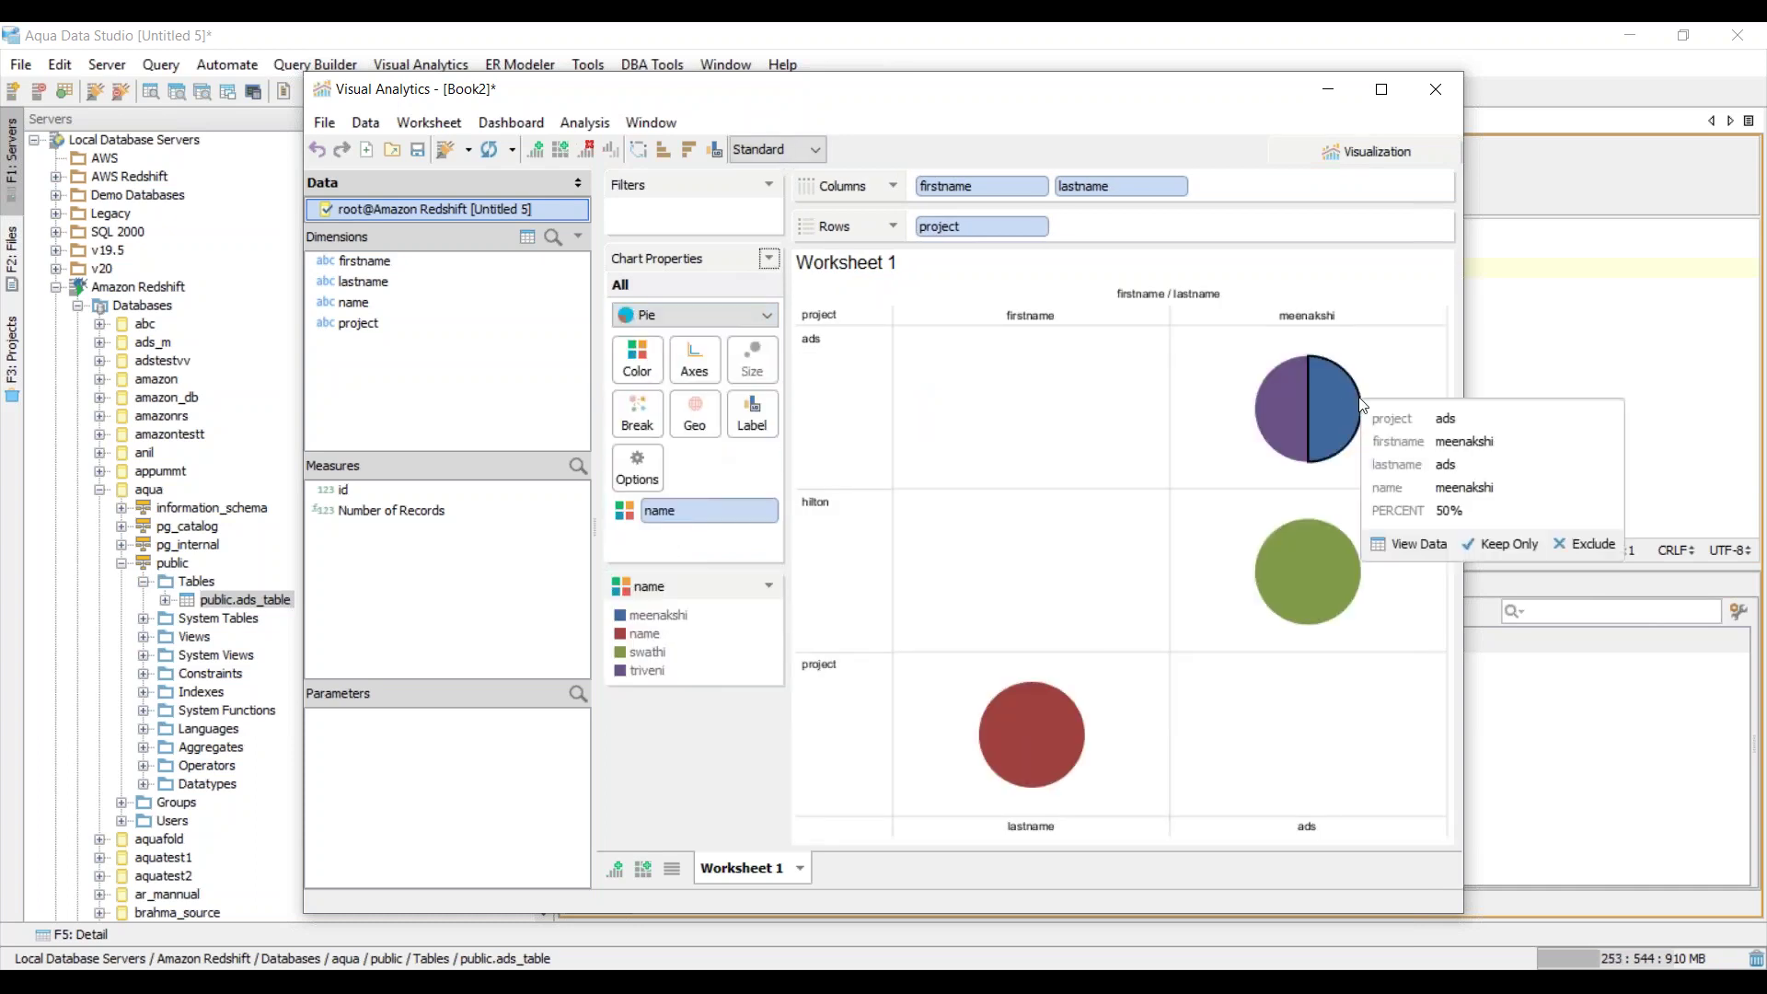
click(1421, 542)
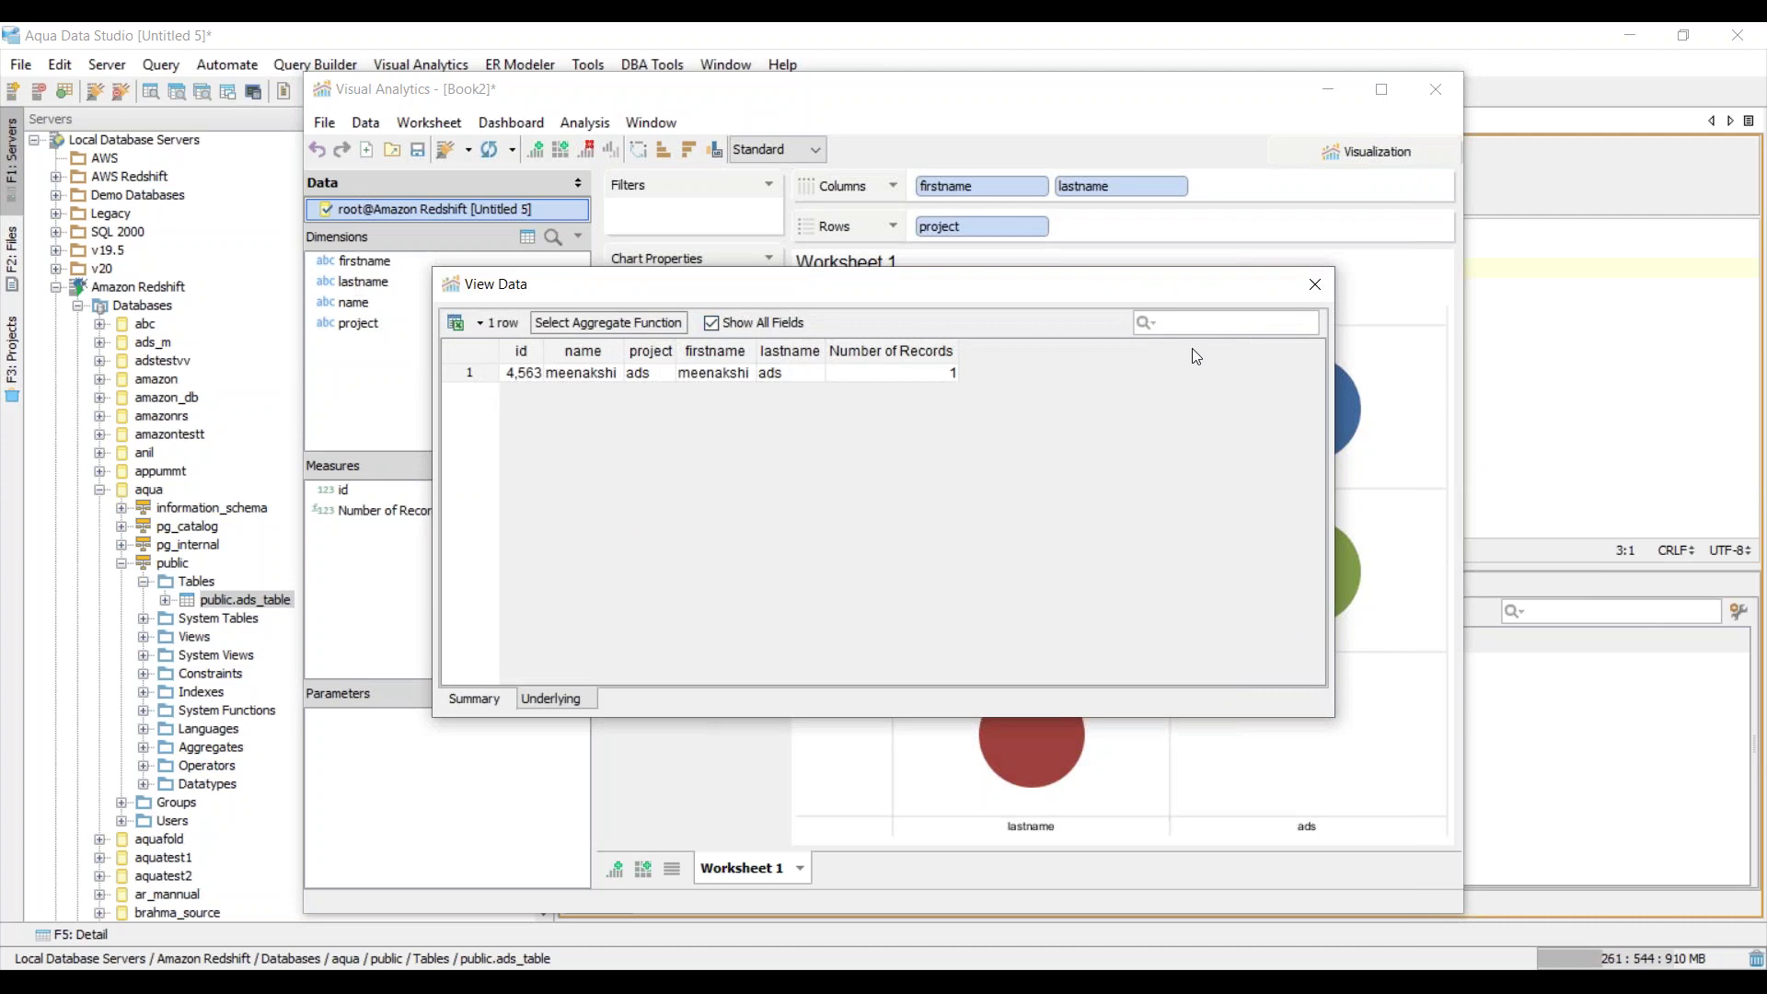
click(1315, 286)
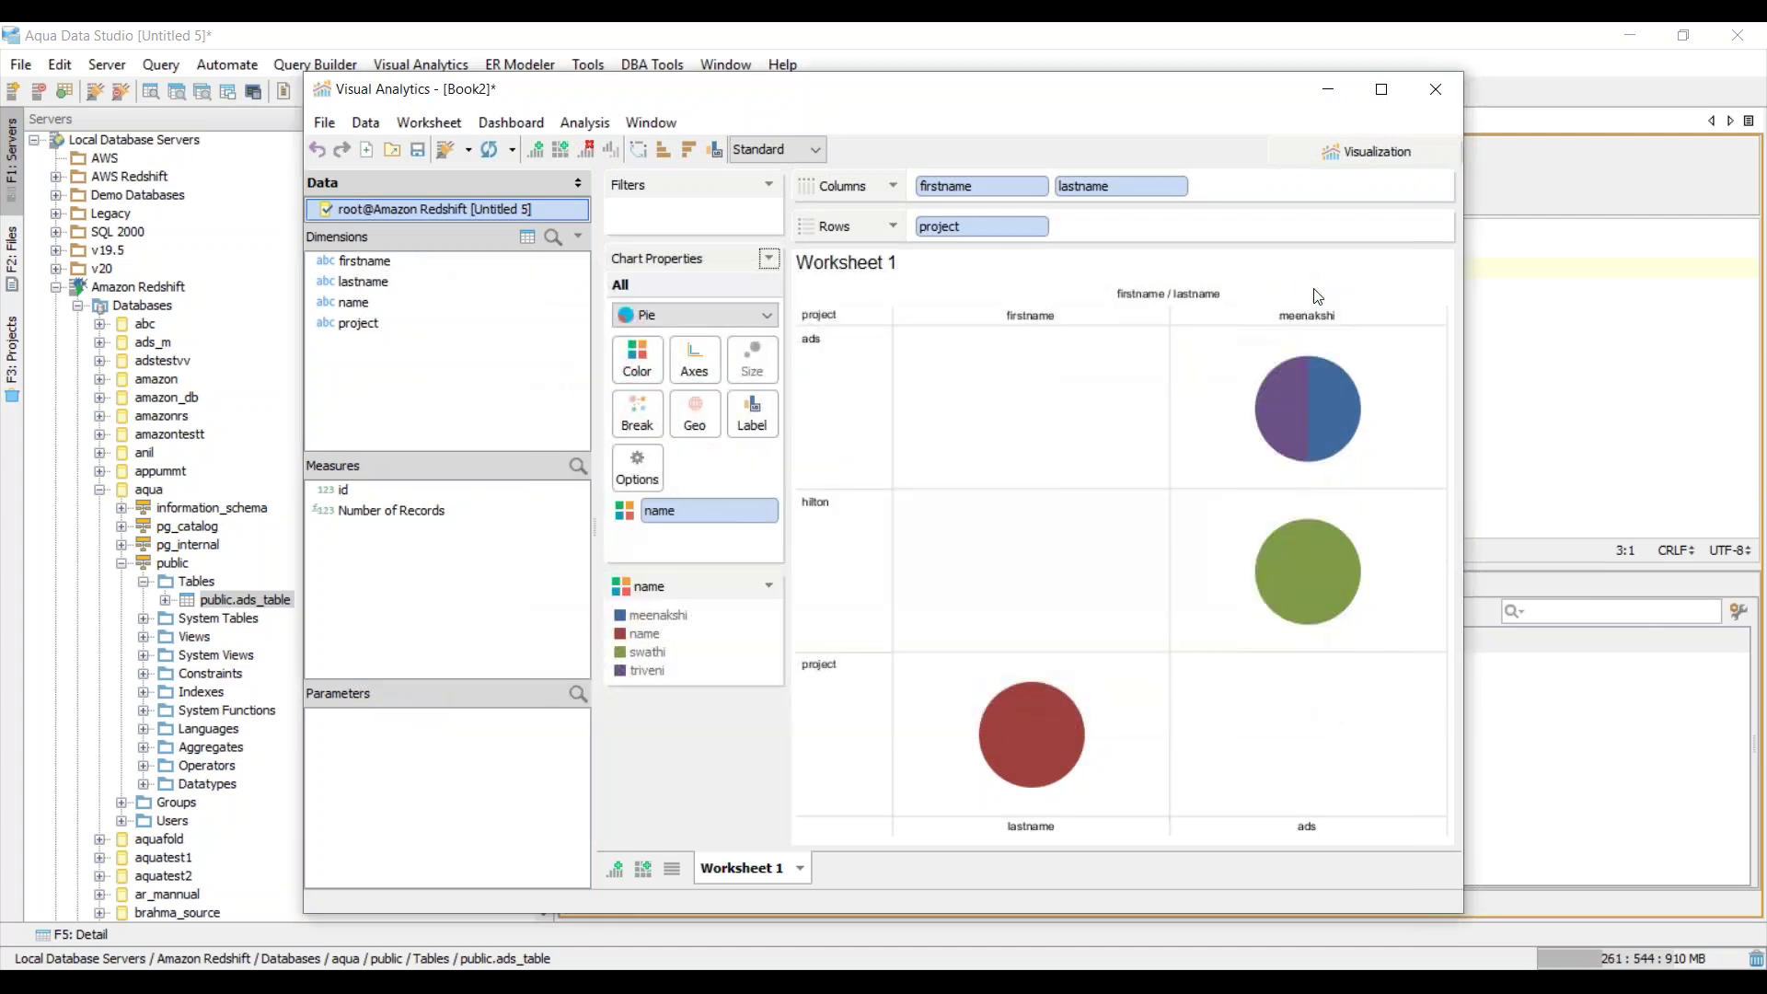
Generate an ER diagram of all tables in the aqua database's public schema and select ads_table in it
click(1555, 347)
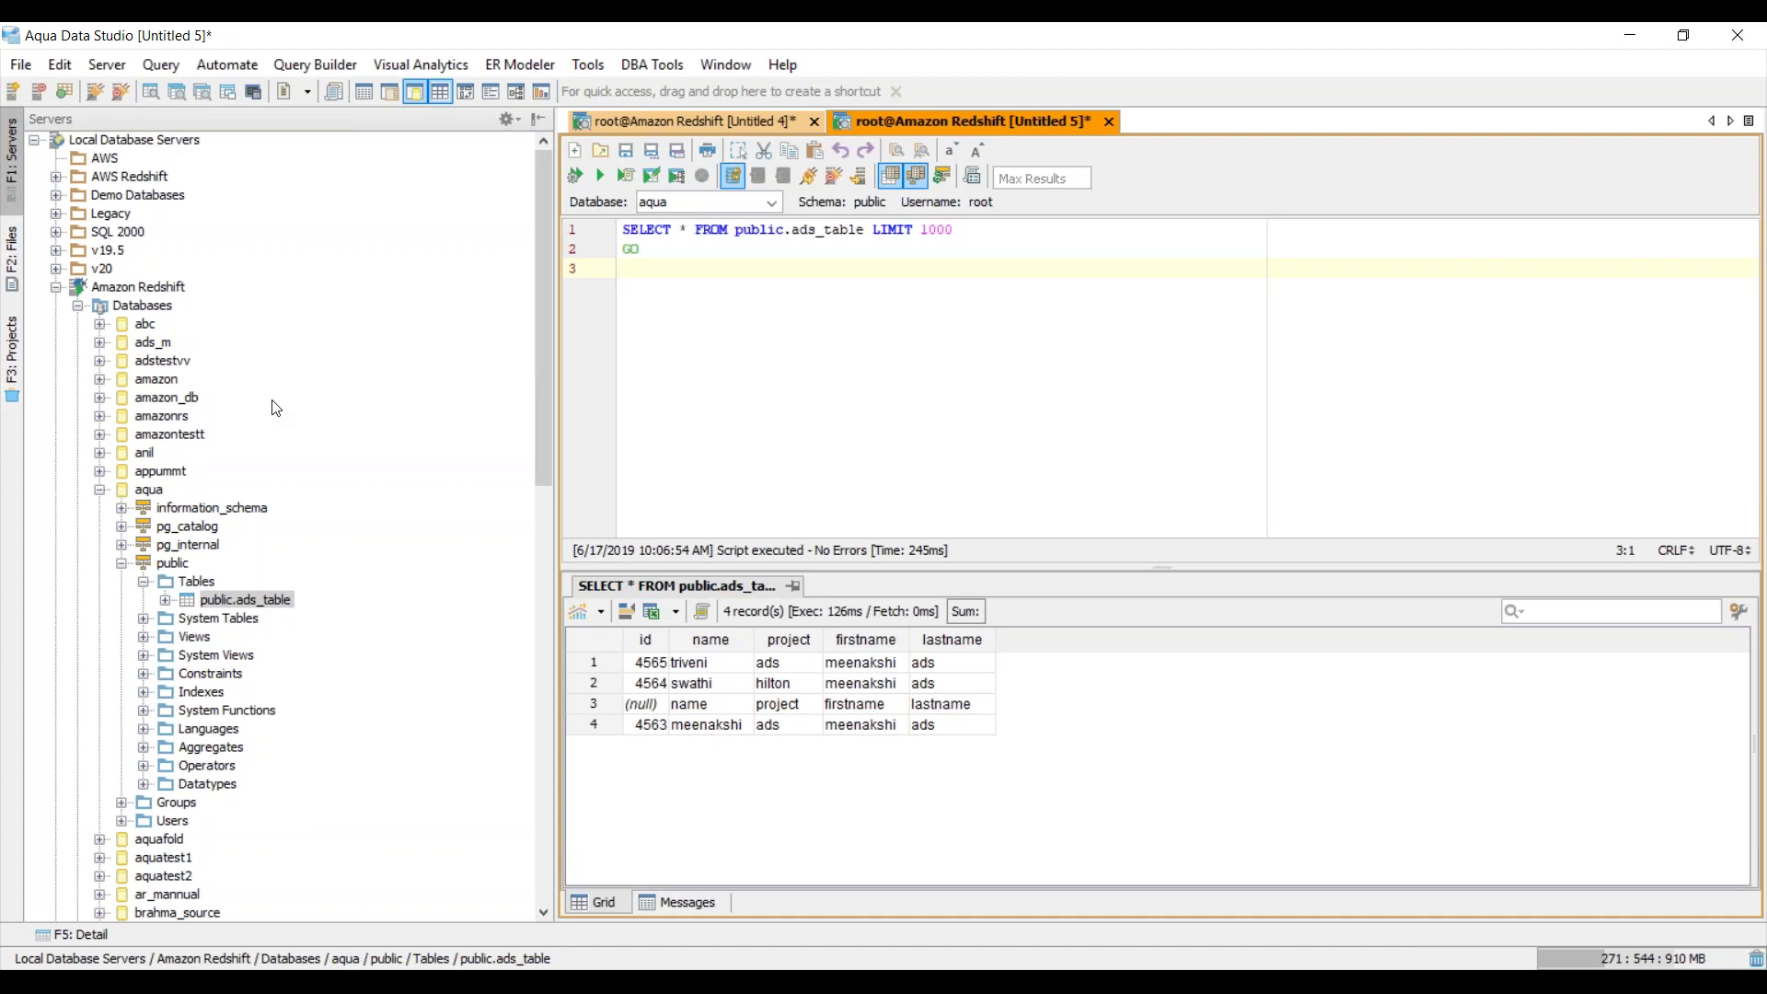
right_click(145, 490)
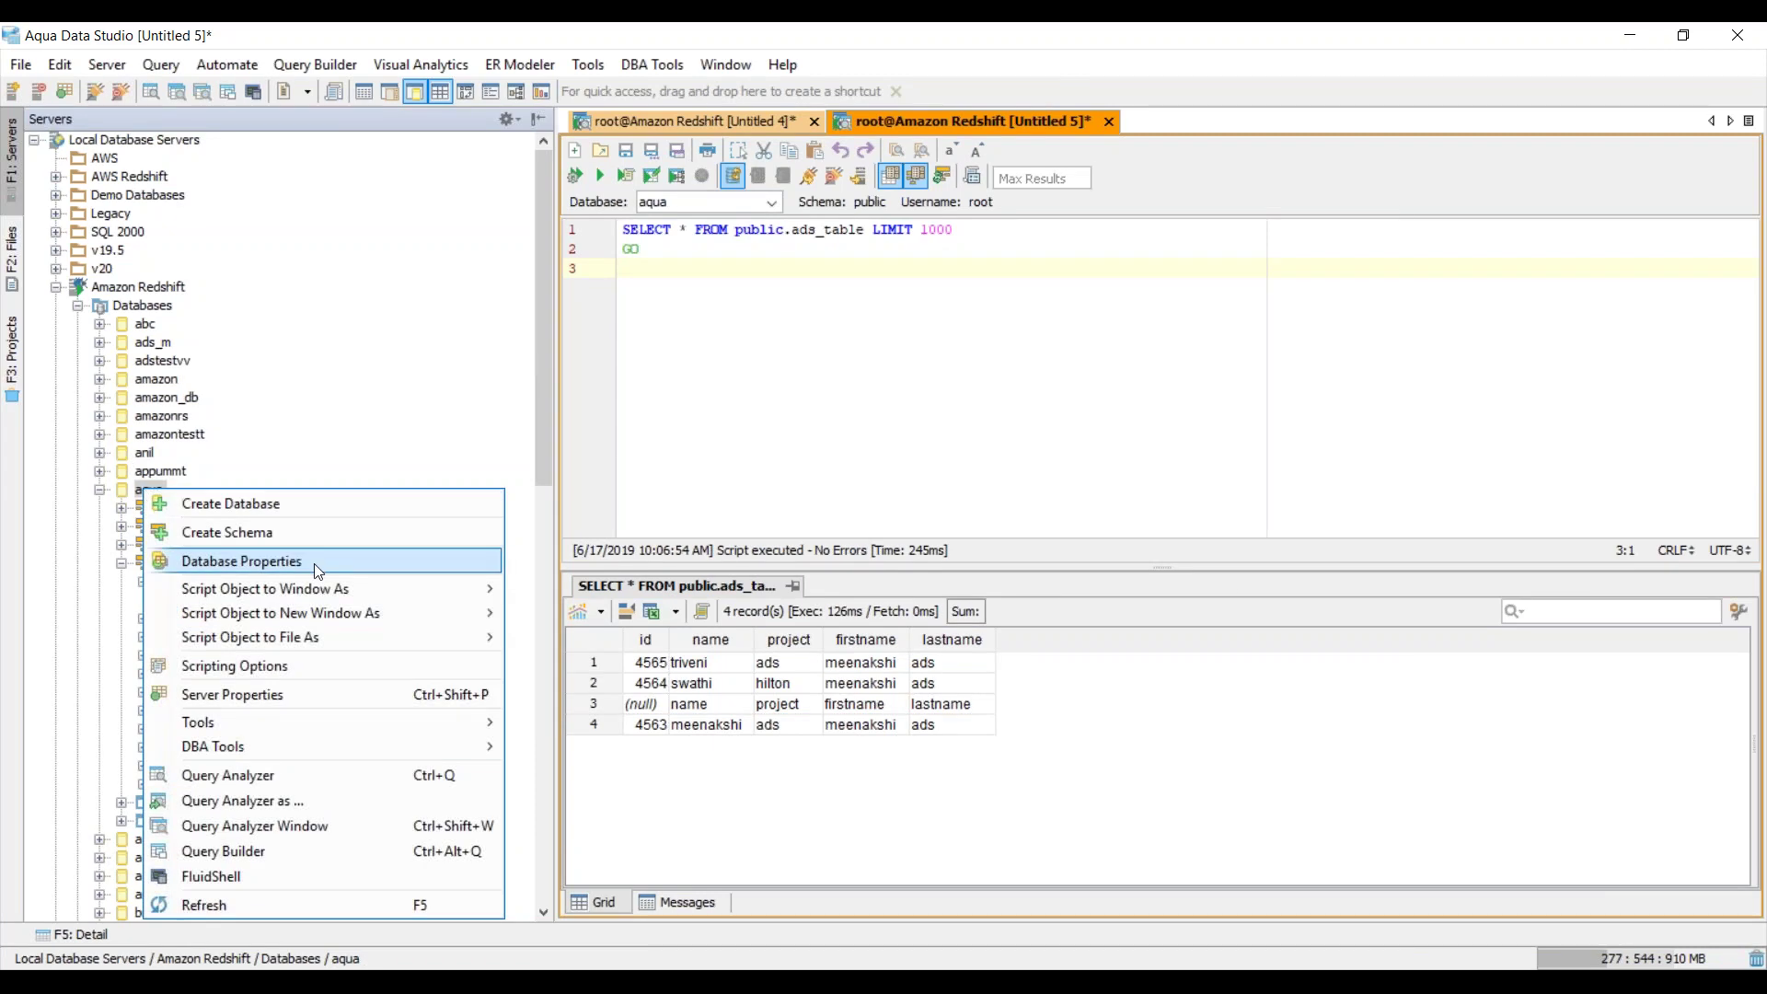
mouse_move(455, 716)
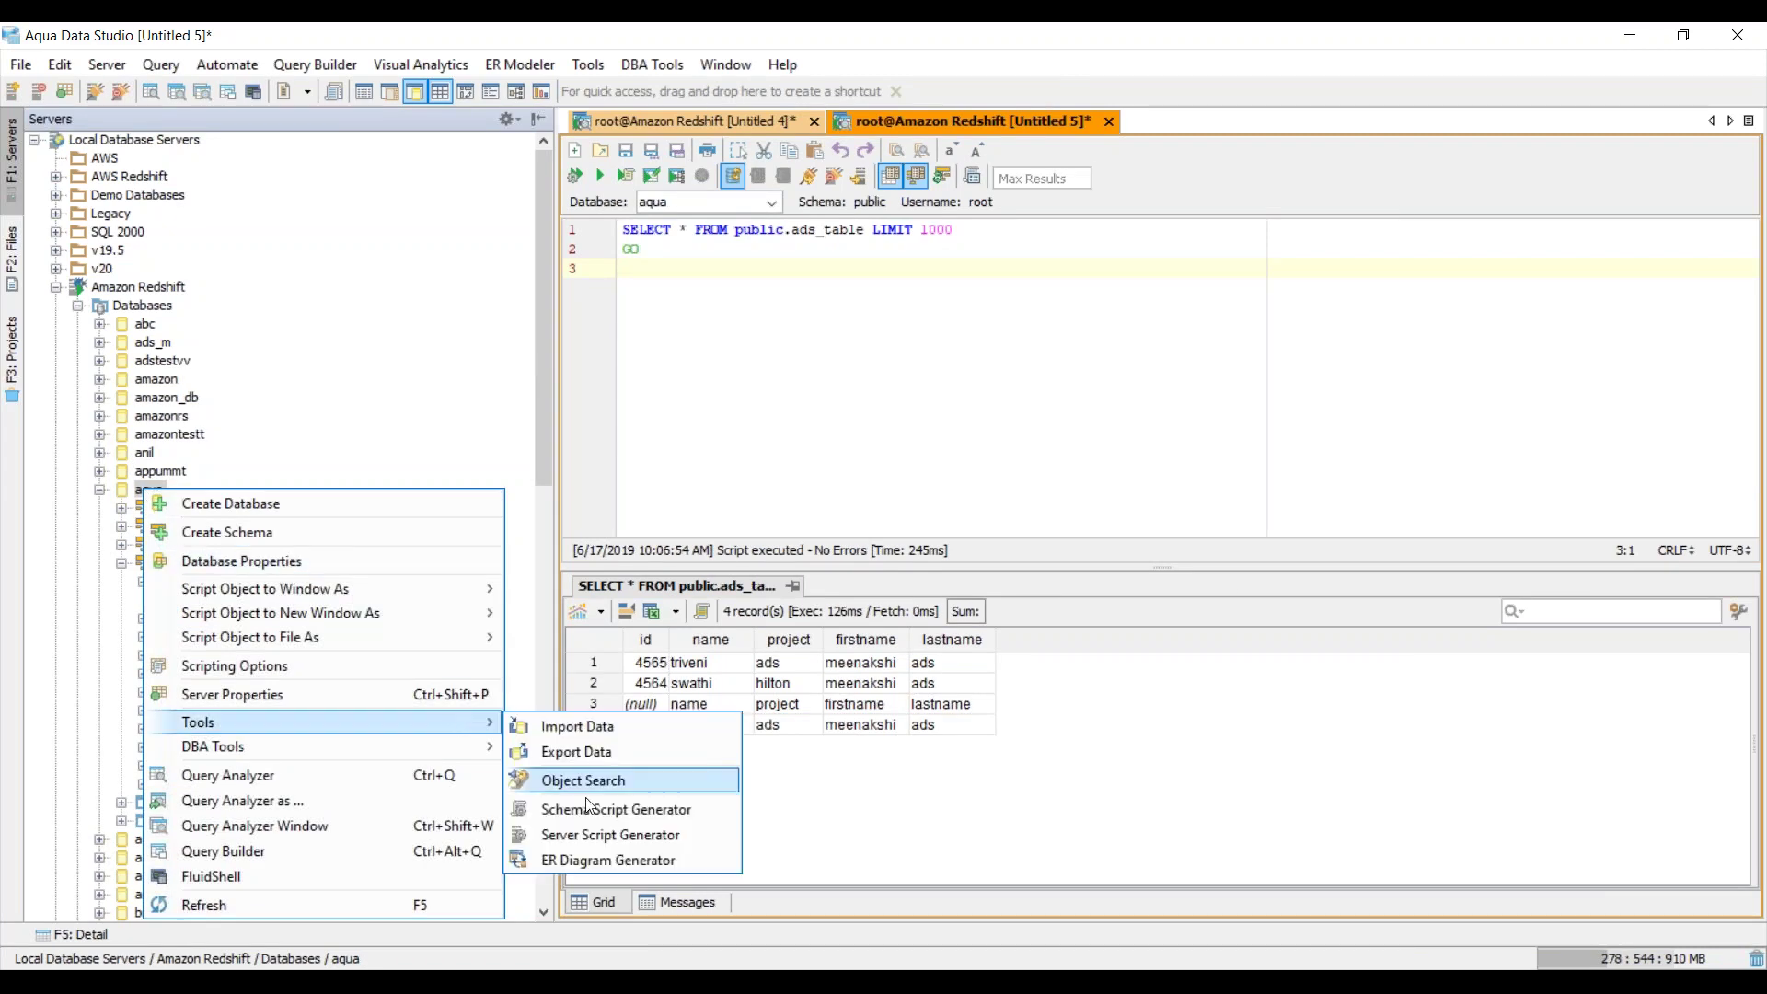
click(676, 871)
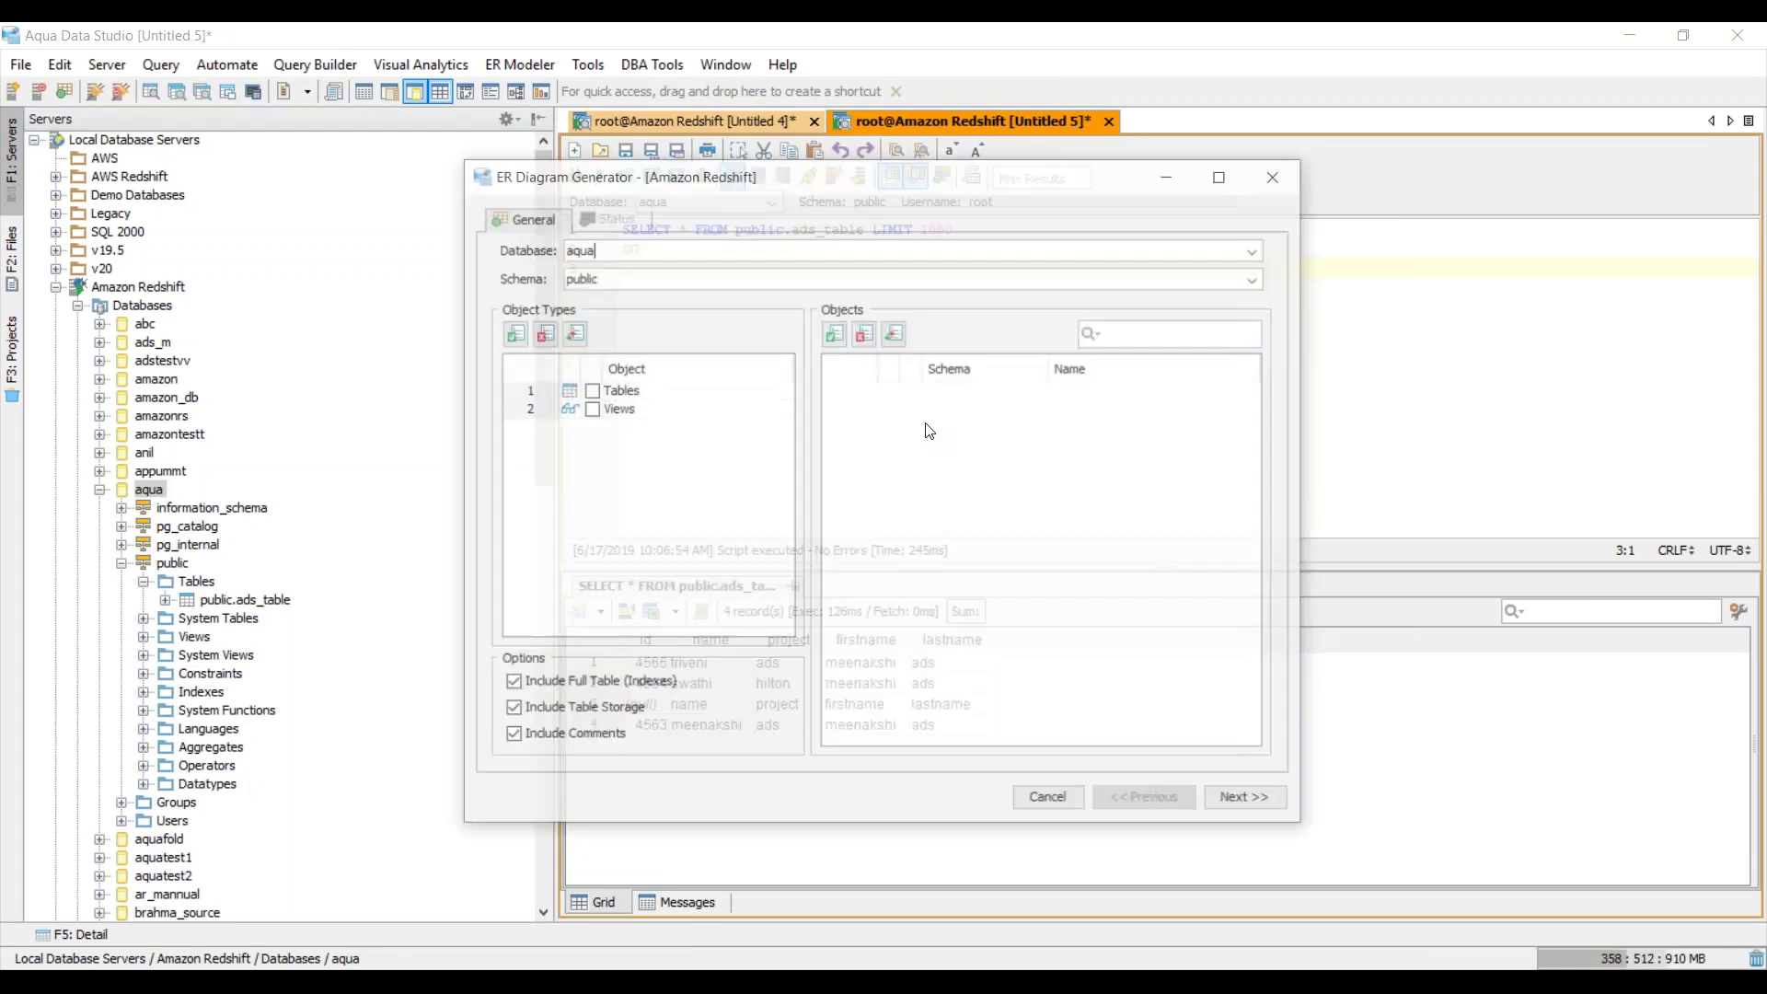
click(591, 390)
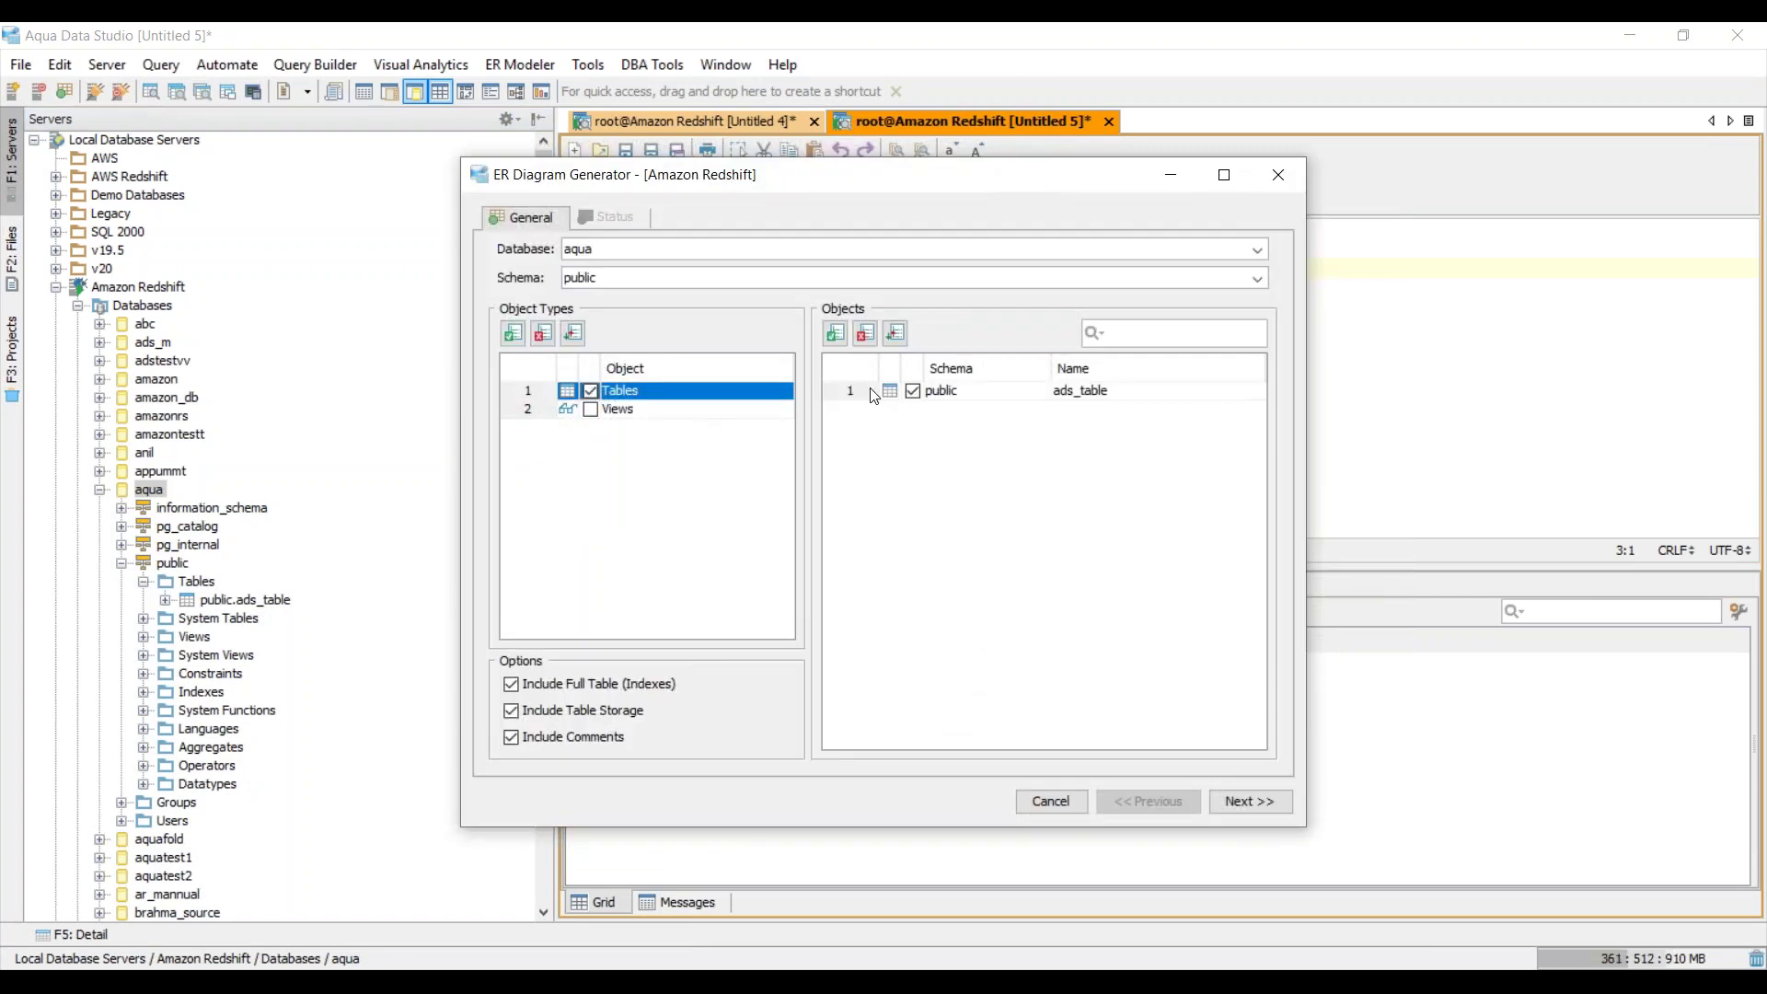
click(1245, 801)
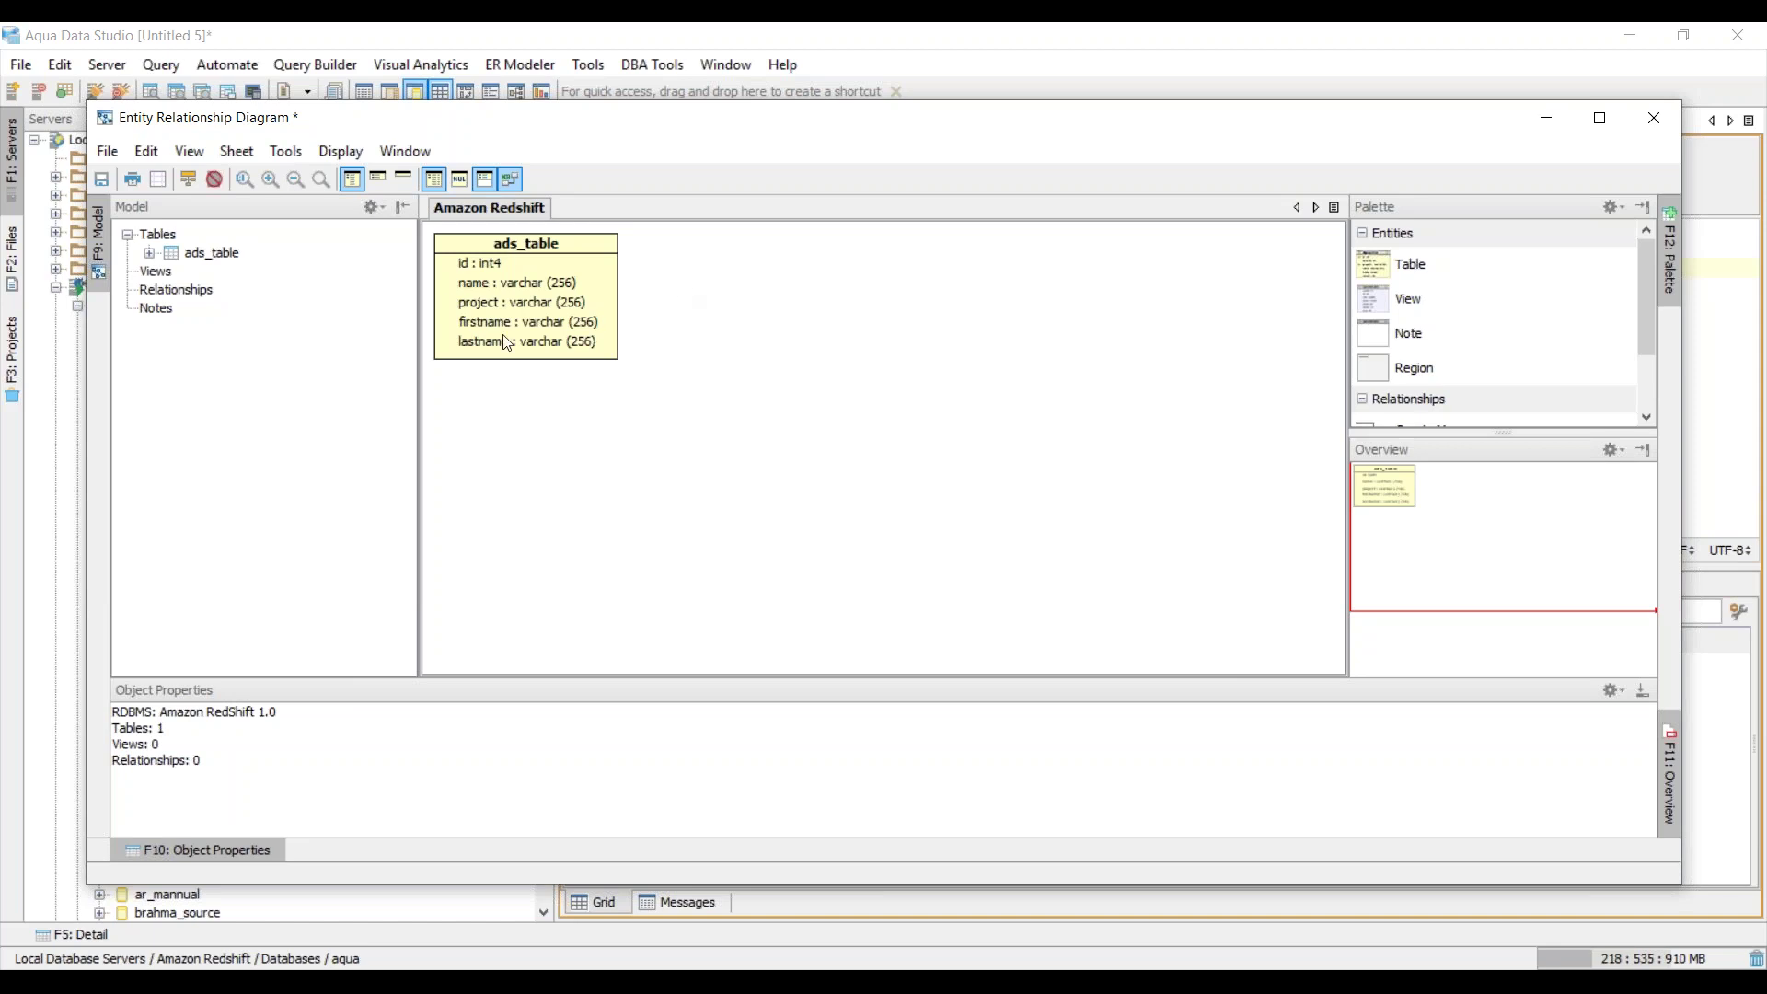
click(592, 322)
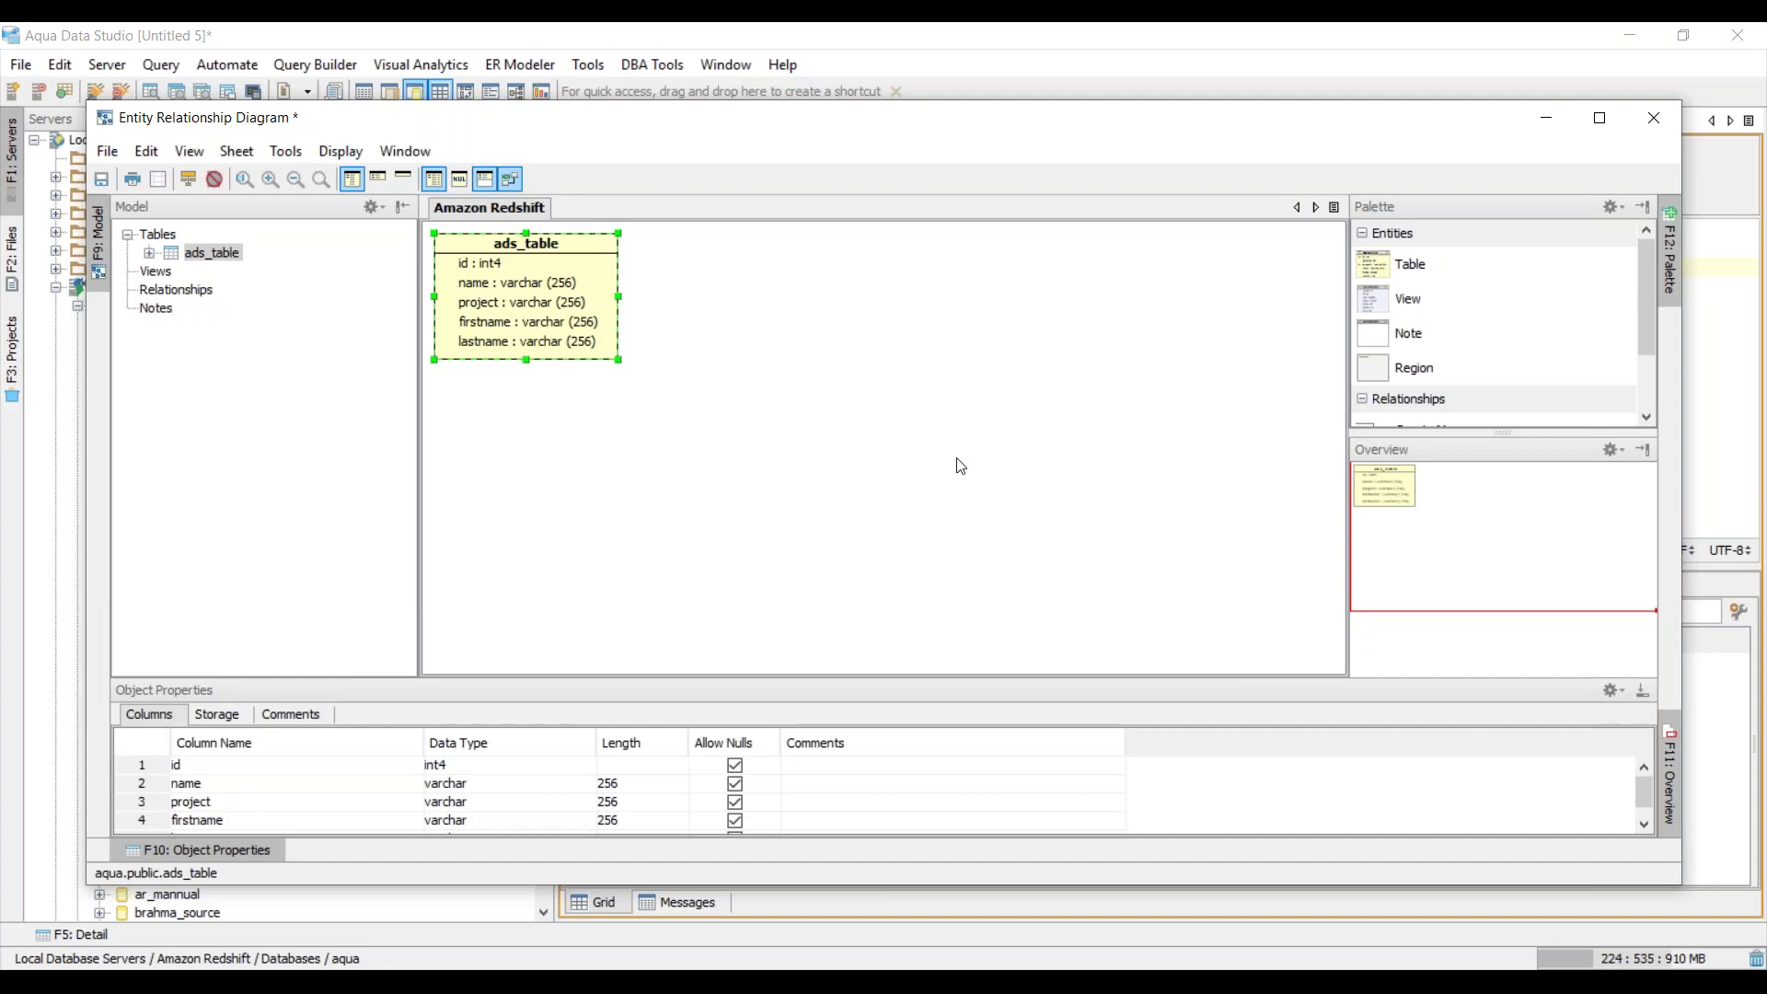
Bring up the saved RedshiftDiagram.xed diagram, and examine the full layout of the unsaved Healthcare DB diagram
click(843, 962)
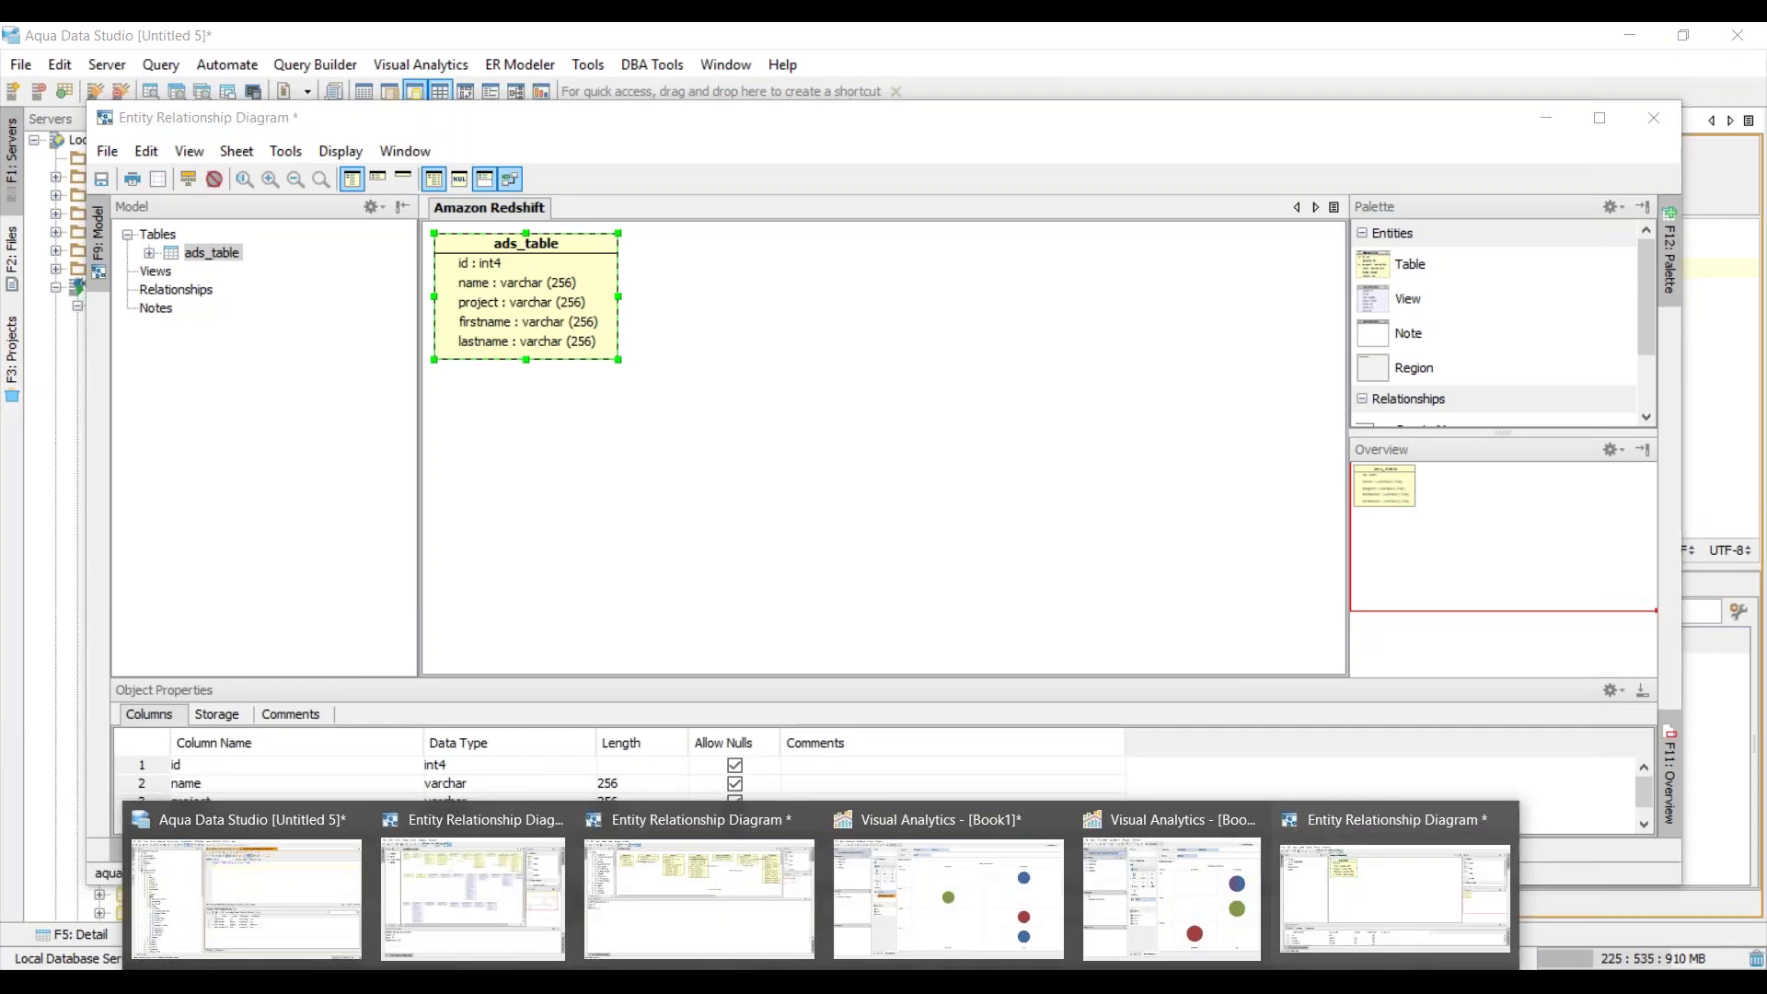
click(481, 861)
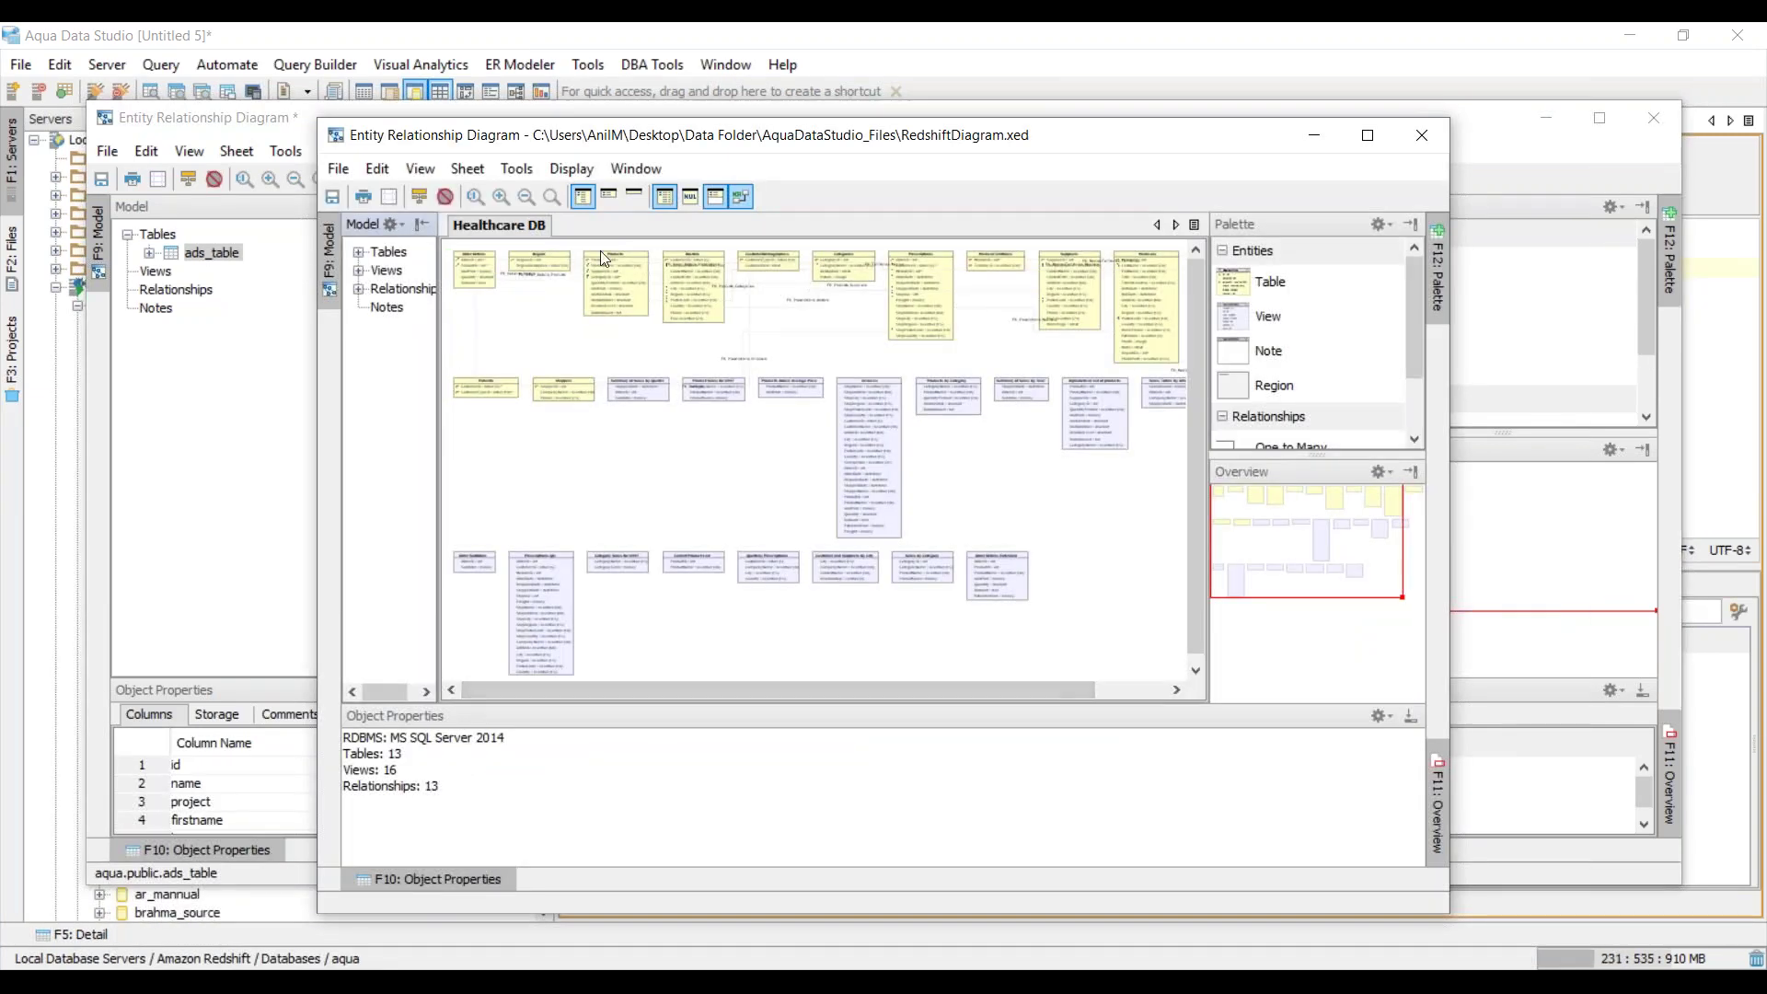
mouse_move(818, 962)
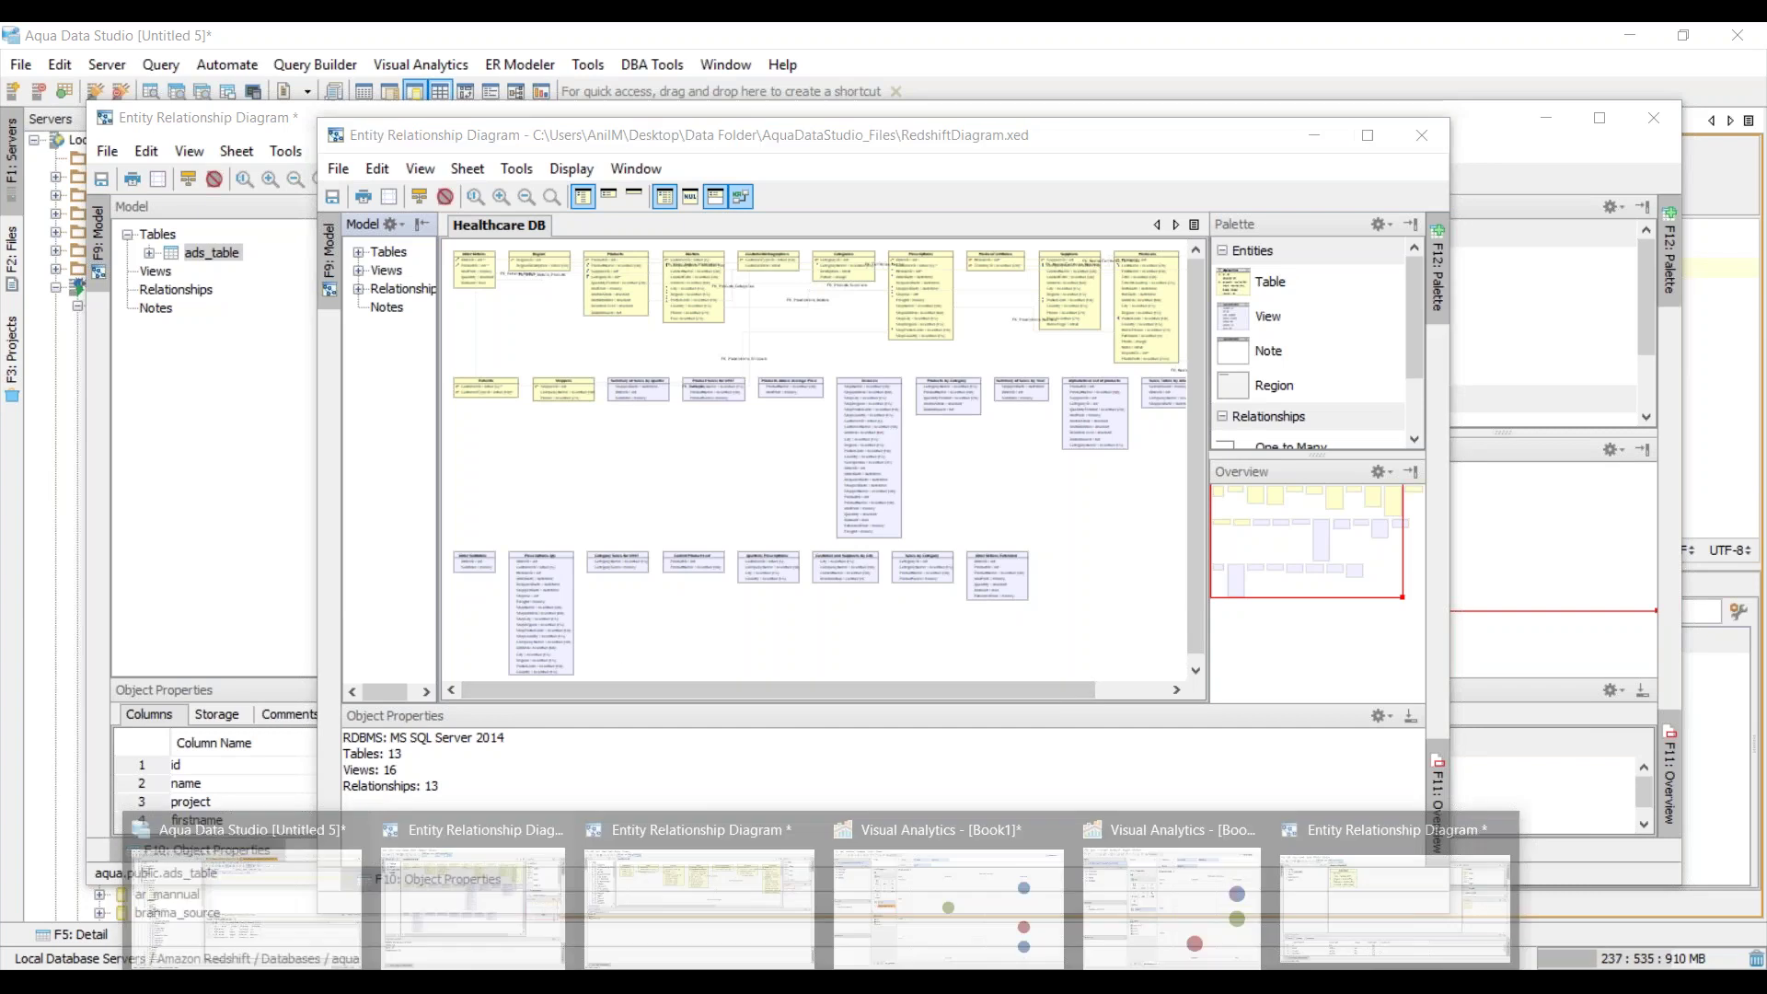
click(712, 925)
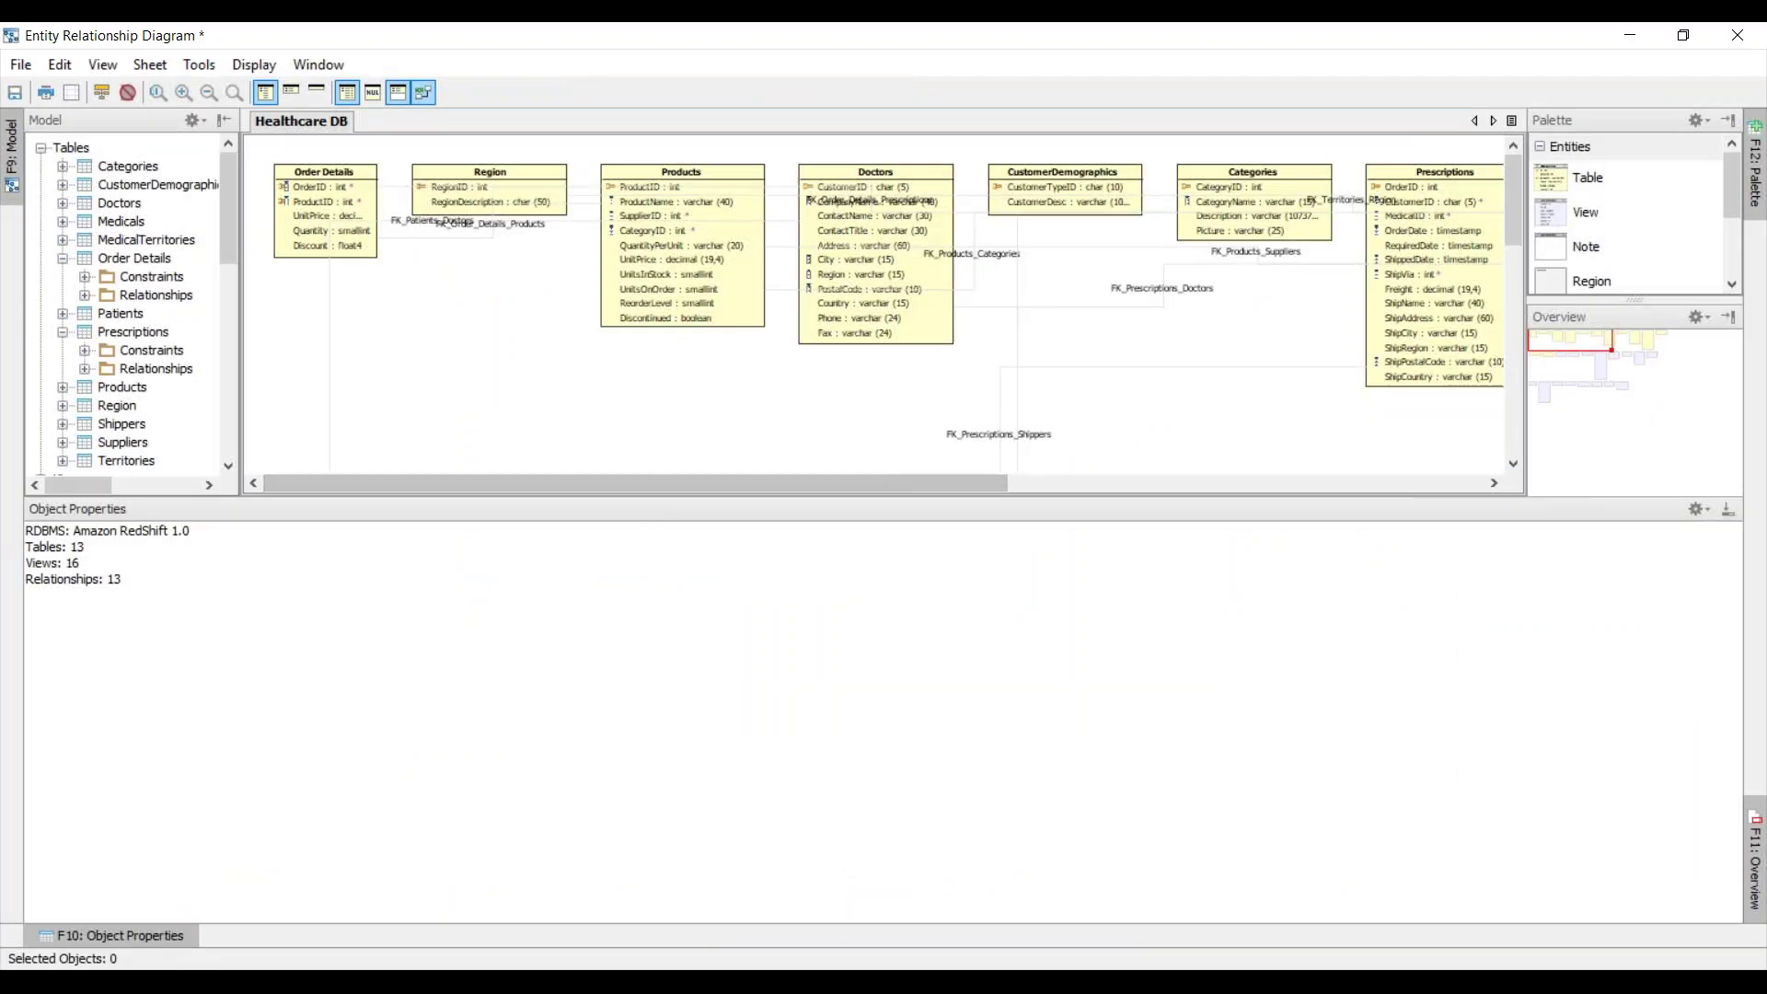
scroll(1406, 495, down, 5)
scroll(1406, 495, up, 1)
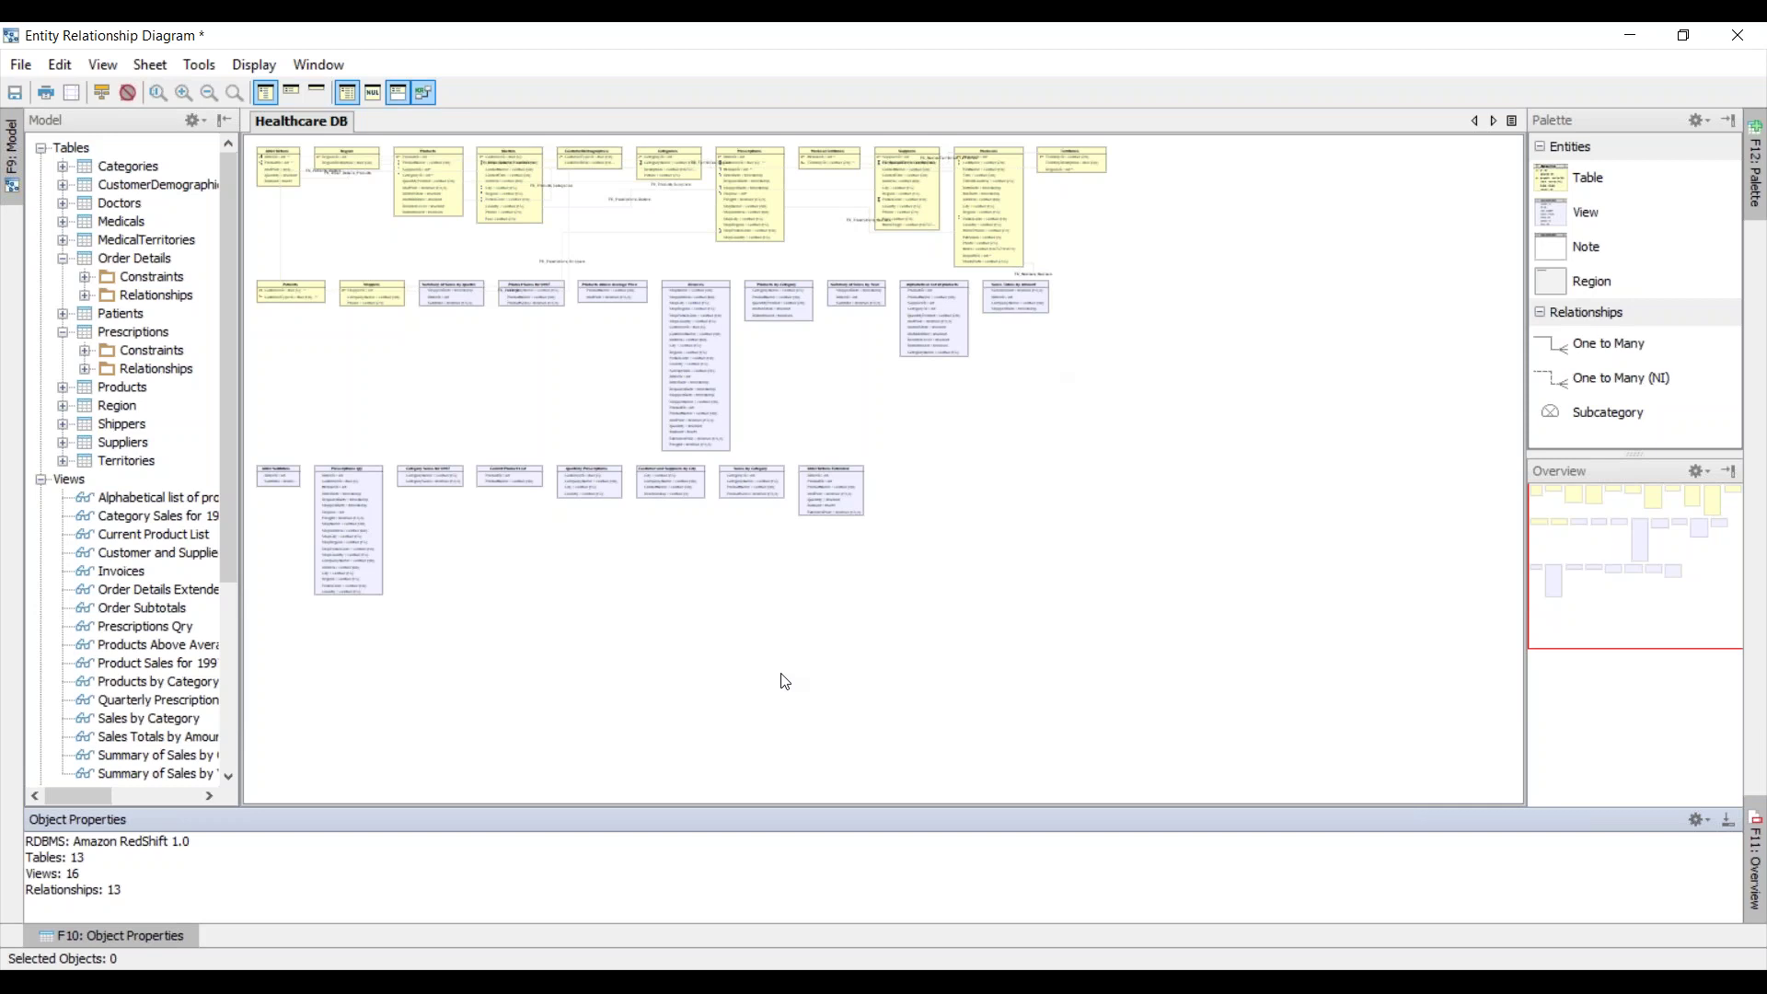
Switch to the PowerPoint slide show of the Aqua Data Studio overview and advance through the slides
key(alt+Tab)
key(Right)
key(Right)
key(Right)
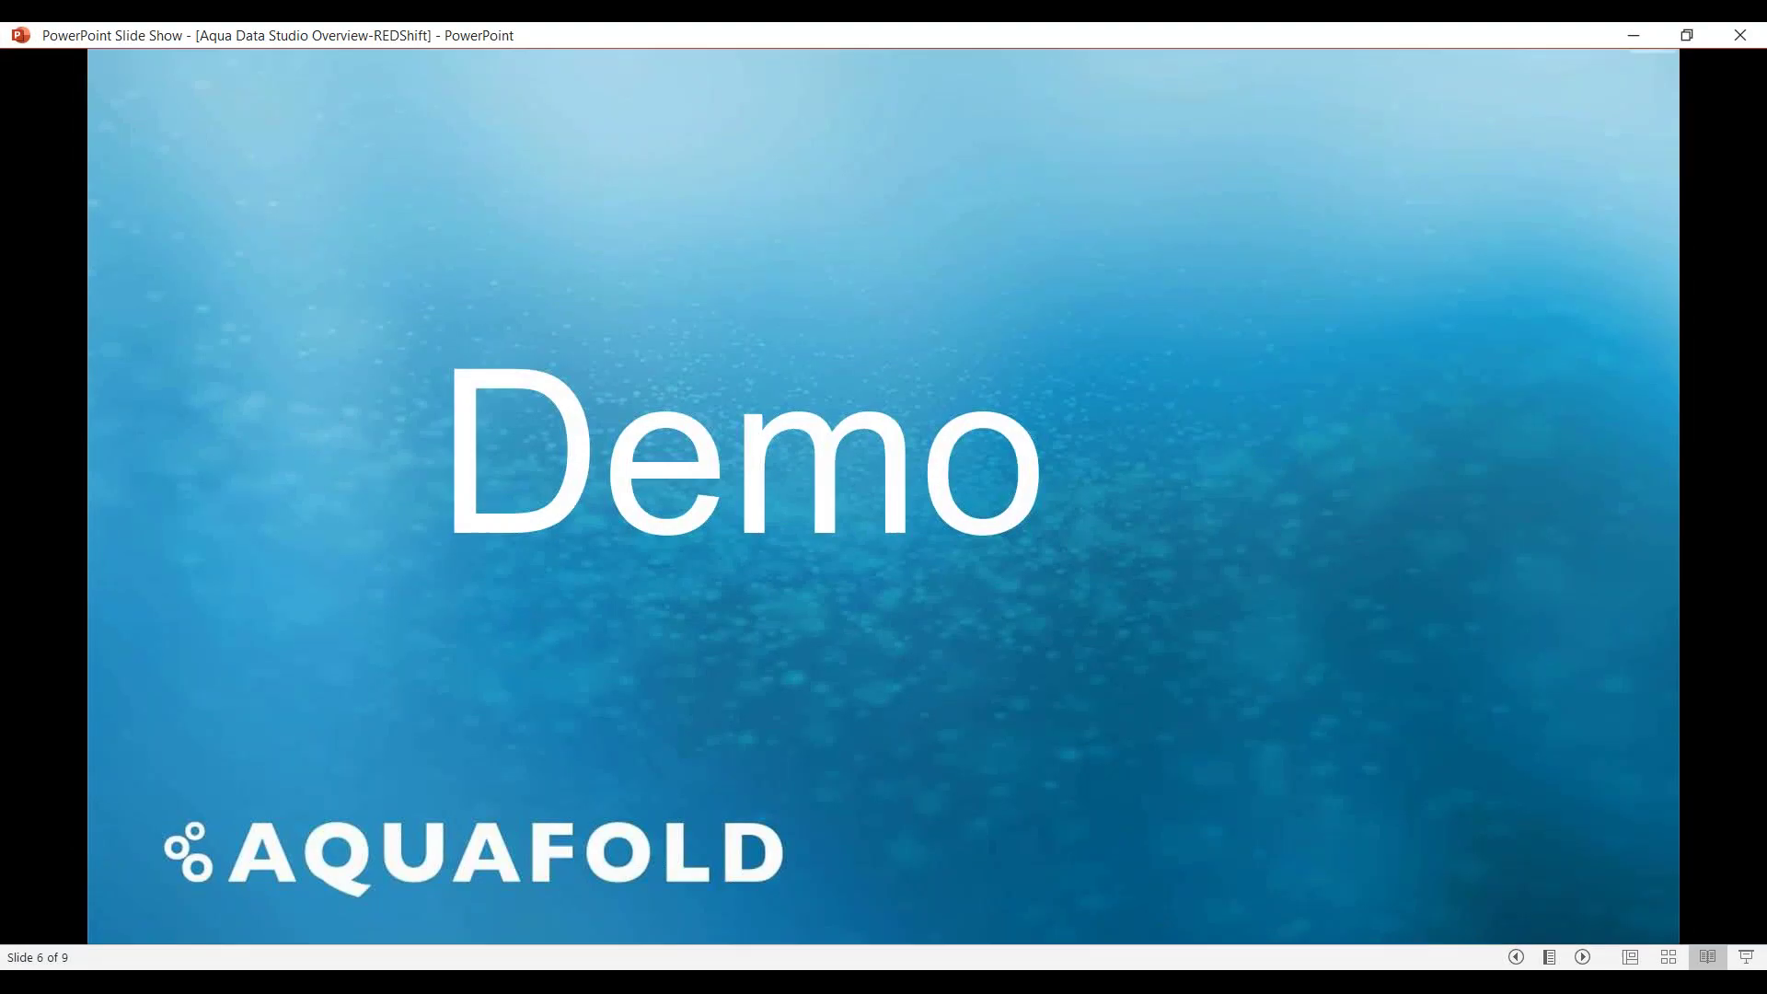